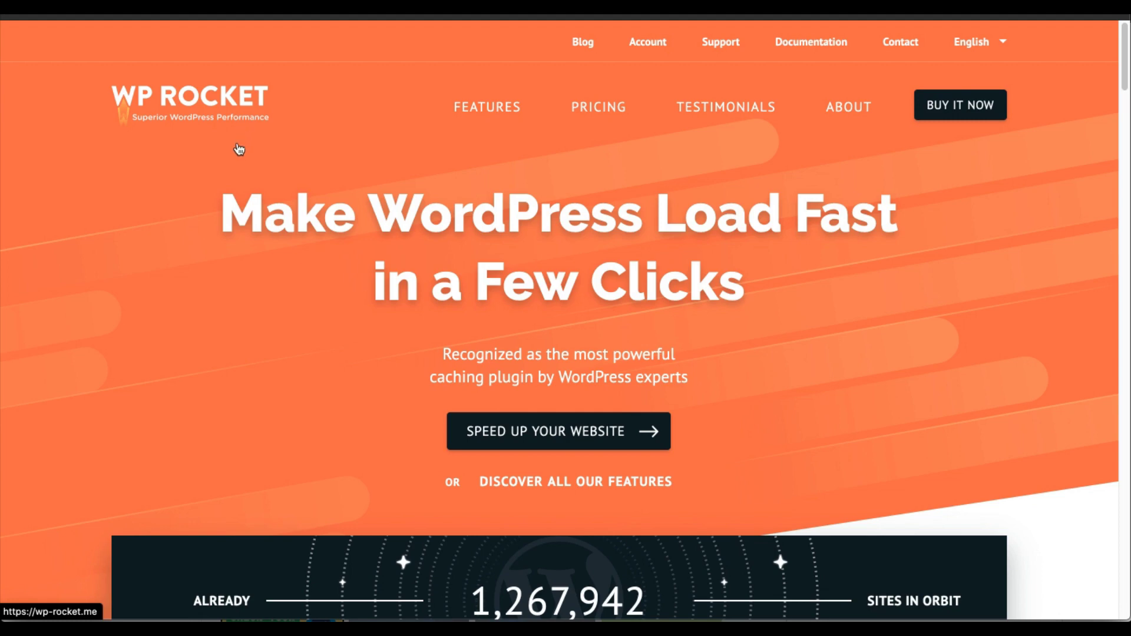
# Open the WP Rocket pricing page and scroll through the Single $49, Plus $99 and Infinite $249 plans
pyautogui.click(609, 107)
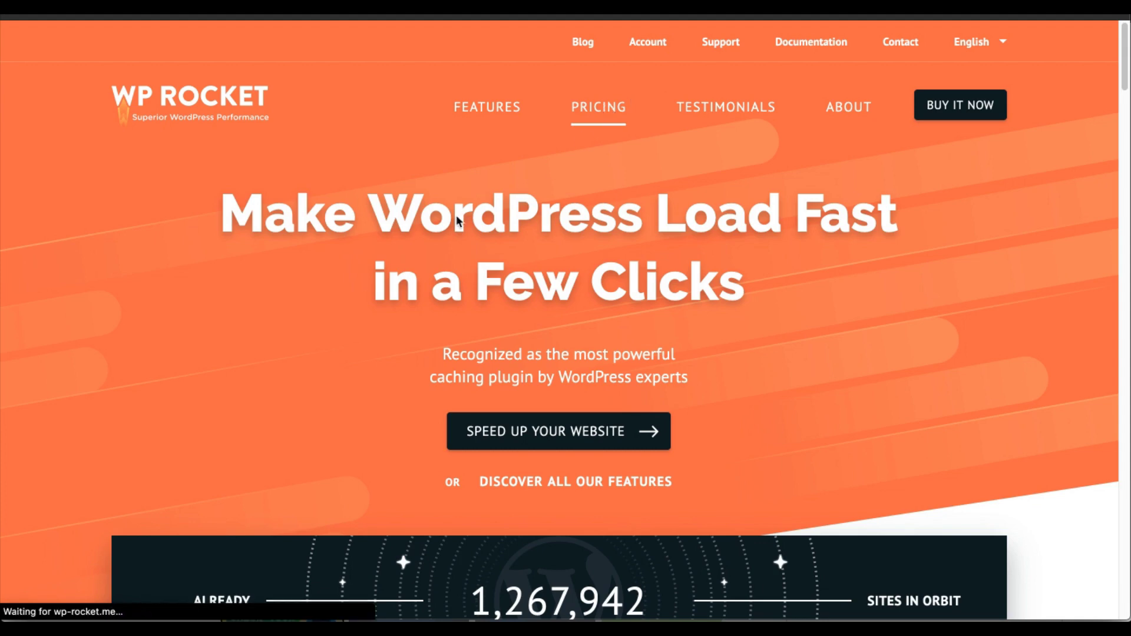
pyautogui.scroll(-1, 444, 232)
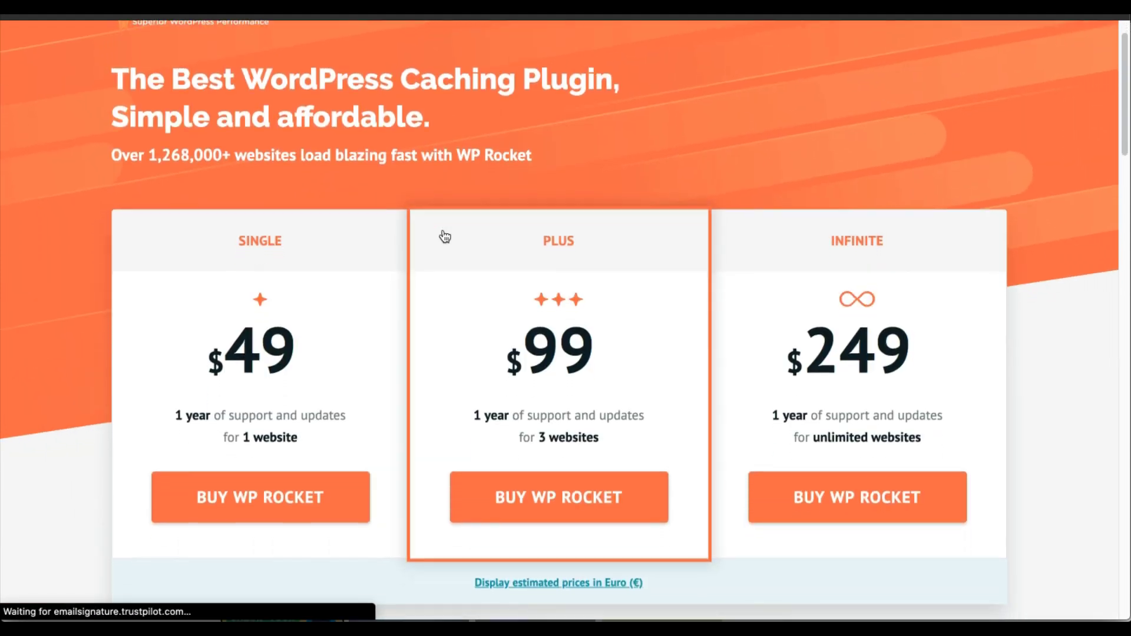
pyautogui.scroll(-1, 295, 377)
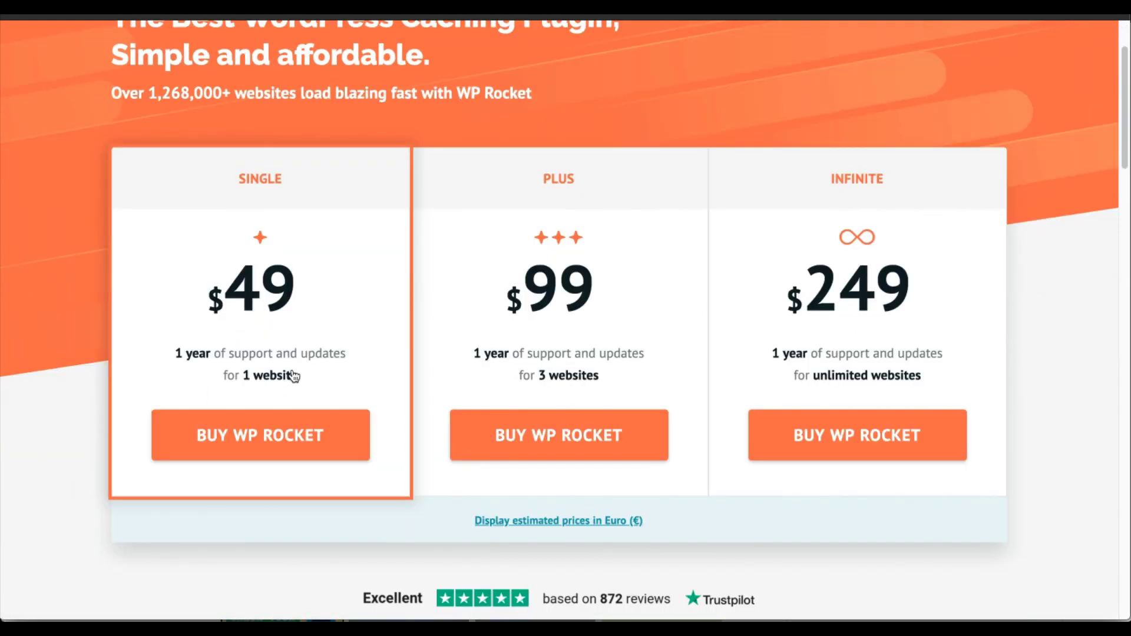
pyautogui.scroll(-1, 298, 376)
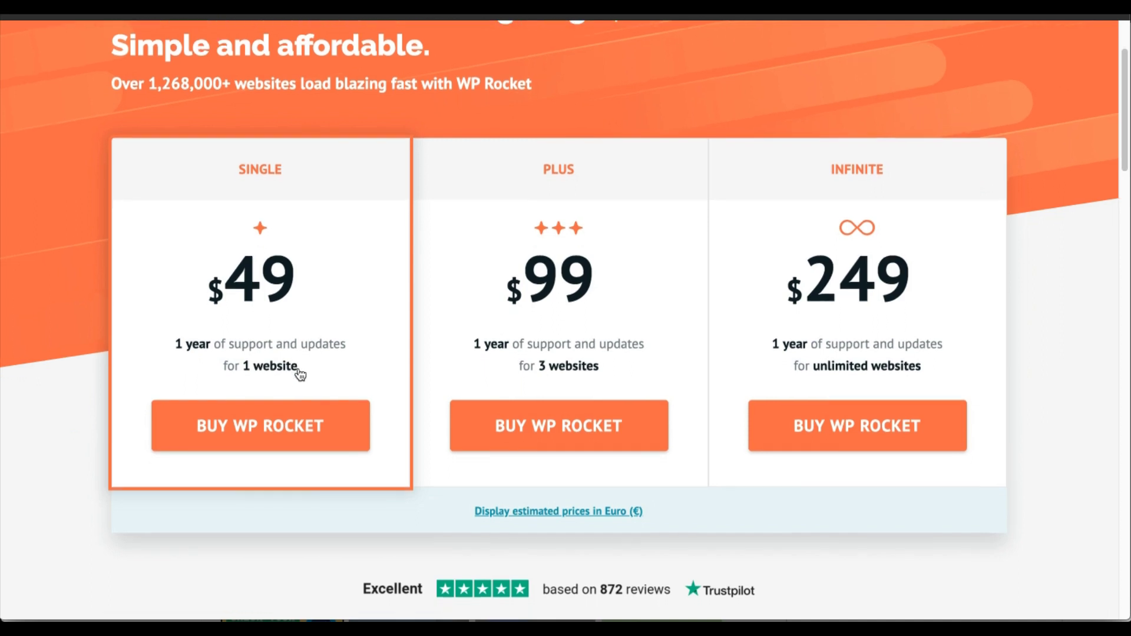
pyautogui.scroll(1, 310, 378)
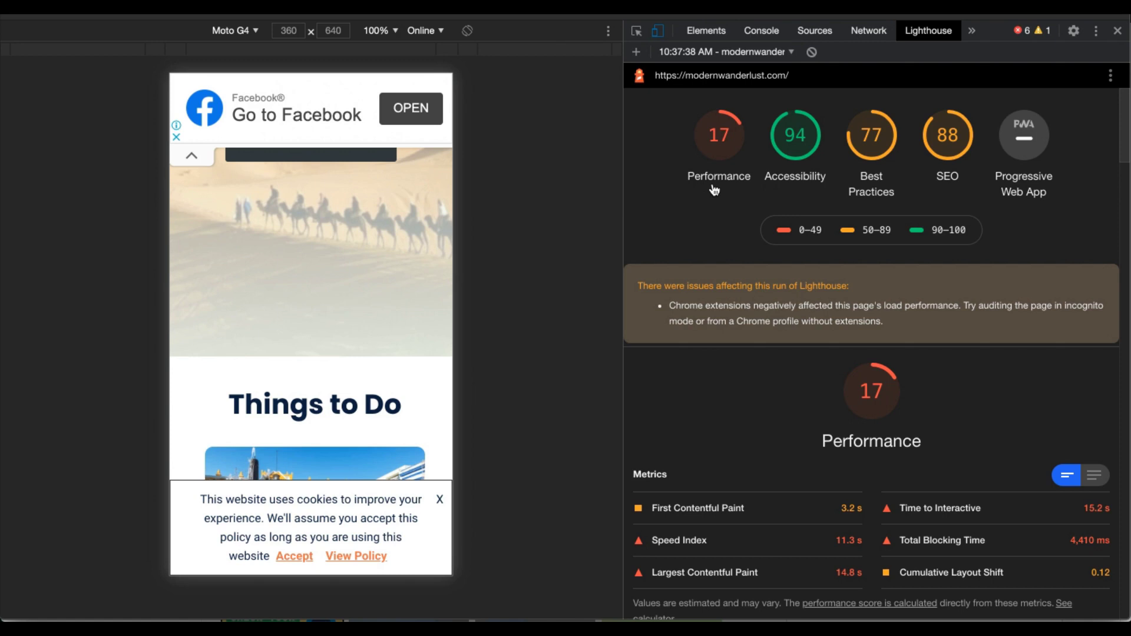
# Scroll the Lighthouse report past the metrics and filmstrip to the Opportunities led by properly sizing images
pyautogui.scroll(-3, 713, 212)
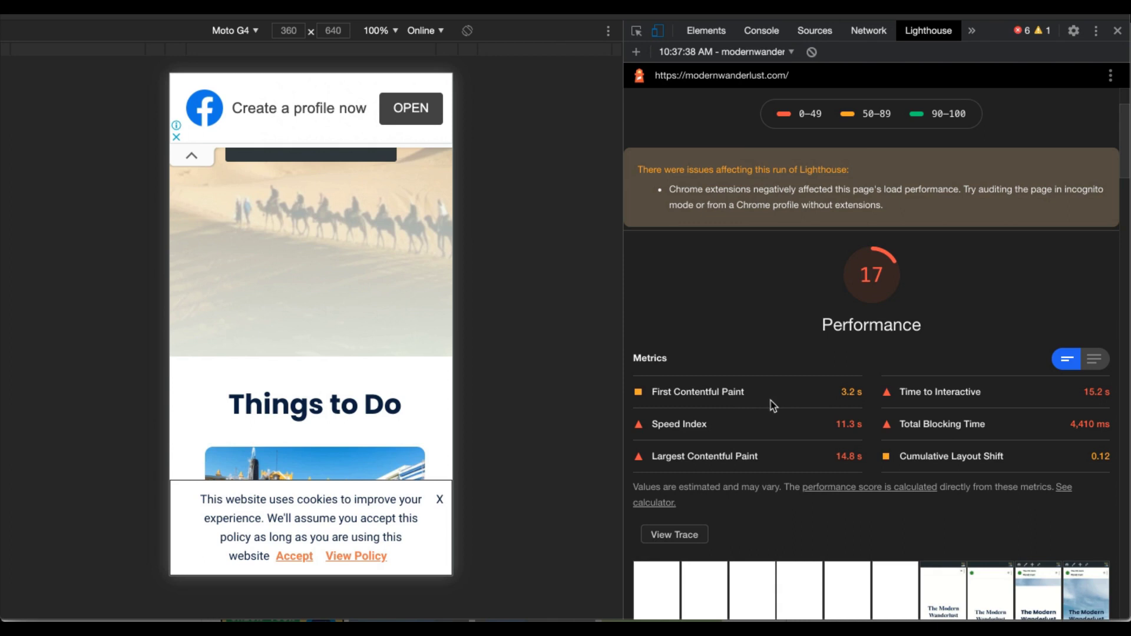
pyautogui.scroll(-1, 833, 404)
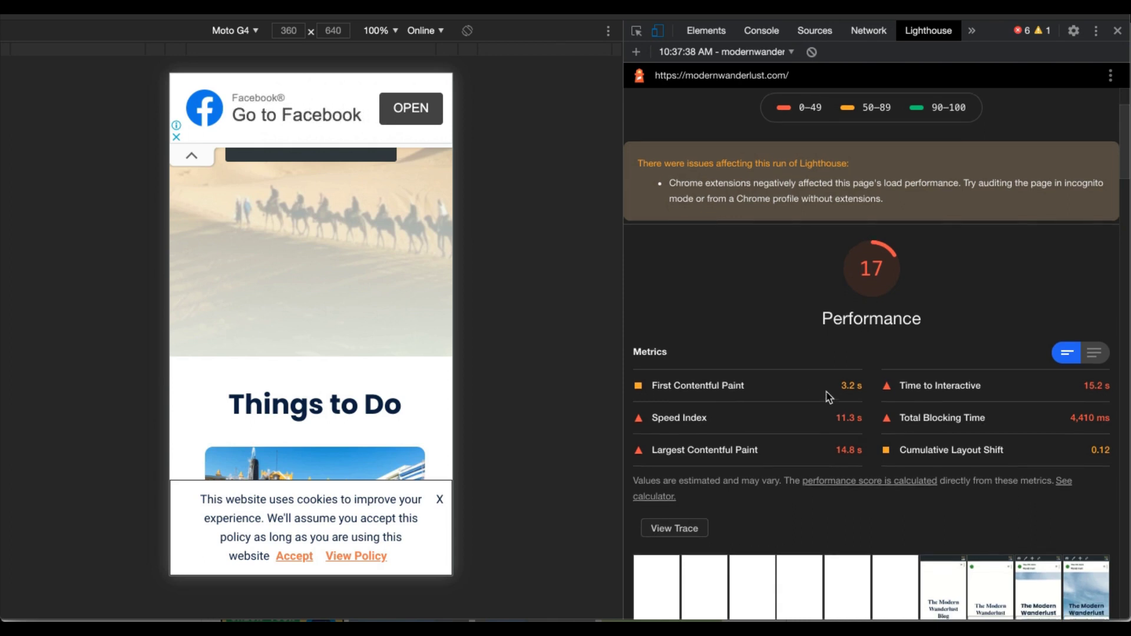
pyautogui.scroll(-4, 796, 377)
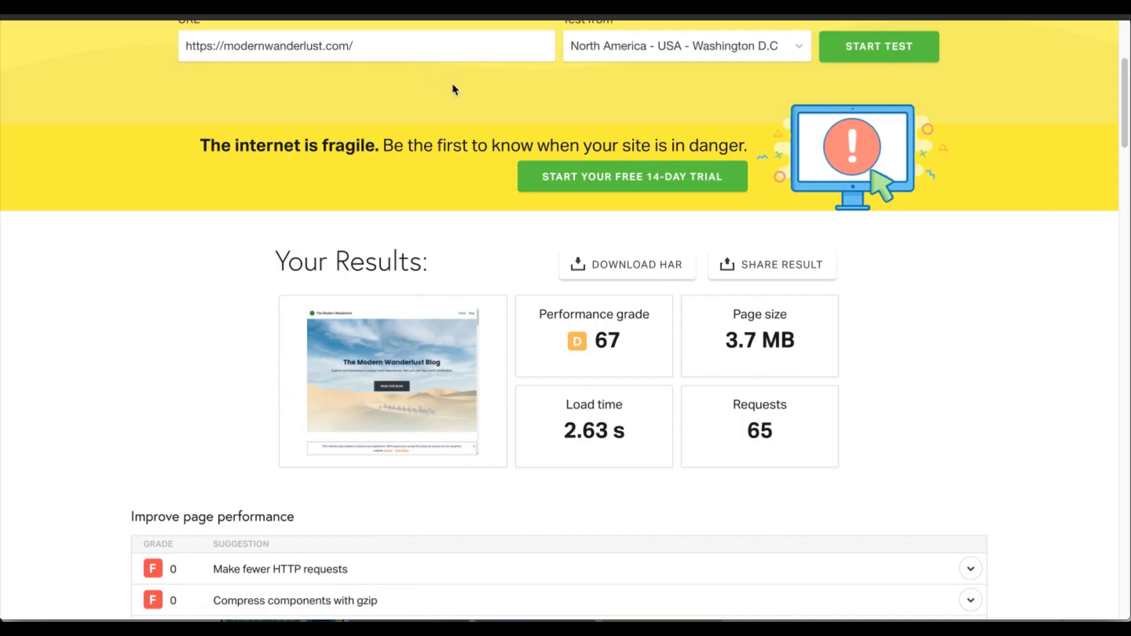
# Review the Pingdom results and highlight the 2.63 s load time
pyautogui.scroll(-1, 448, 176)
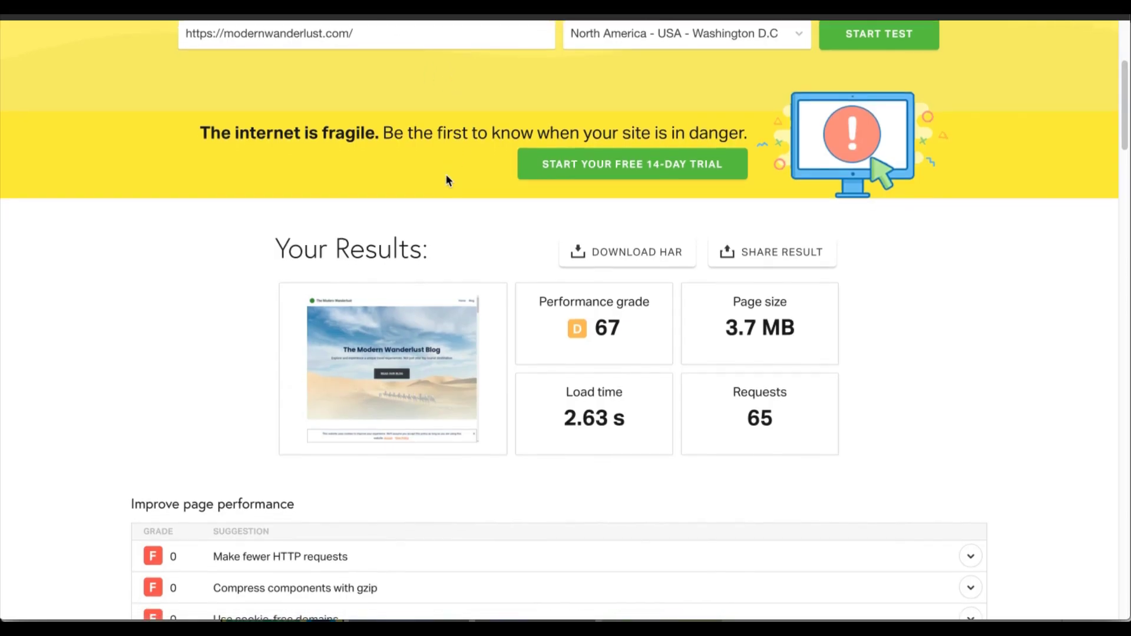
pyautogui.scroll(-1, 447, 174)
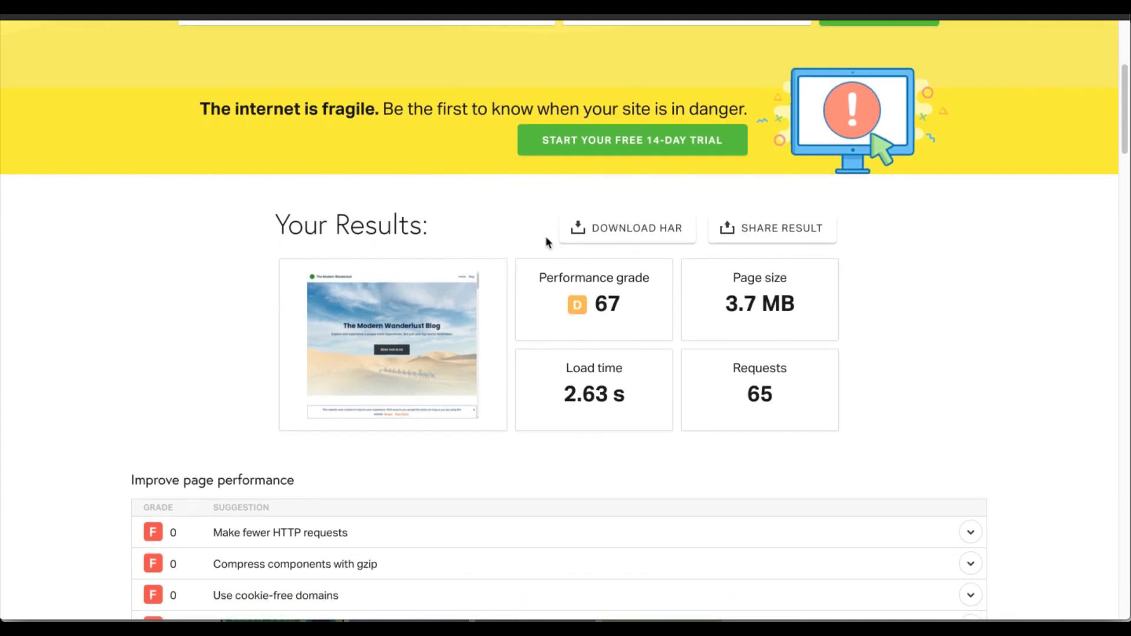
pyautogui.moveTo(553, 404); pyautogui.dragTo(641, 396)
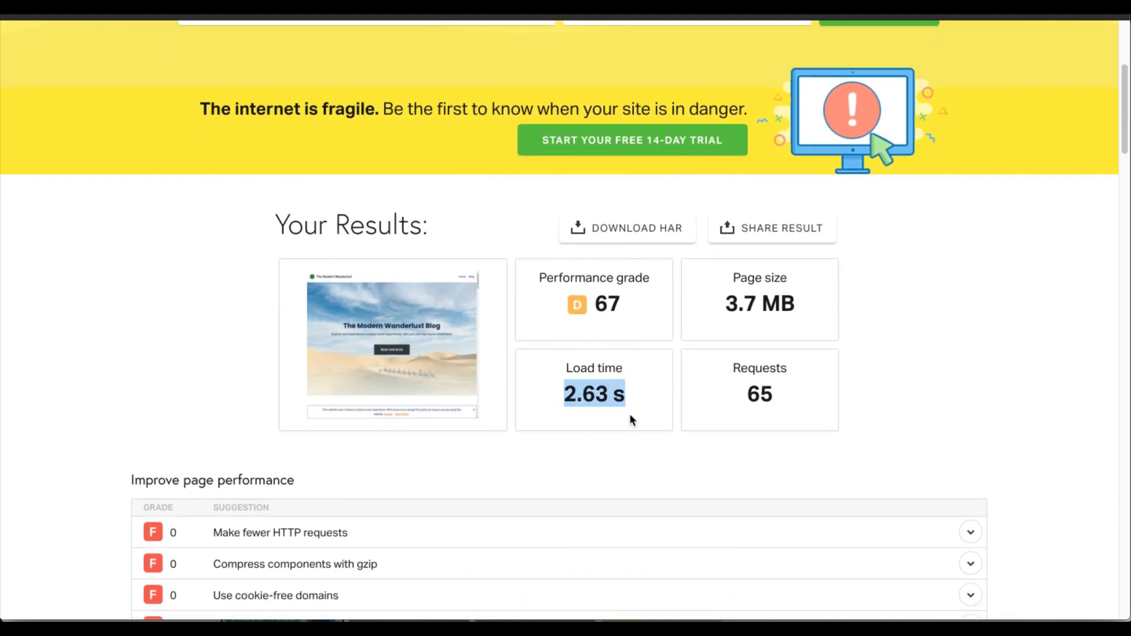
pyautogui.scroll(1, 631, 420)
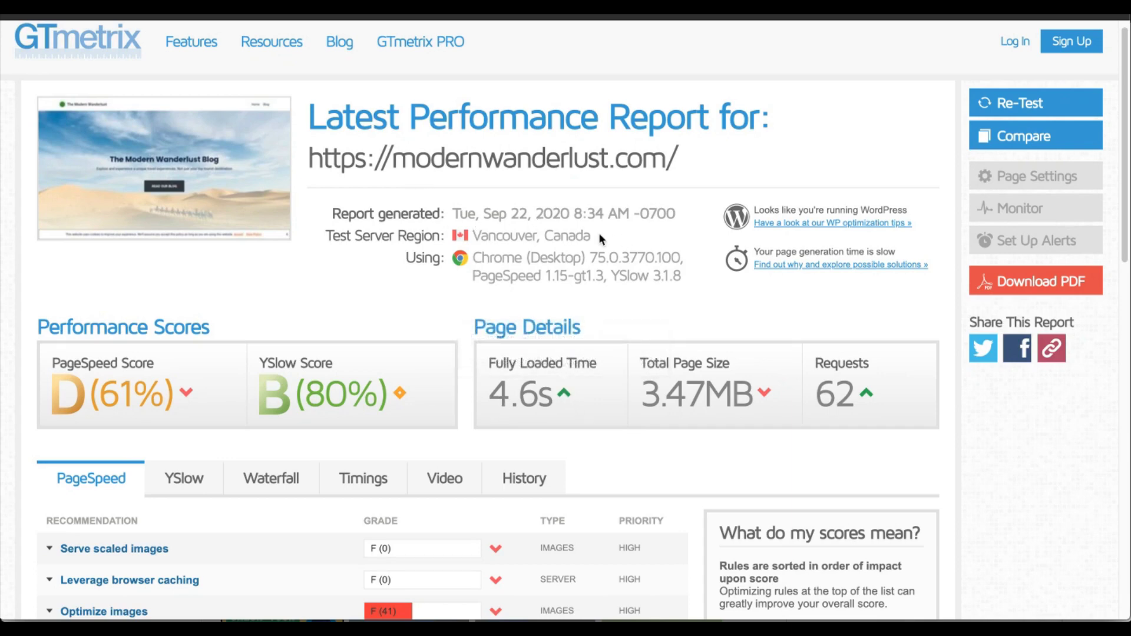
# Highlight GTmetrix's Vancouver, Canada test server region, then bring up Pingdom's test location list
pyautogui.moveTo(592, 236); pyautogui.dragTo(472, 237)
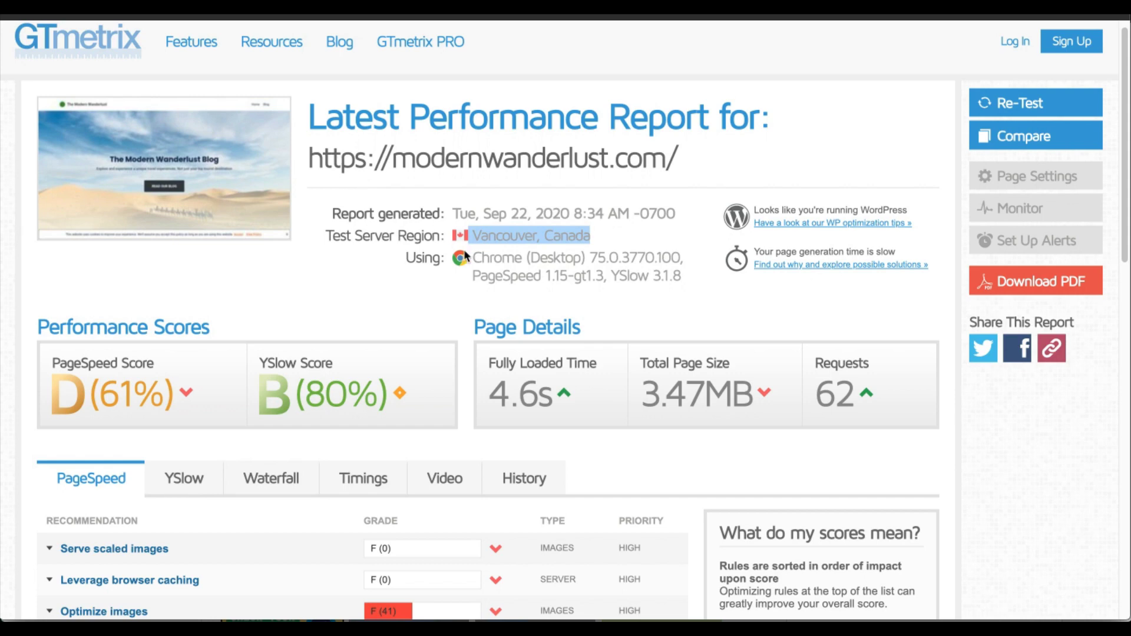
pyautogui.click(373, 240)
pyautogui.moveTo(354, 238); pyautogui.dragTo(626, 240)
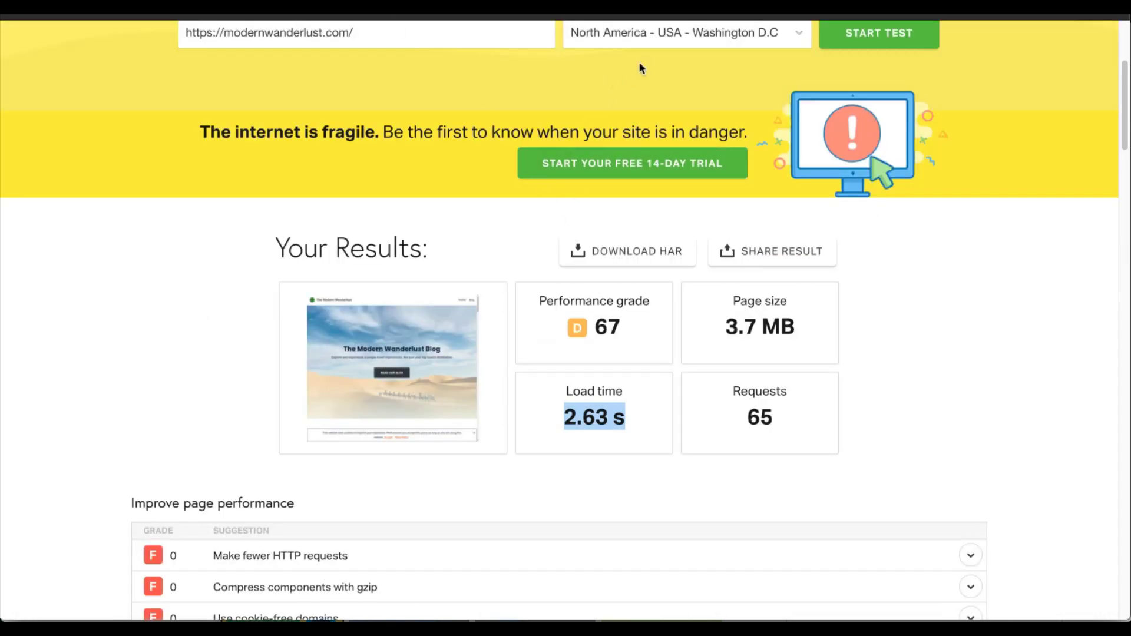
pyautogui.click(648, 35)
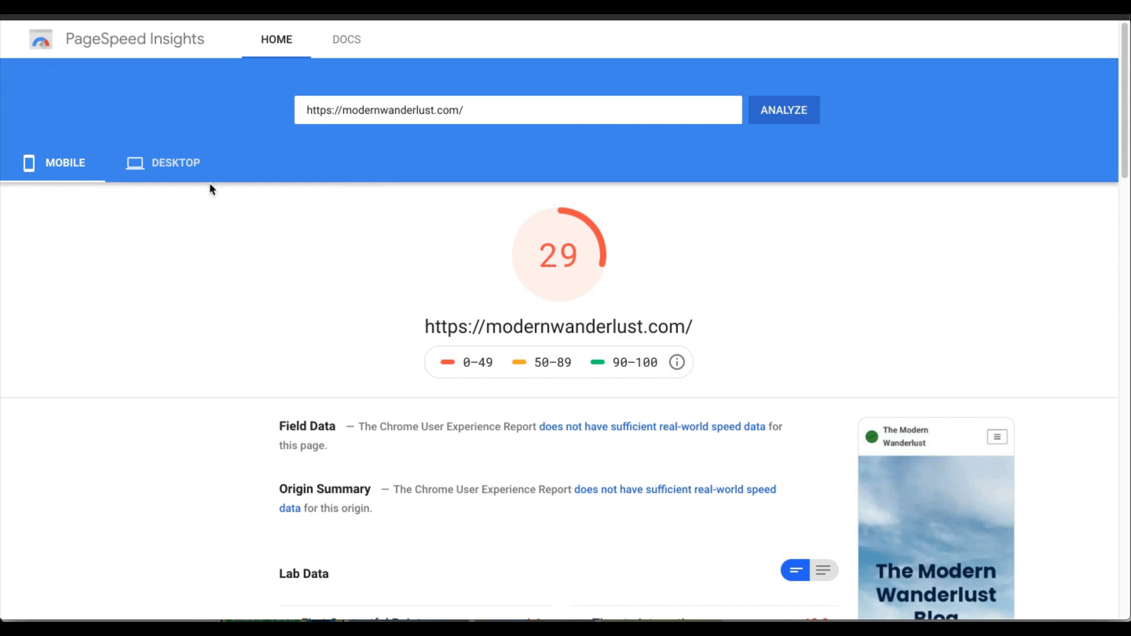
# Show PageSpeed Insights' desktop score of 73, then highlight GiftOfSpeed's 2.42 s content visible time
pyautogui.click(180, 171)
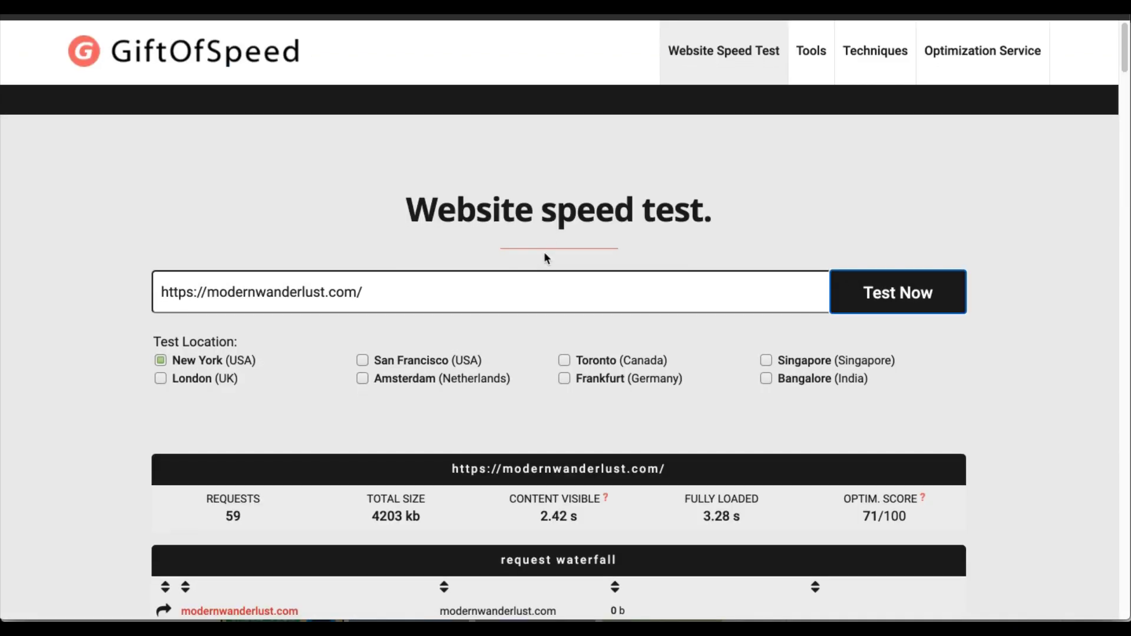
pyautogui.scroll(-1, 544, 255)
pyautogui.scroll(1, 443, 238)
pyautogui.scroll(-5, 277, 183)
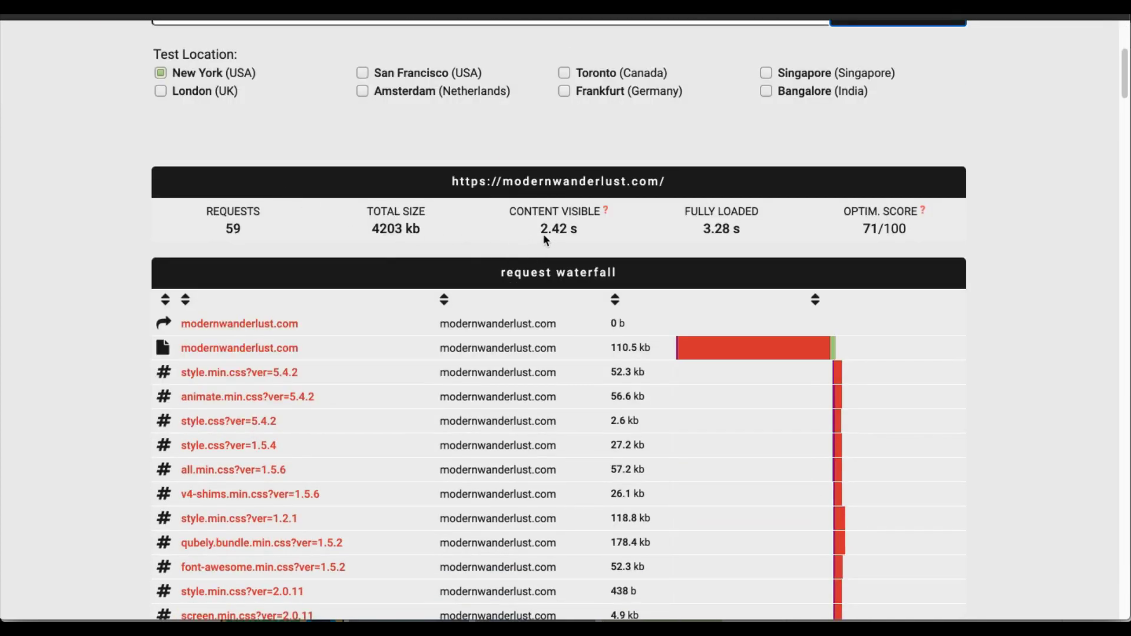
pyautogui.moveTo(548, 230); pyautogui.dragTo(601, 233)
pyautogui.click(700, 228)
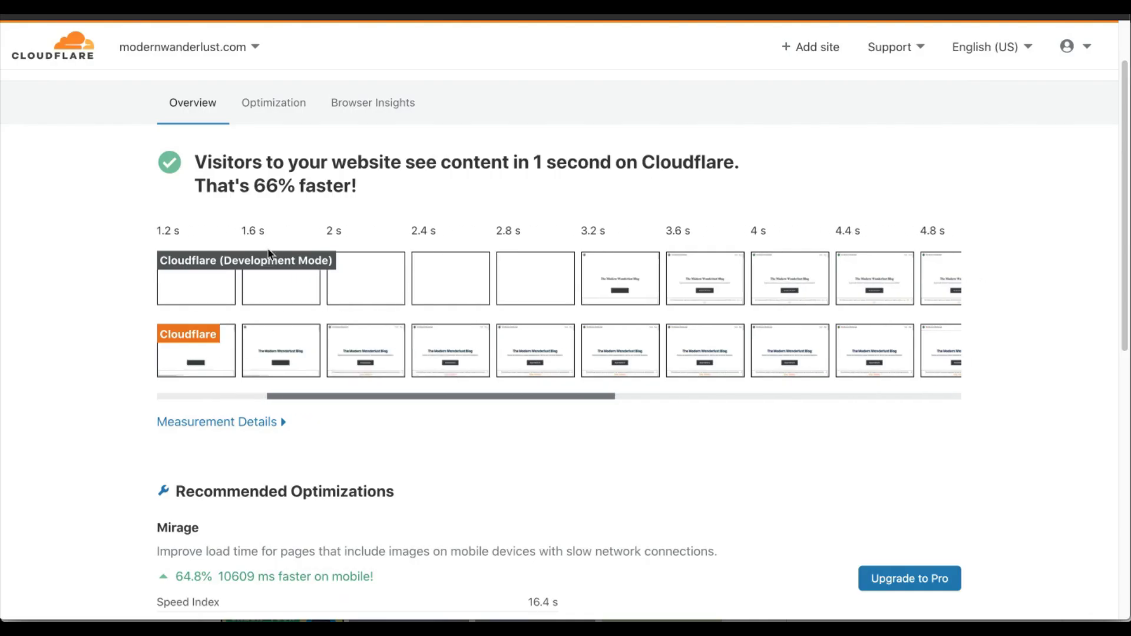
pyautogui.moveTo(480, 401); pyautogui.dragTo(353, 399)
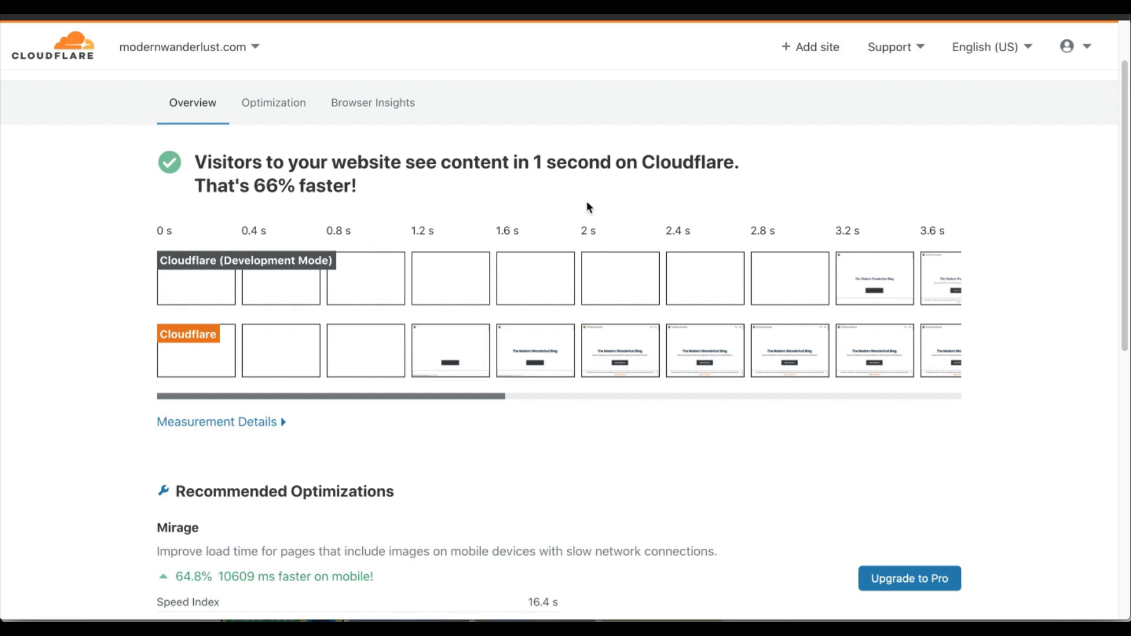
pyautogui.moveTo(545, 160); pyautogui.dragTo(638, 162)
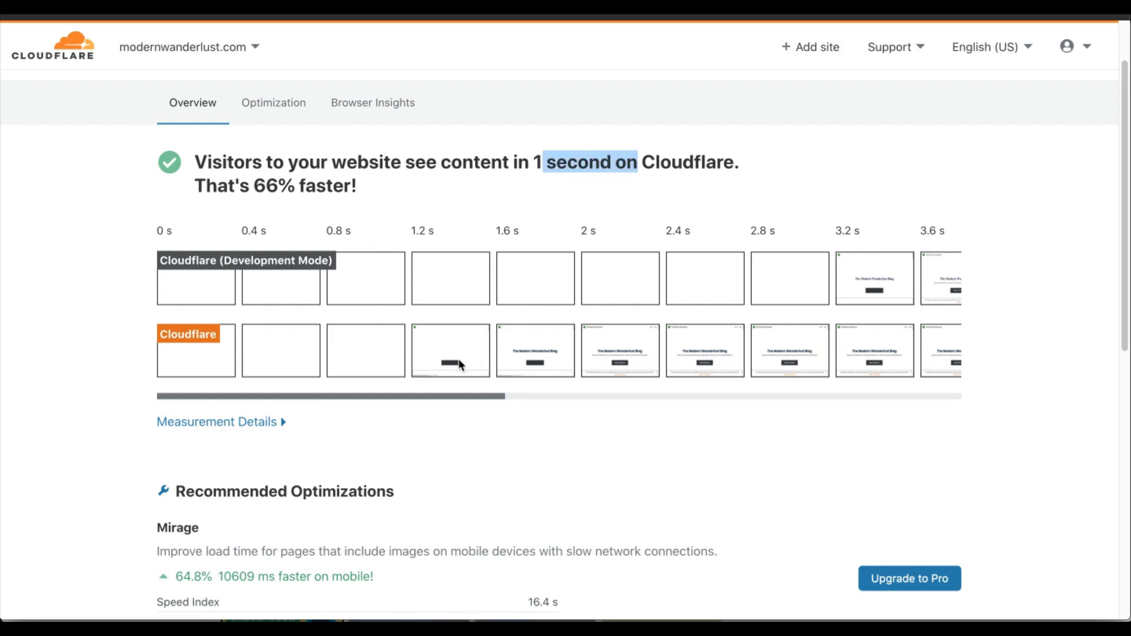
pyautogui.moveTo(442, 396)
pyautogui.mouseDown()
pyautogui.moveTo(646, 398)
pyautogui.moveTo(425, 408)
pyautogui.mouseUp()
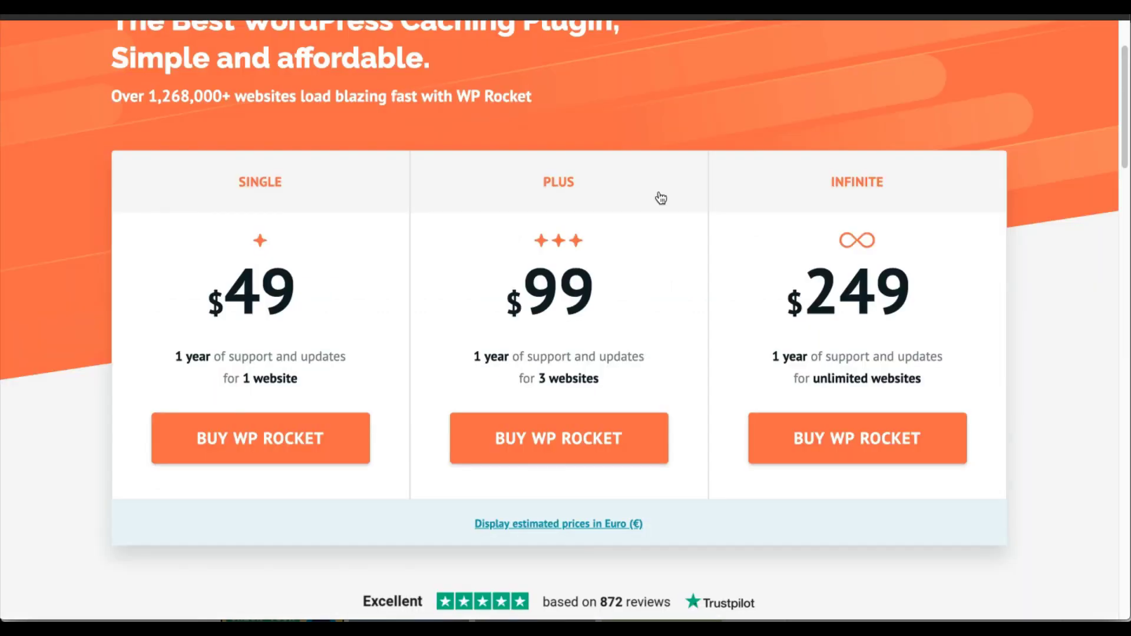
# Scroll the WP Rocket pricing page to the Single $49, Plus $99 and Infinite $249 plan cards
pyautogui.scroll(2, 656, 195)
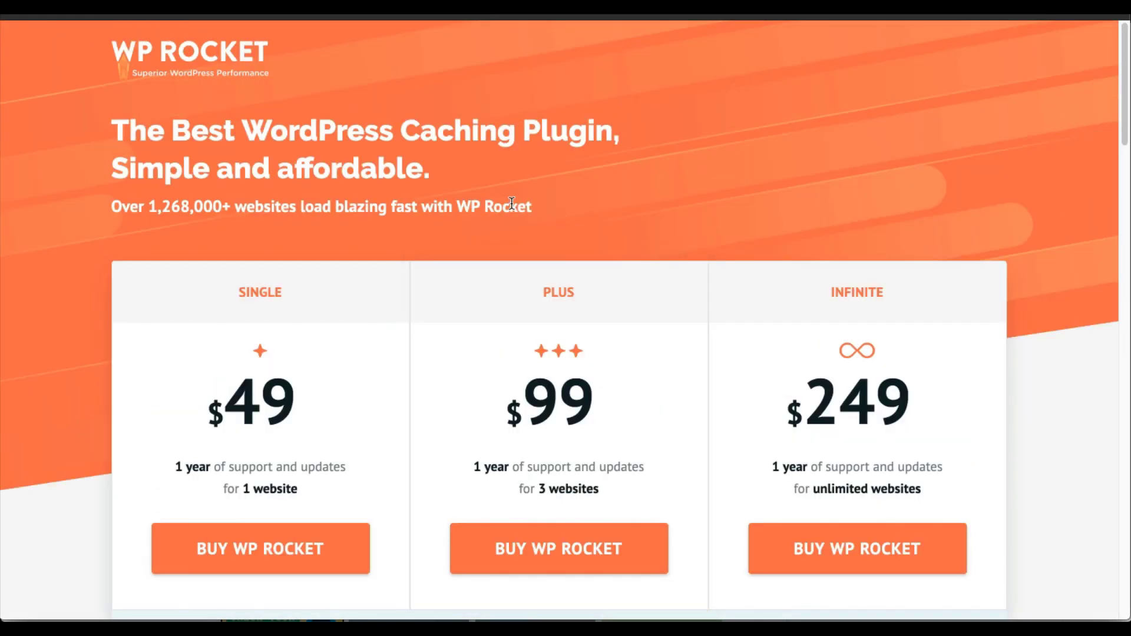
pyautogui.scroll(-1, 492, 199)
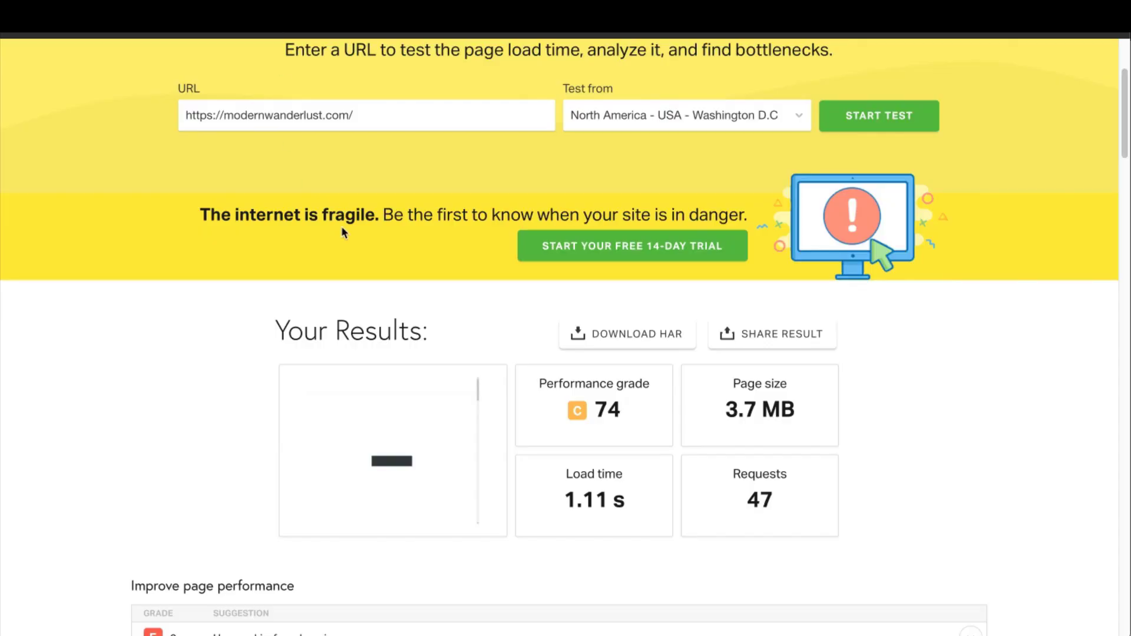
# Highlight Pingdom's improved 1.11 s load time and performance grade of 74
pyautogui.scroll(-2, 227, 307)
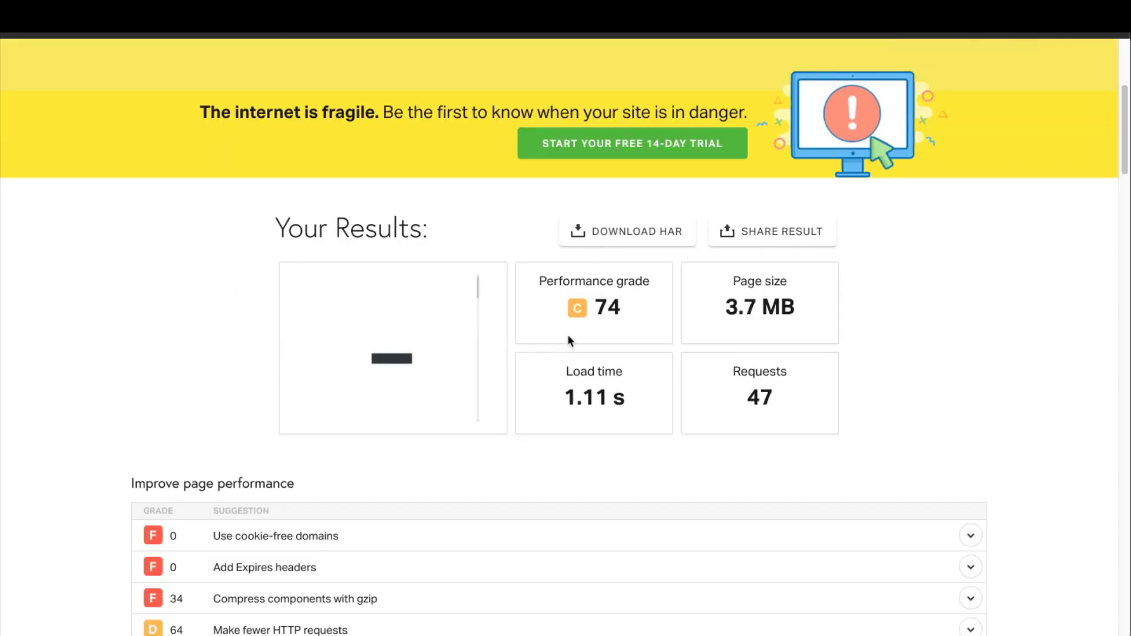
pyautogui.moveTo(566, 397); pyautogui.dragTo(675, 403)
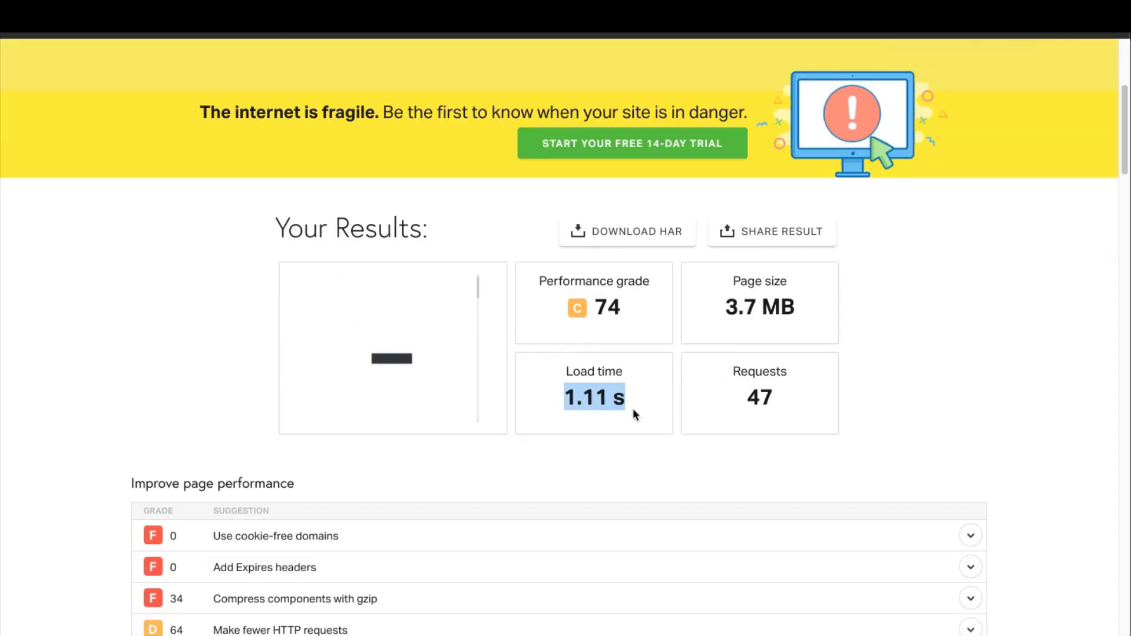
pyautogui.moveTo(591, 307); pyautogui.dragTo(647, 311)
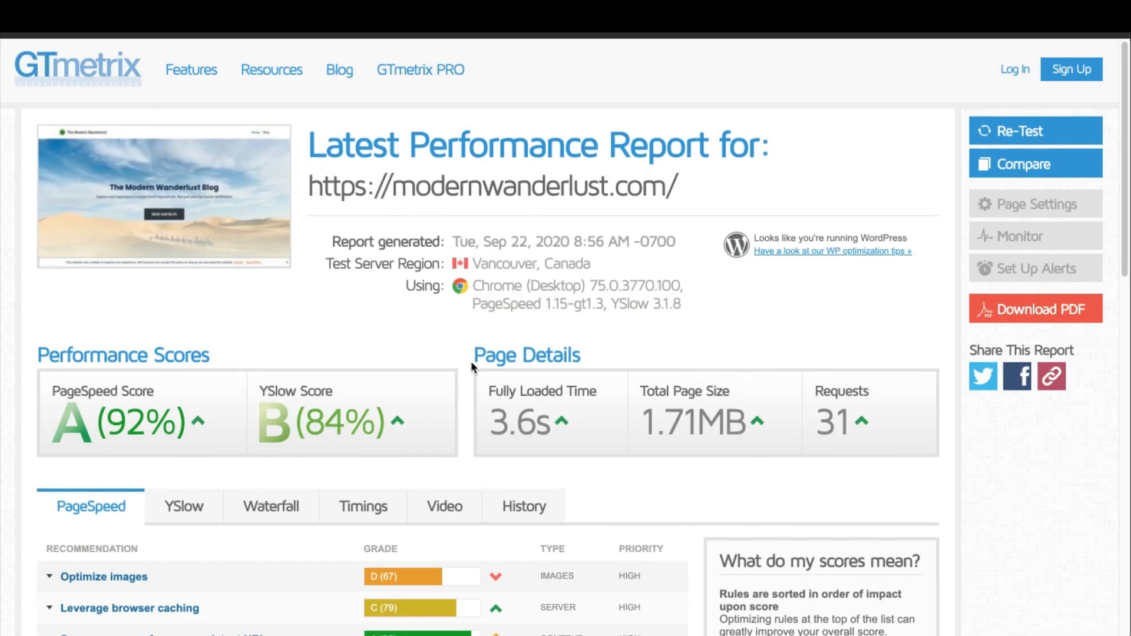
pyautogui.scroll(1, 472, 361)
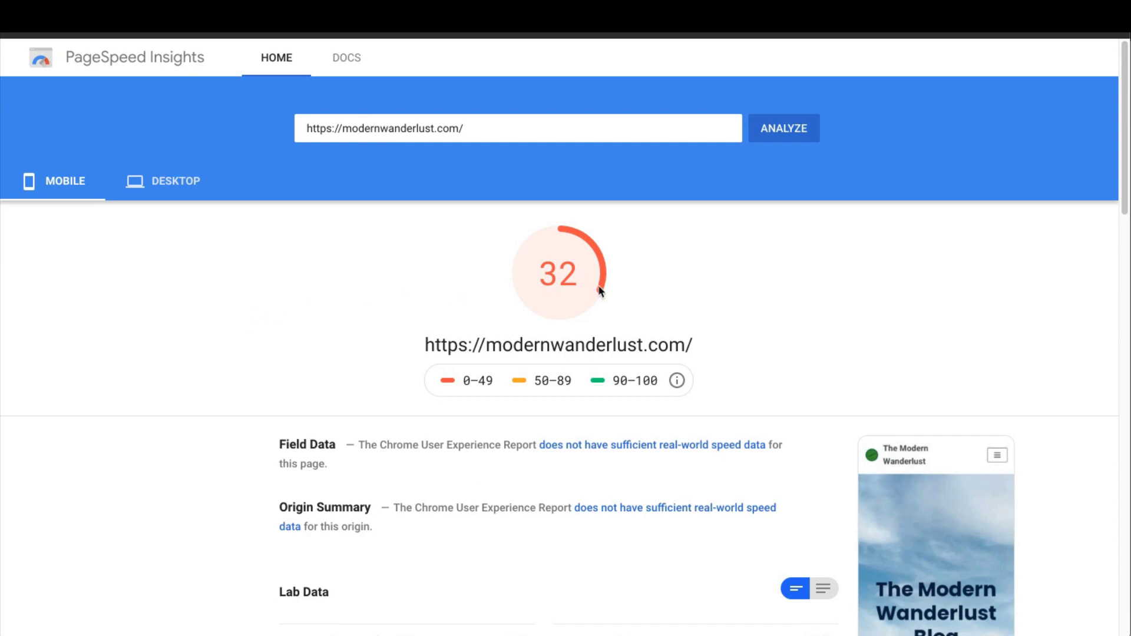
# Switch to the desktop results and highlight the 628 ms content-visible time
pyautogui.click(178, 188)
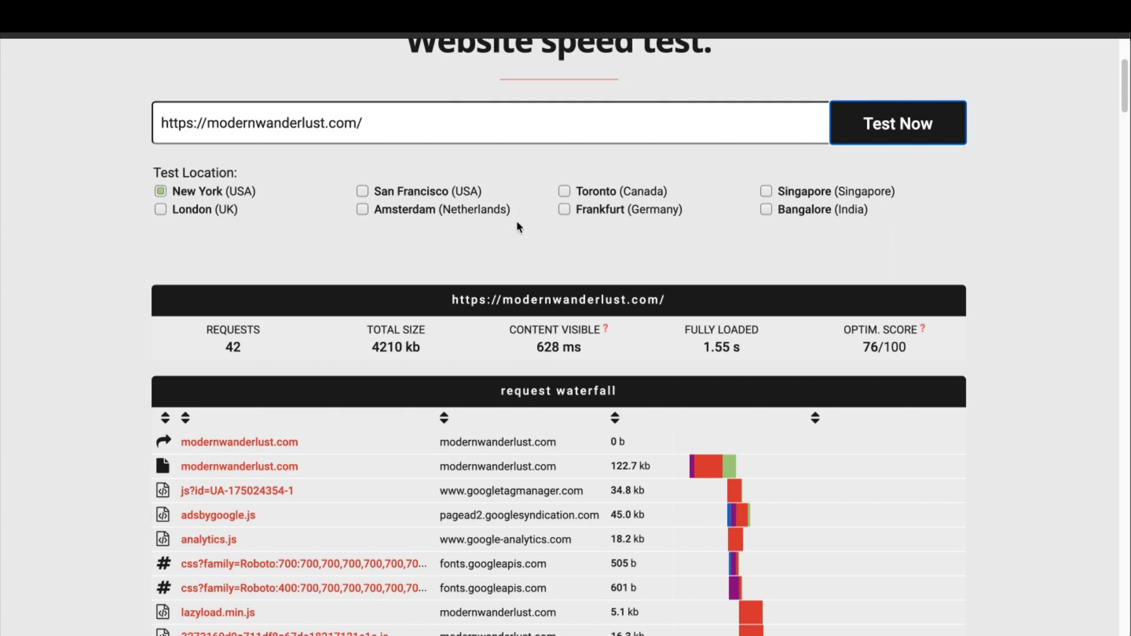
pyautogui.scroll(-1, 516, 226)
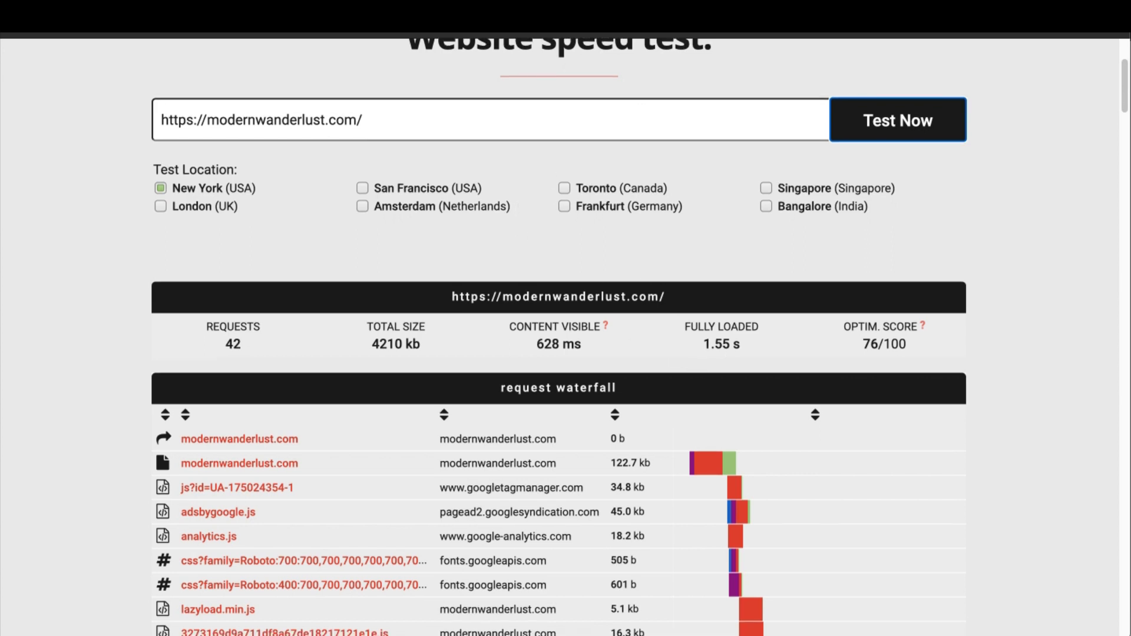
pyautogui.moveTo(528, 346); pyautogui.dragTo(584, 341)
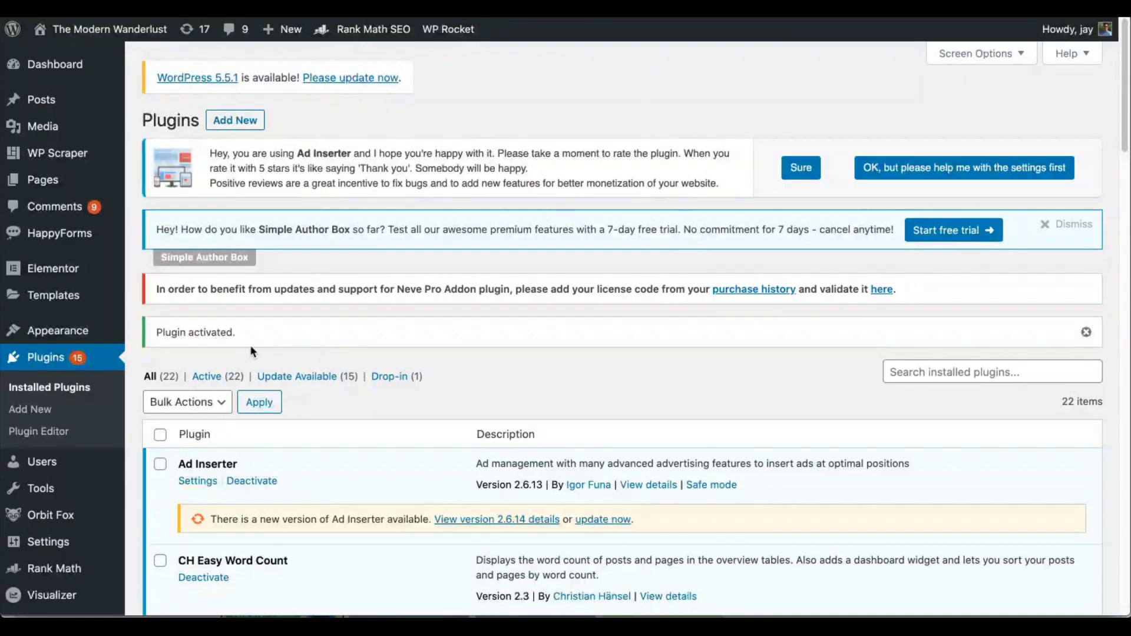
# Scroll the installed plugins list and go to Plugins > Add New
pyautogui.scroll(-2, 246, 345)
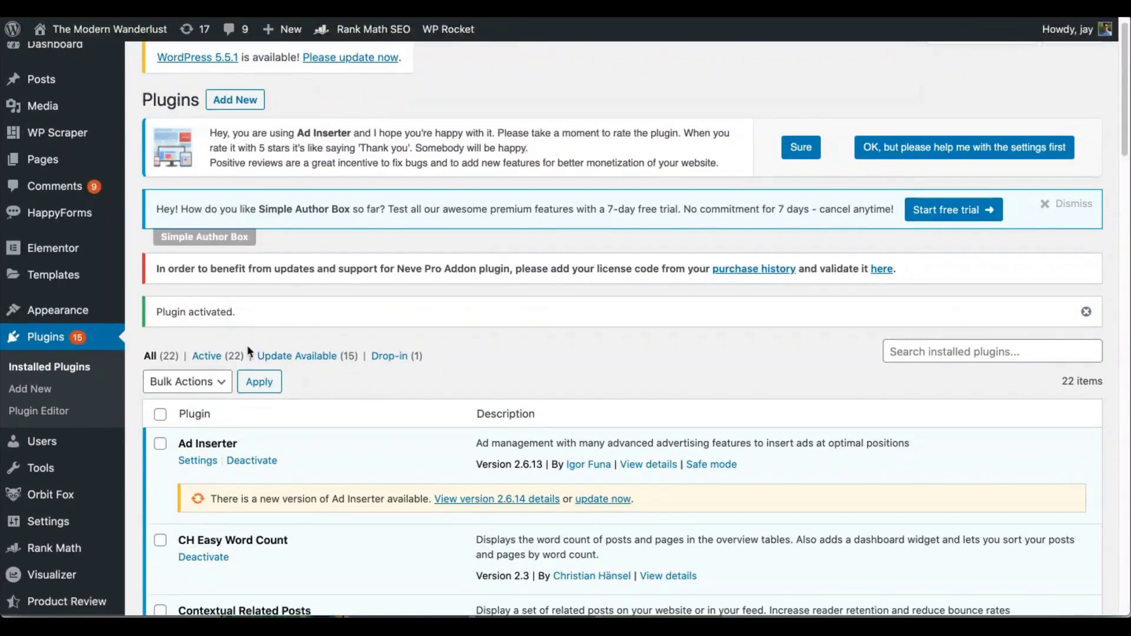
pyautogui.scroll(-3, 251, 352)
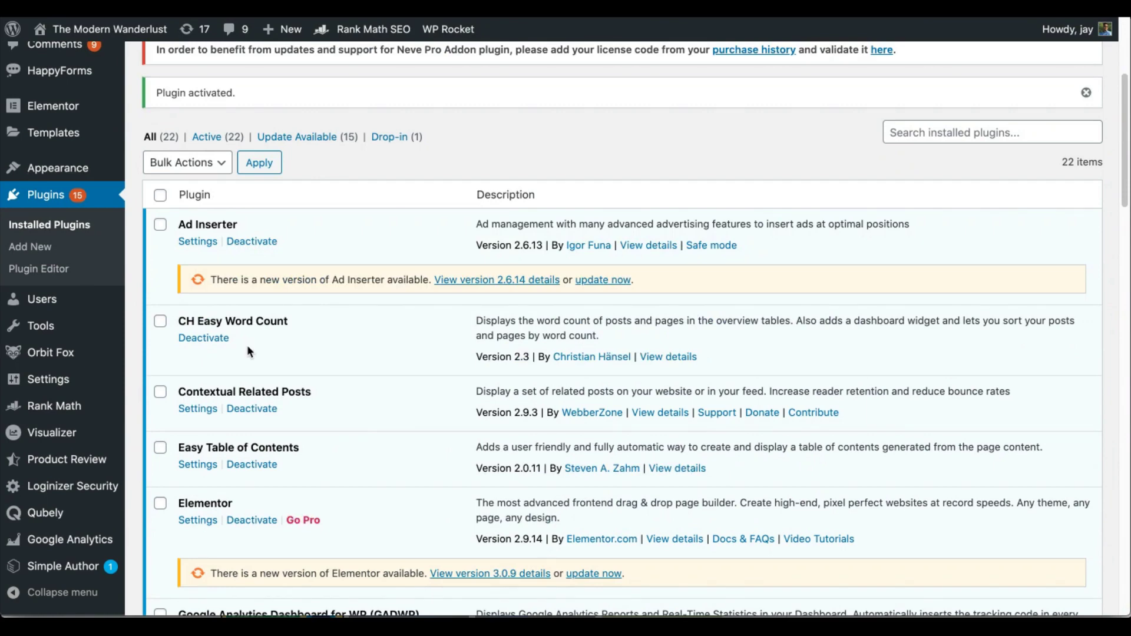
pyautogui.scroll(-1, 248, 351)
pyautogui.scroll(-1, 208, 392)
pyautogui.click(81, 255)
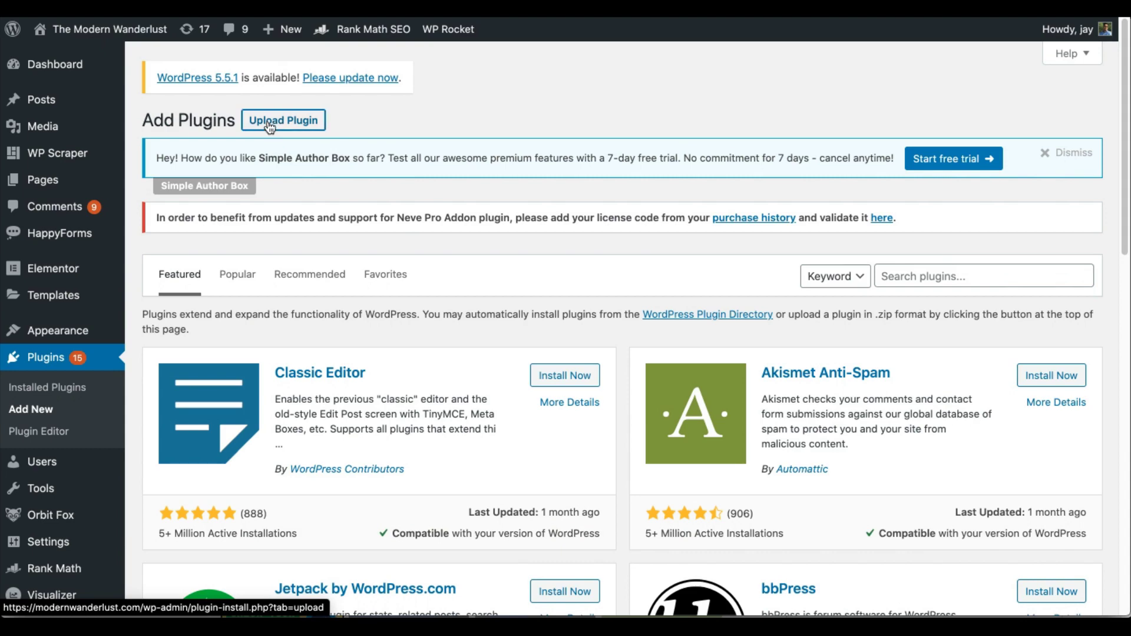
# Reveal the Upload Plugin zip panel and browse for a file, cancelling without choosing one
pyautogui.click(282, 120)
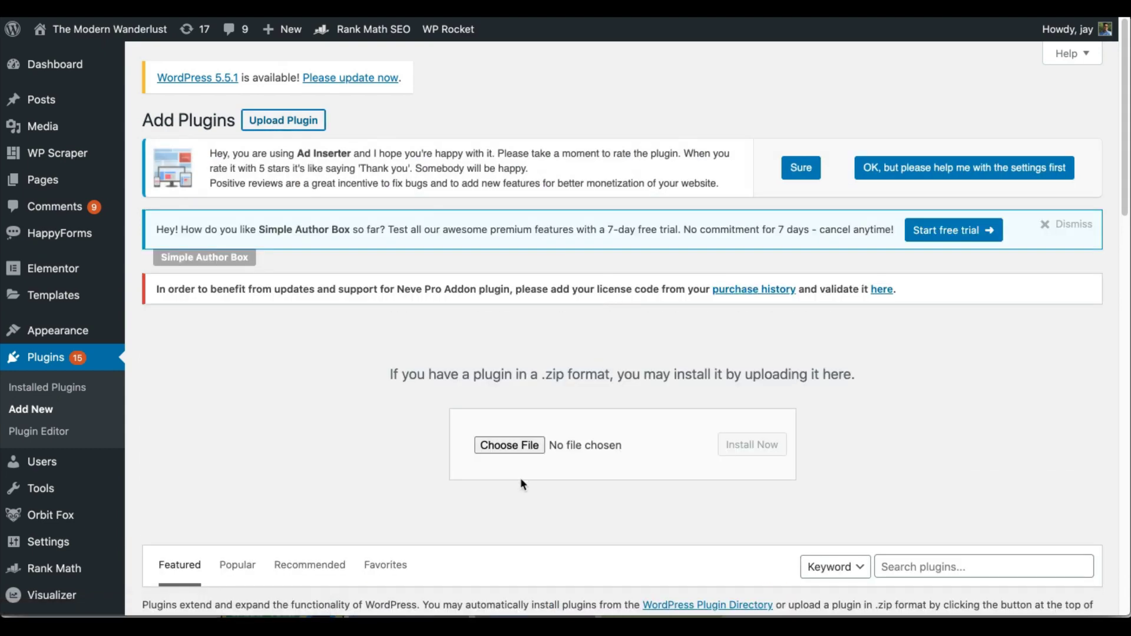
pyautogui.click(521, 449)
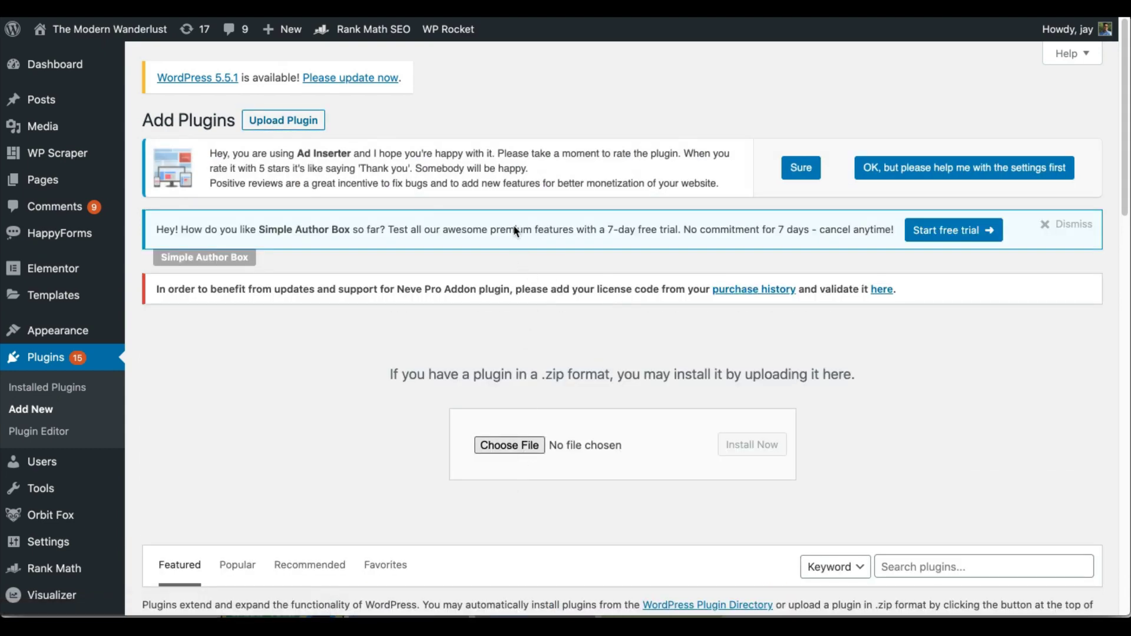
pyautogui.click(772, 324)
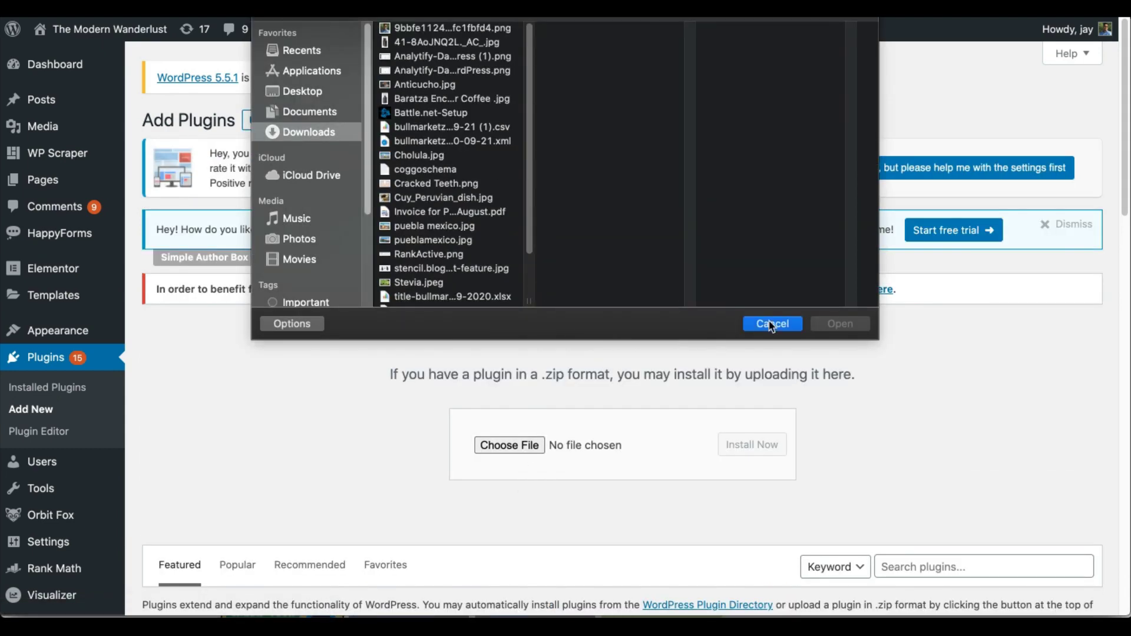
pyautogui.scroll(-5, 330, 394)
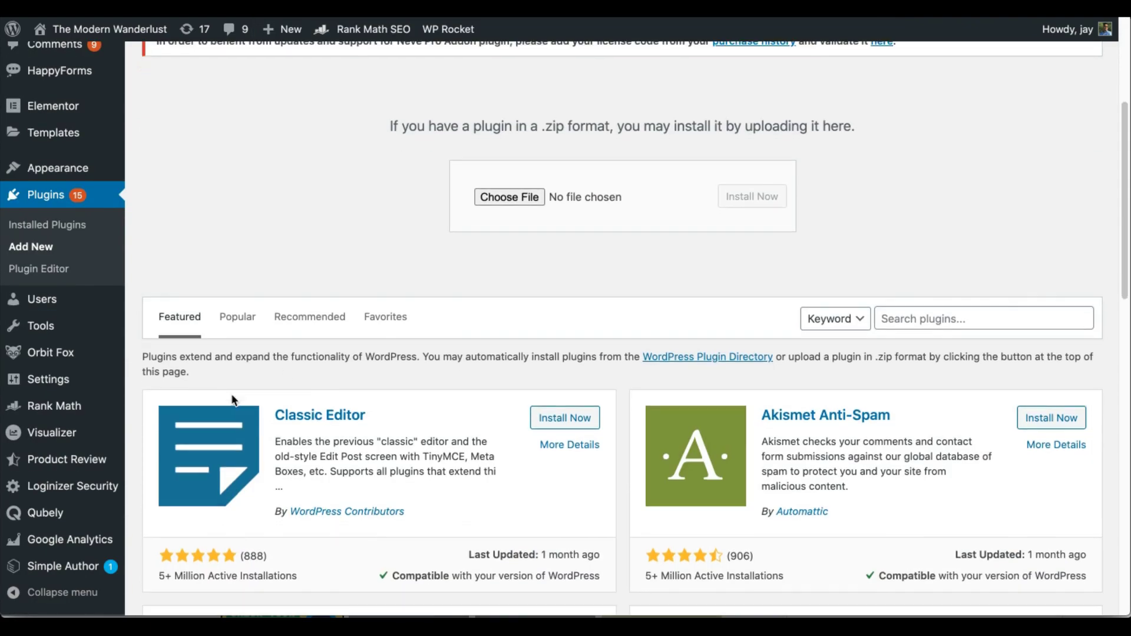
pyautogui.moveTo(70, 378)
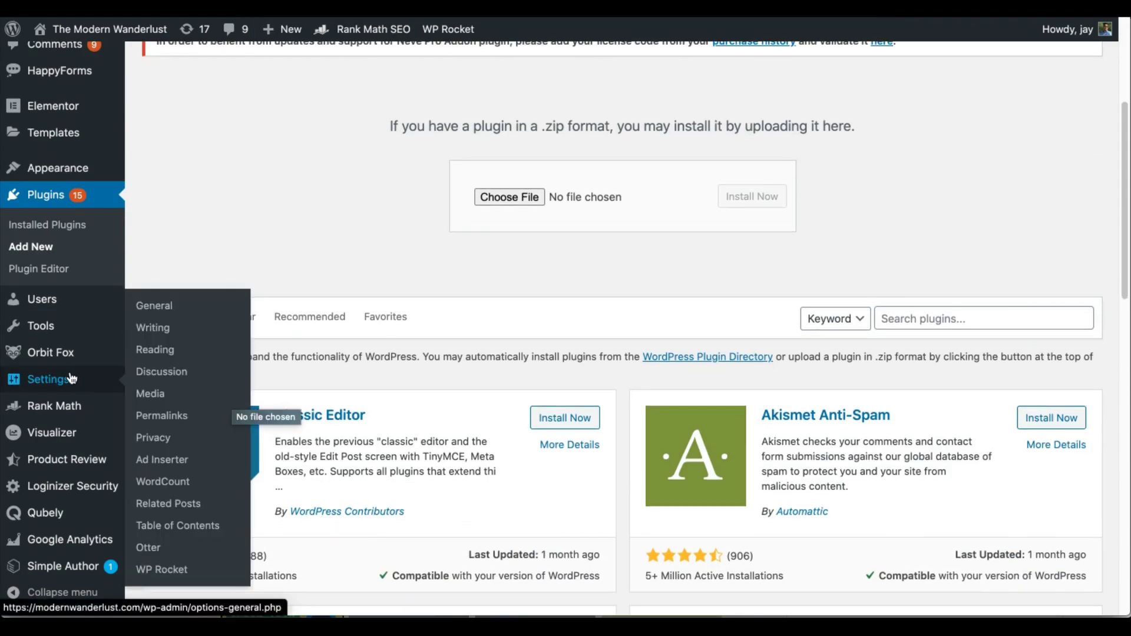
# Open Settings > WP Rocket and scroll through the Dashboard confirming the plugin is activated
pyautogui.click(189, 570)
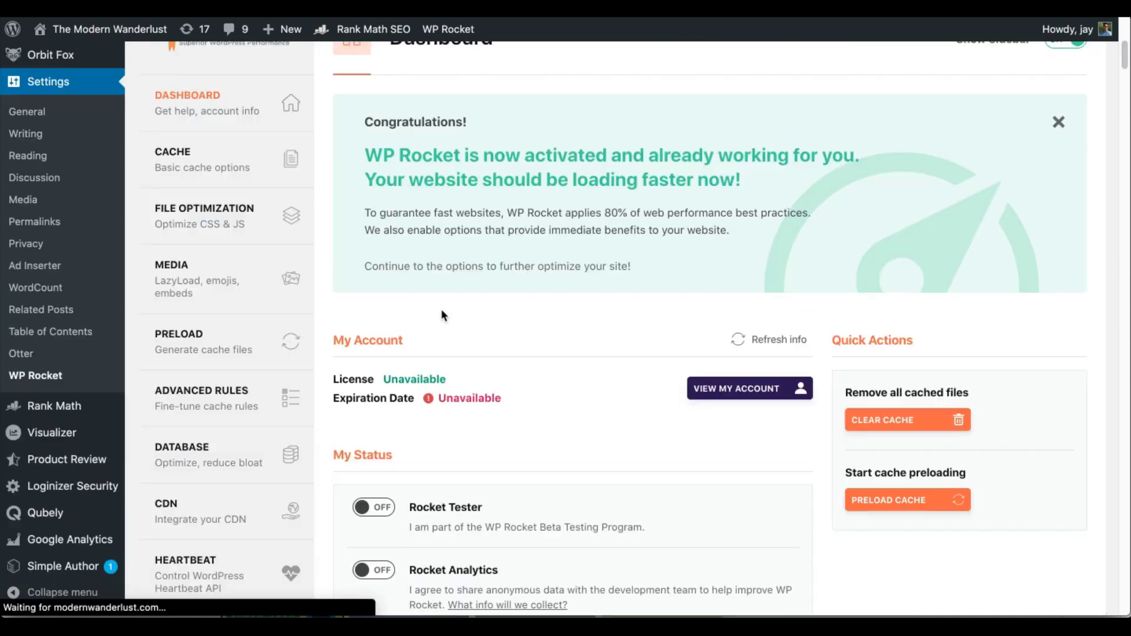
pyautogui.scroll(-10, 441, 308)
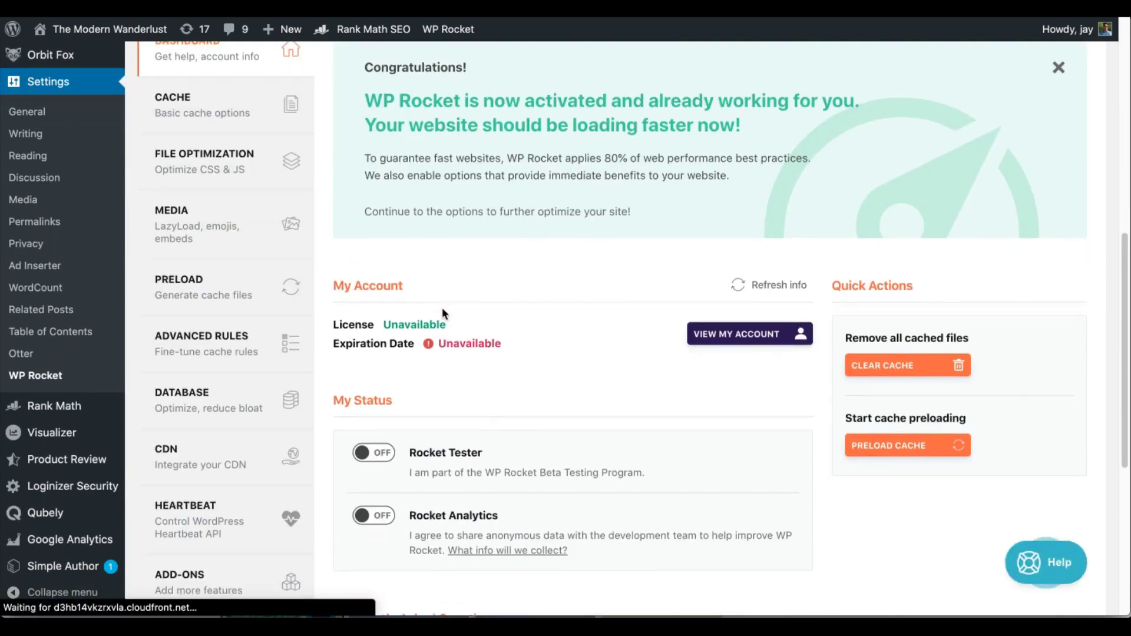
pyautogui.scroll(-5, 442, 307)
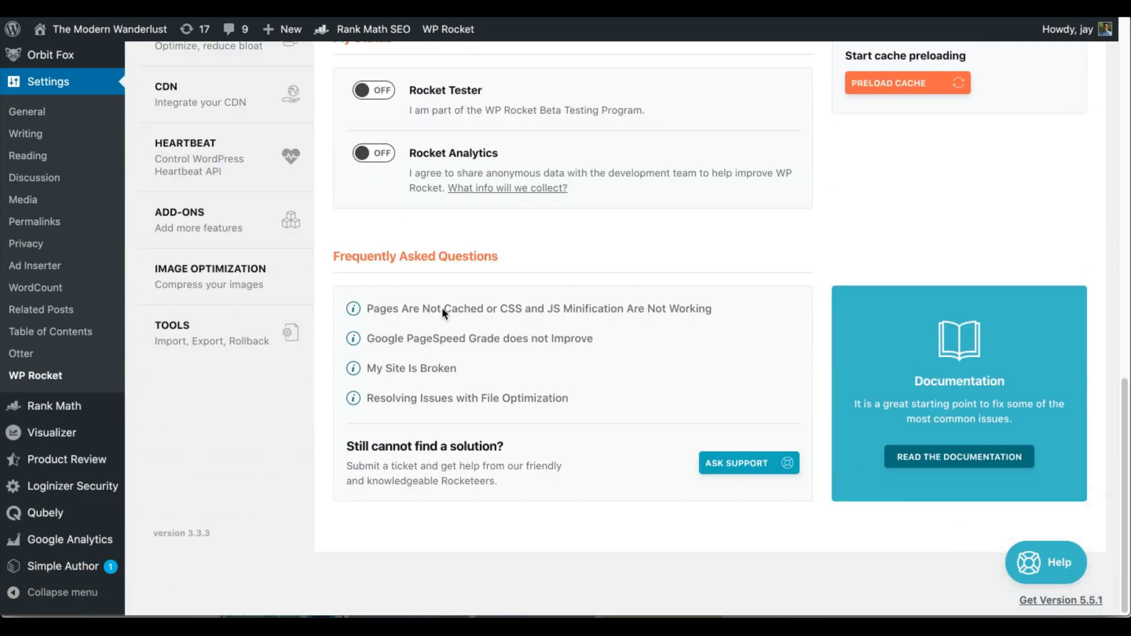
pyautogui.scroll(5, 442, 307)
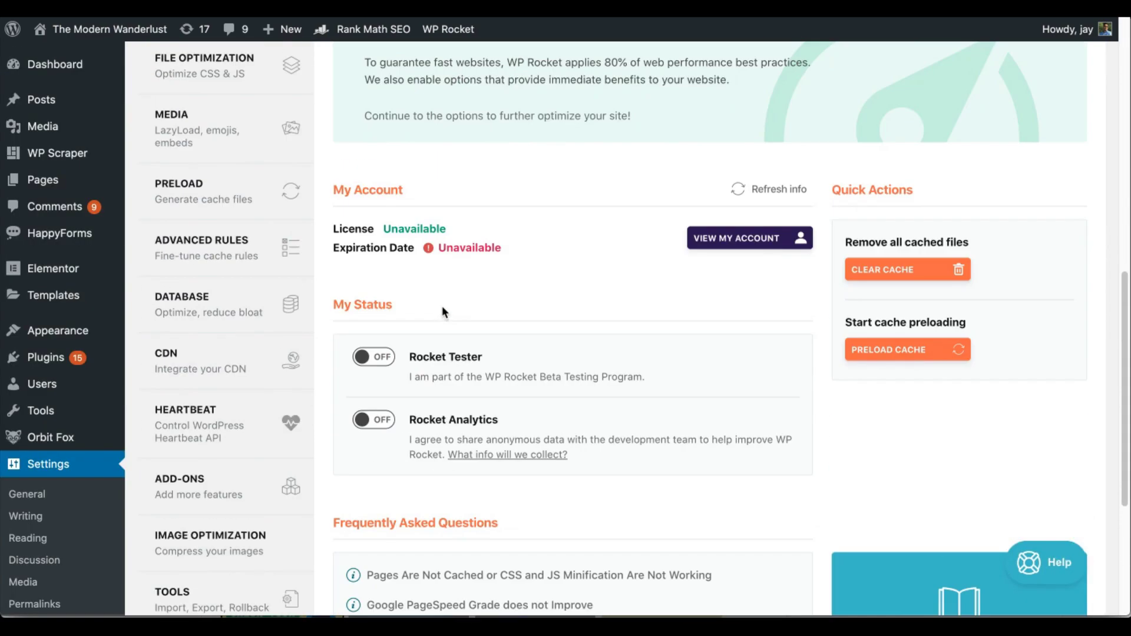
pyautogui.scroll(3, 447, 245)
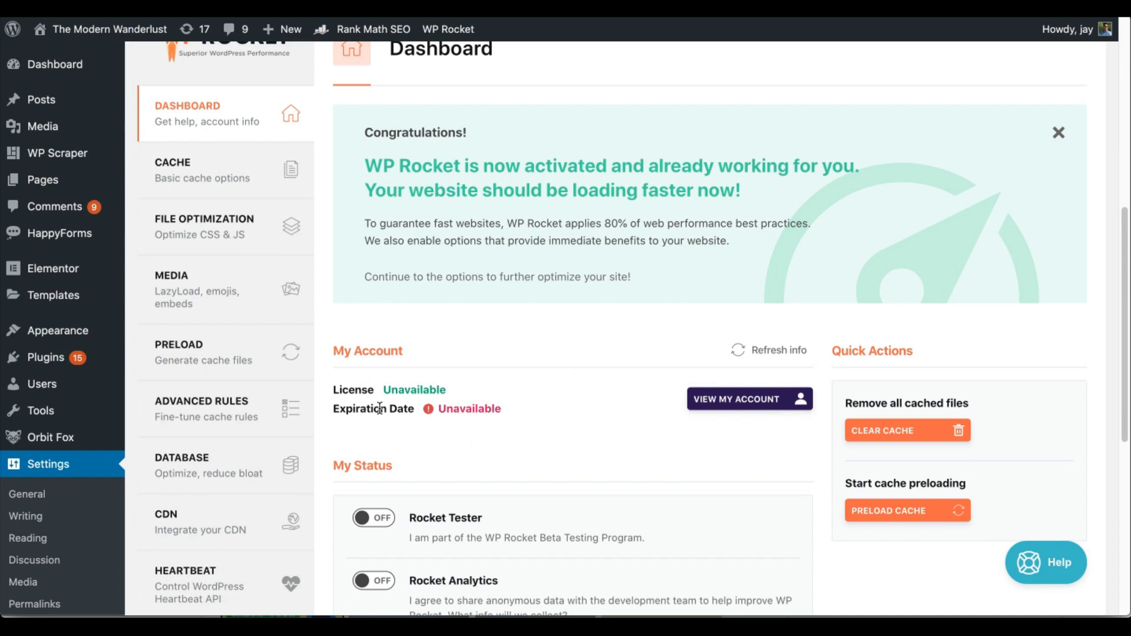
# Open WP Rocket's Cache tab and scroll through its basic cache options
pyautogui.click(230, 177)
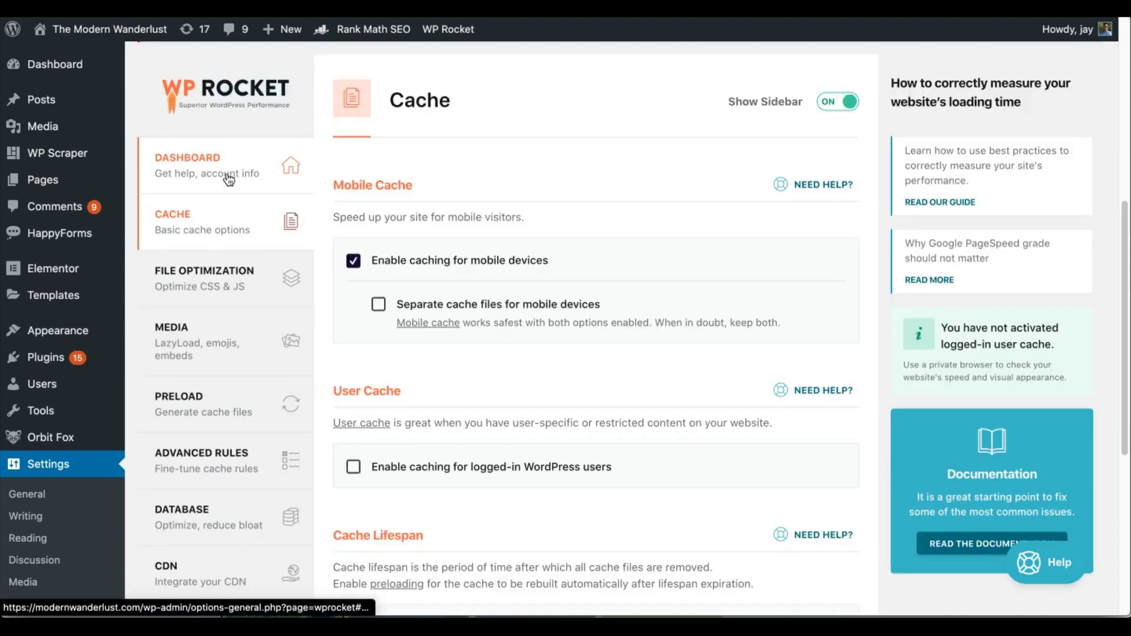
pyautogui.scroll(-1, 519, 337)
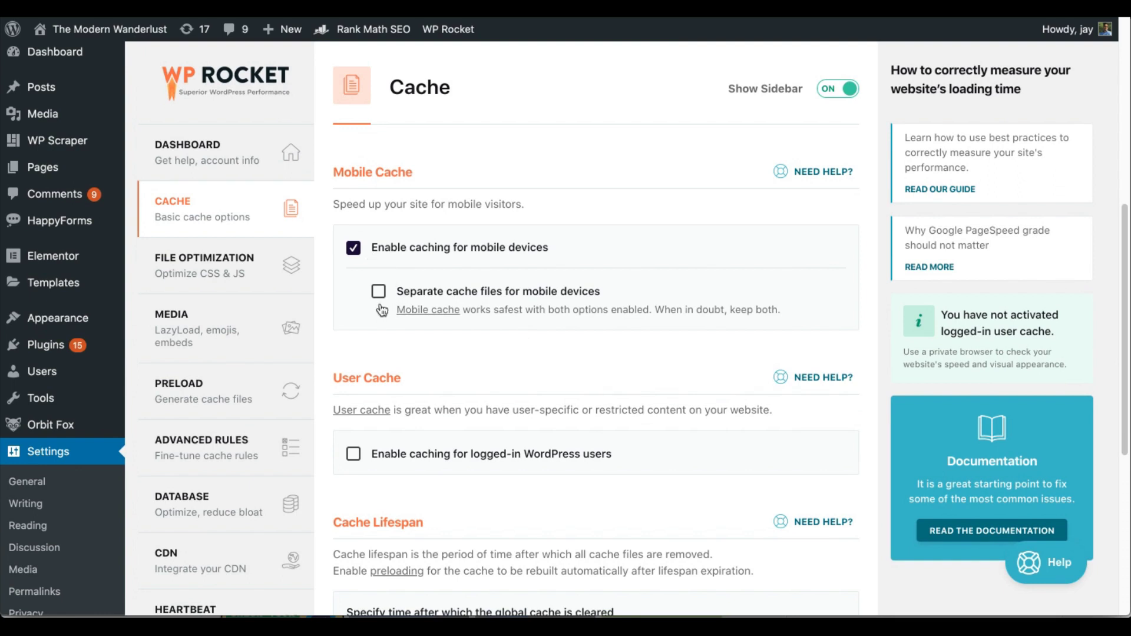
pyautogui.scroll(-3, 382, 297)
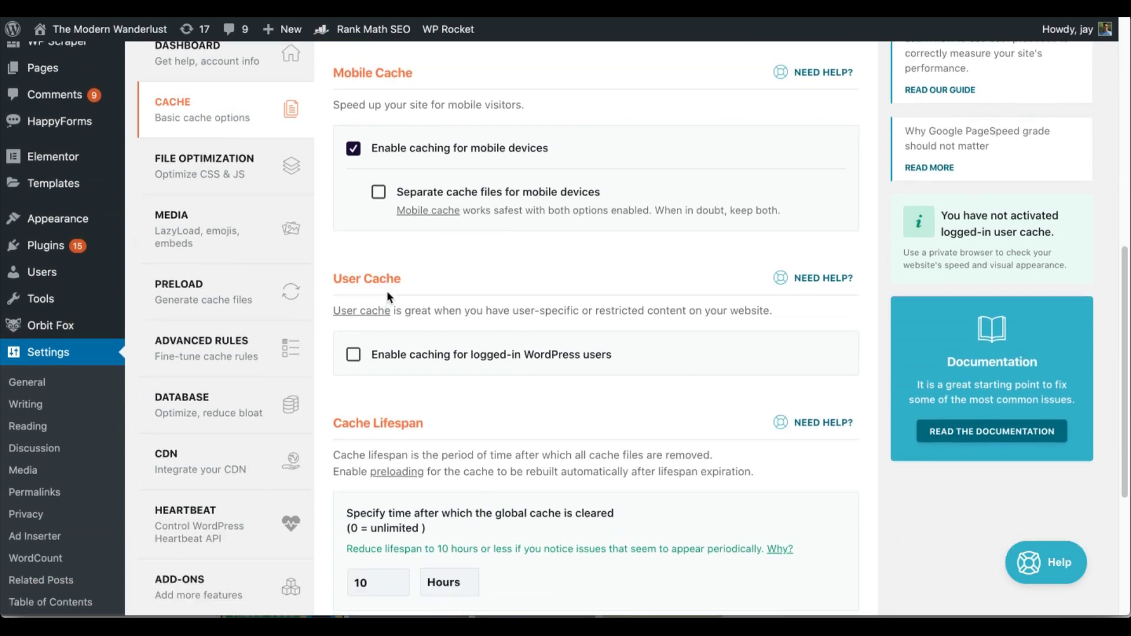
pyautogui.scroll(-5, 387, 292)
pyautogui.scroll(4, 362, 267)
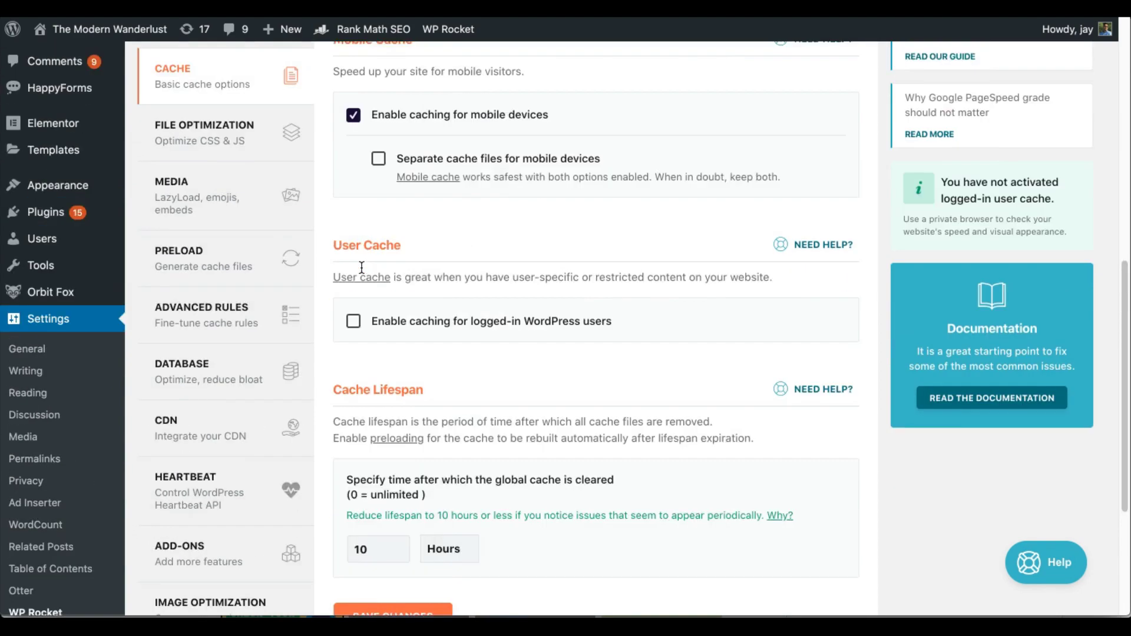
pyautogui.scroll(3, 361, 267)
# Enable Minify HTML in WP Rocket File Optimization, save, then close DevTools on the live site
pyautogui.click(203, 232)
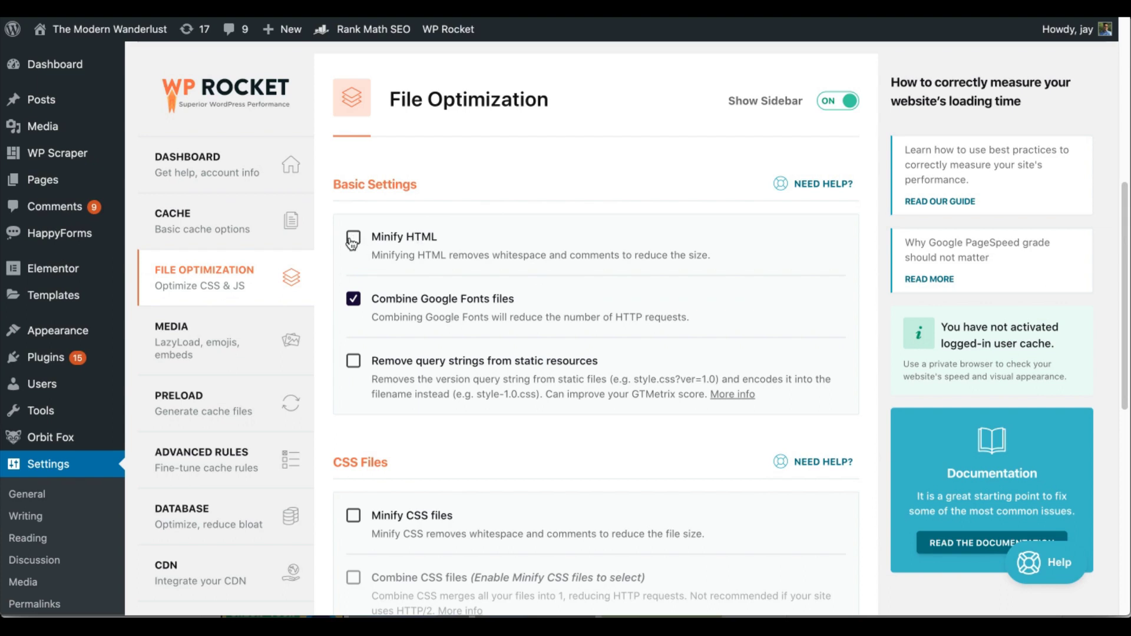
pyautogui.scroll(-1, 352, 243)
pyautogui.click(354, 231)
pyautogui.scroll(-9, 354, 328)
pyautogui.click(401, 508)
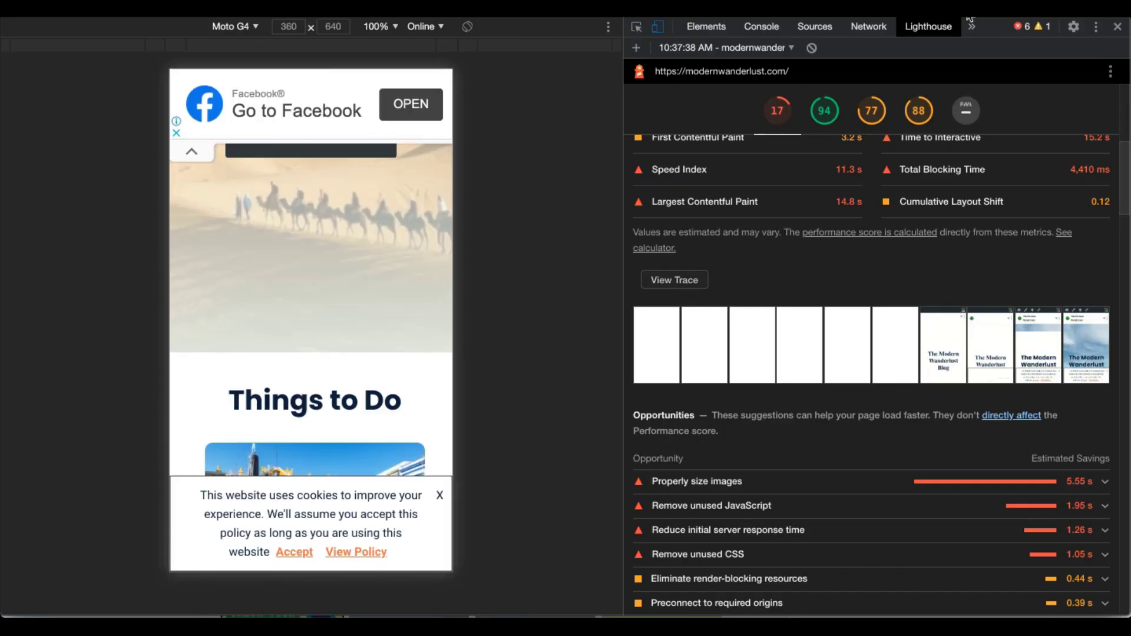
pyautogui.click(1118, 28)
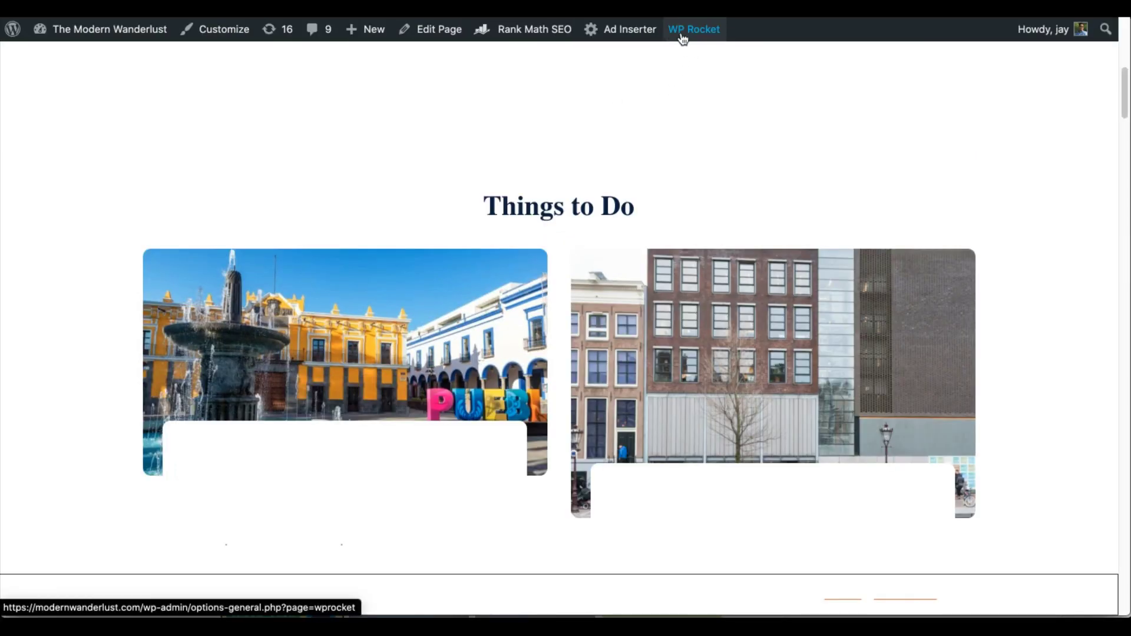
# Clear all of WP Rocket's cached files from the admin bar
pyautogui.moveTo(692, 37)
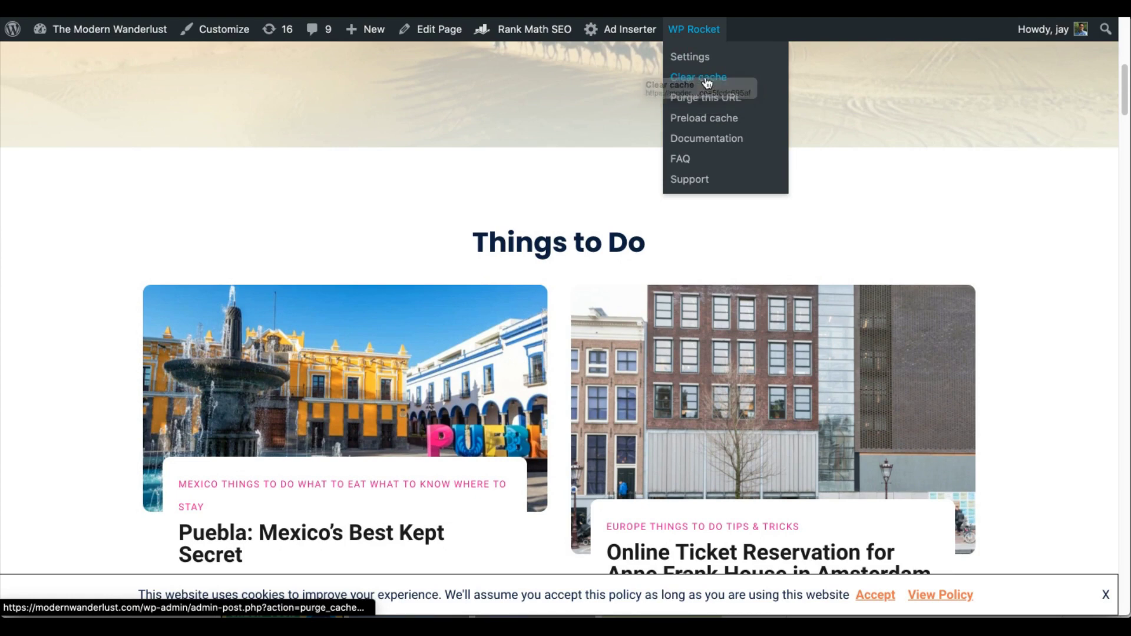
pyautogui.click(705, 83)
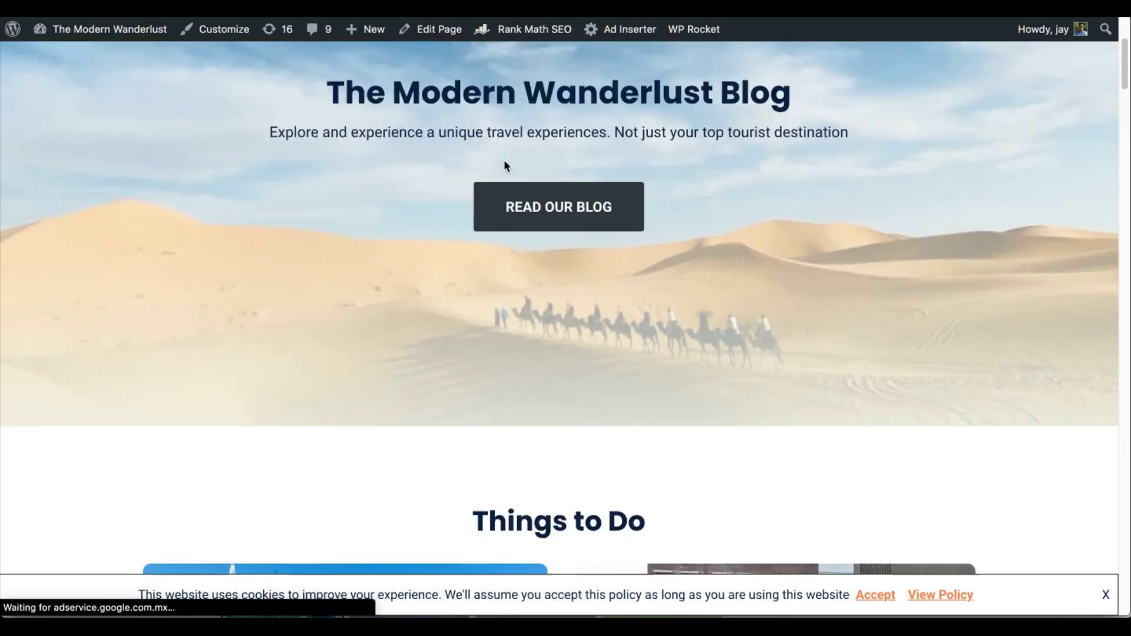
pyautogui.scroll(-10, 503, 160)
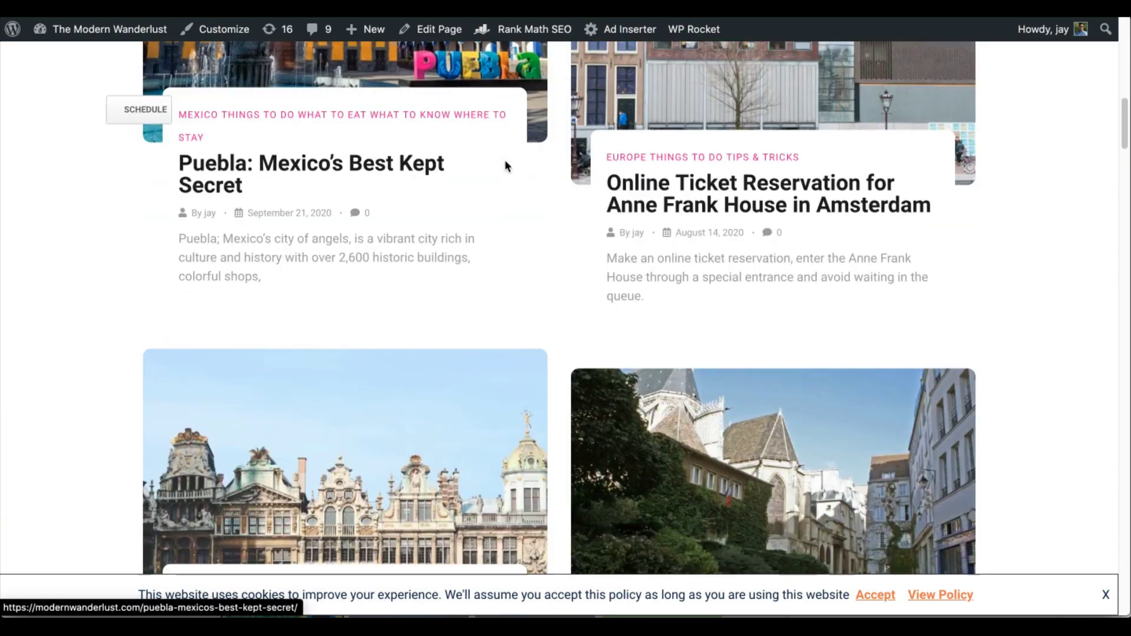
pyautogui.scroll(2, 505, 159)
pyautogui.scroll(8, 506, 166)
# Go to the Blog page and open the 'Tips to Avoid Travel Fatigue' post
pyautogui.click(996, 73)
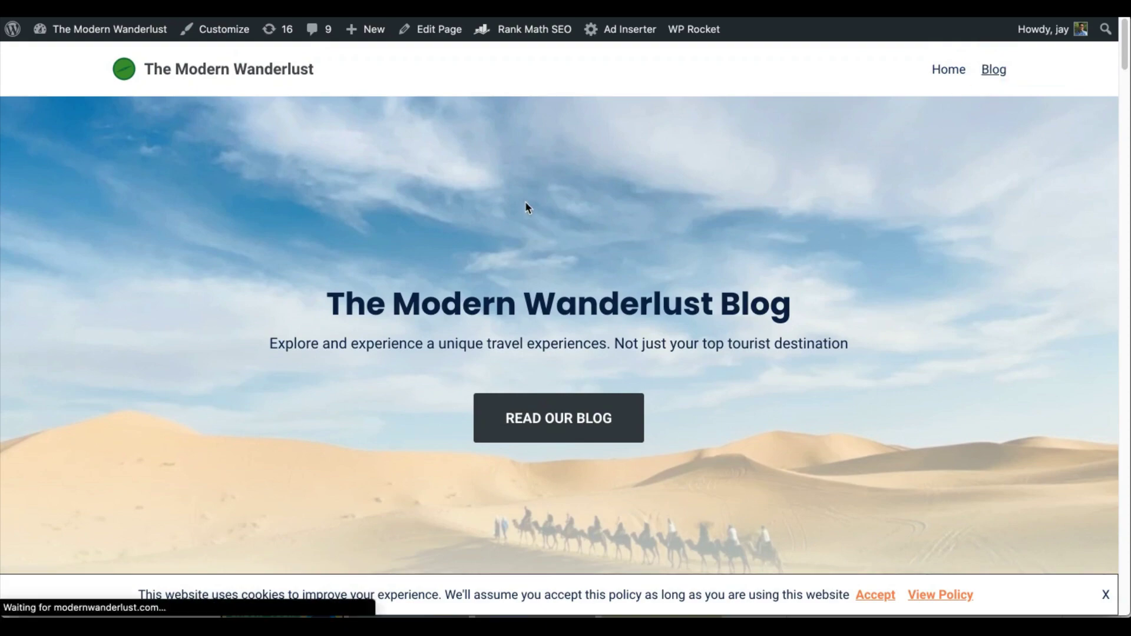
pyautogui.scroll(-10, 505, 214)
pyautogui.scroll(5, 405, 230)
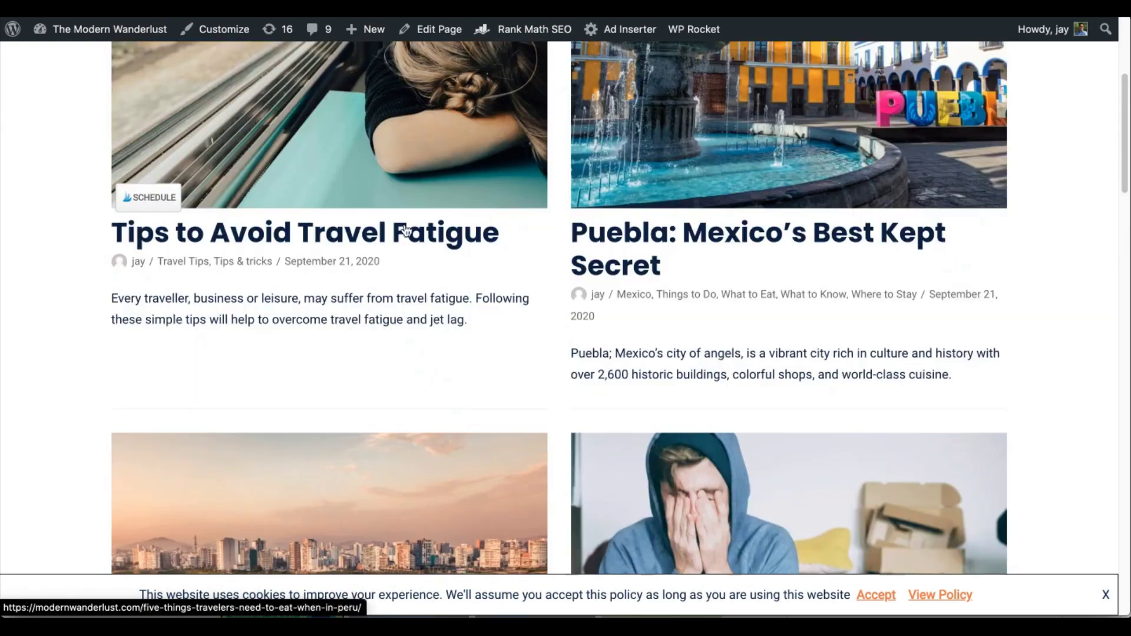
pyautogui.click(373, 246)
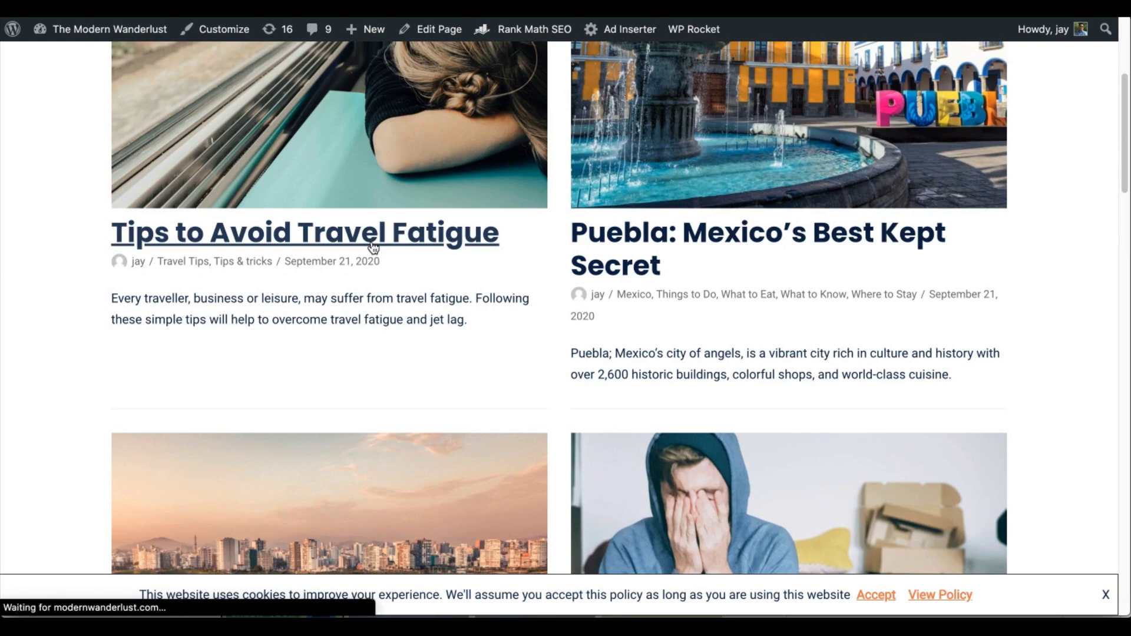
# Scroll through the 'Tips to Avoid Travel Fatigue' post to review it
pyautogui.scroll(-10, 373, 246)
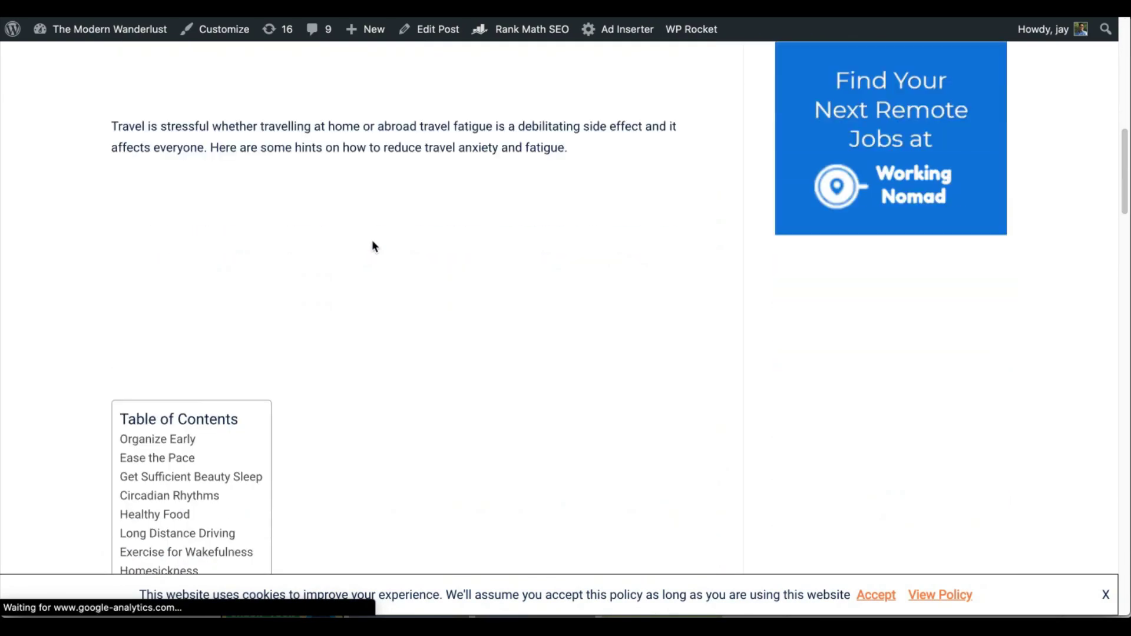
pyautogui.scroll(-8, 374, 247)
pyautogui.scroll(15, 374, 246)
pyautogui.scroll(5, 372, 245)
pyautogui.scroll(-15, 372, 246)
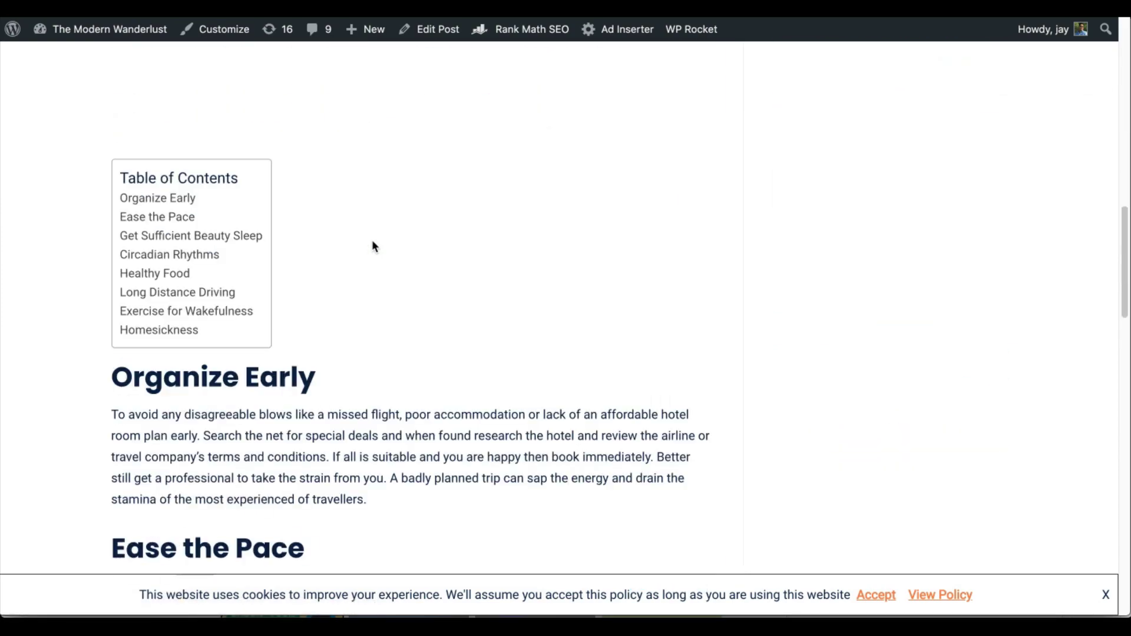
pyautogui.scroll(-10, 373, 246)
pyautogui.scroll(20, 373, 246)
pyautogui.scroll(5, 374, 246)
pyautogui.moveTo(159, 293); pyautogui.dragTo(541, 316)
pyautogui.scroll(1, 541, 316)
pyautogui.scroll(4, 541, 317)
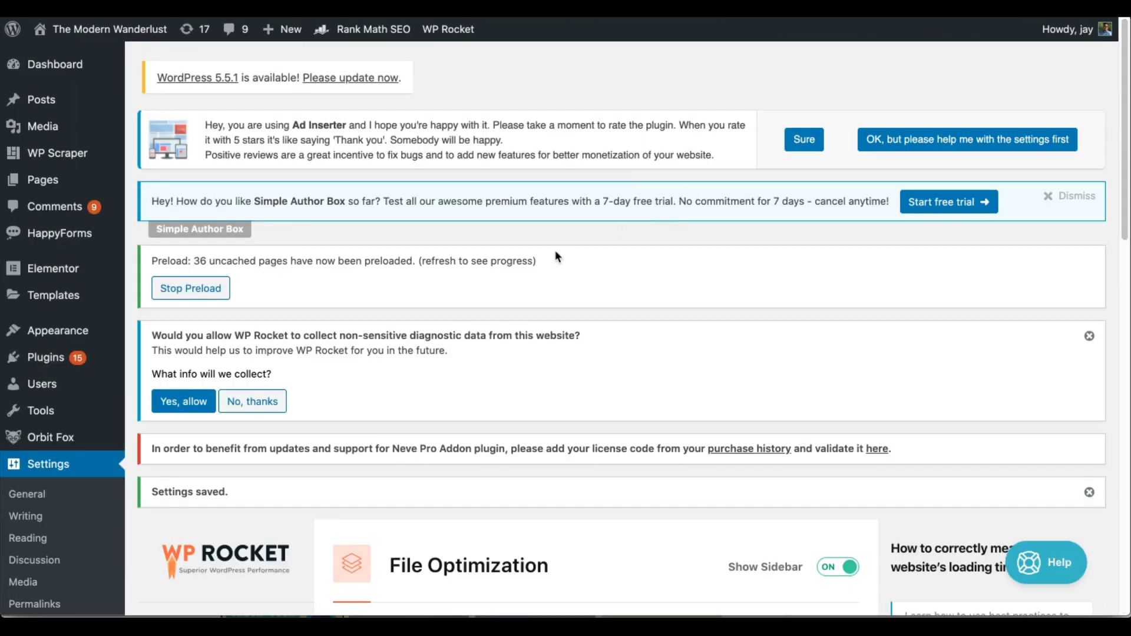
# Turn on and confirm both Minify CSS files and Combine CSS files in File Optimization
pyautogui.scroll(-8, 546, 250)
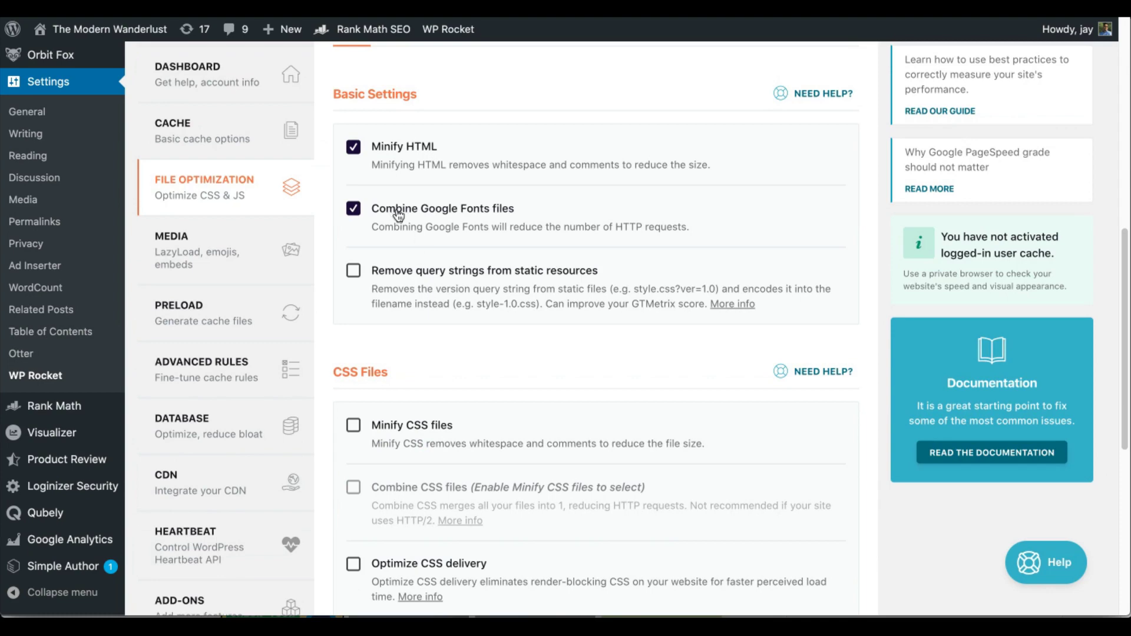
pyautogui.scroll(-3, 452, 290)
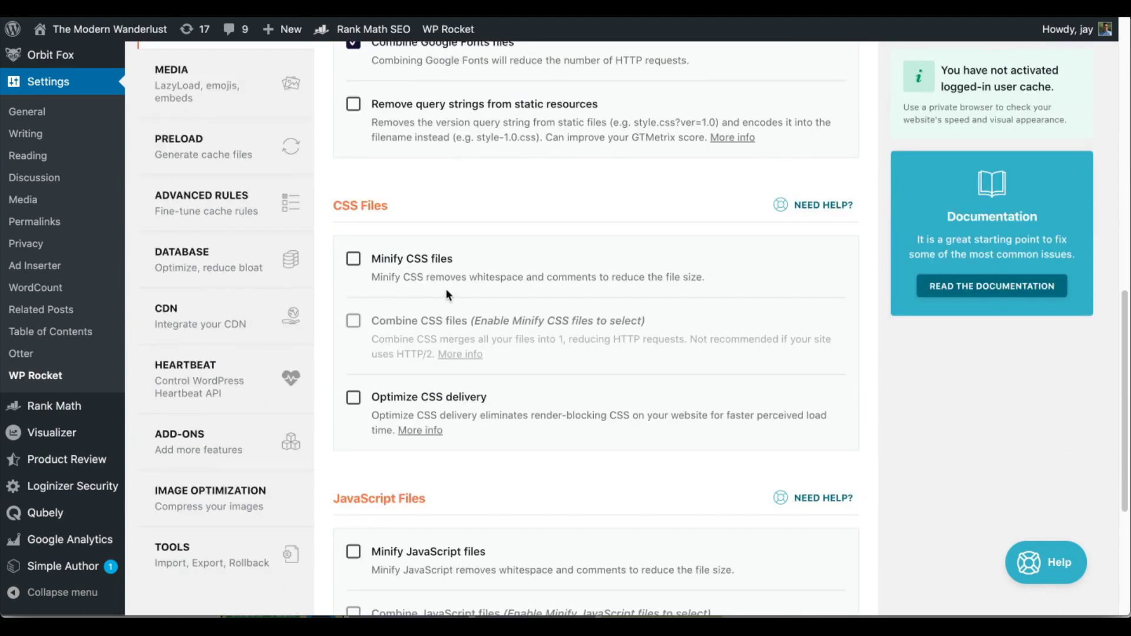
pyautogui.click(354, 259)
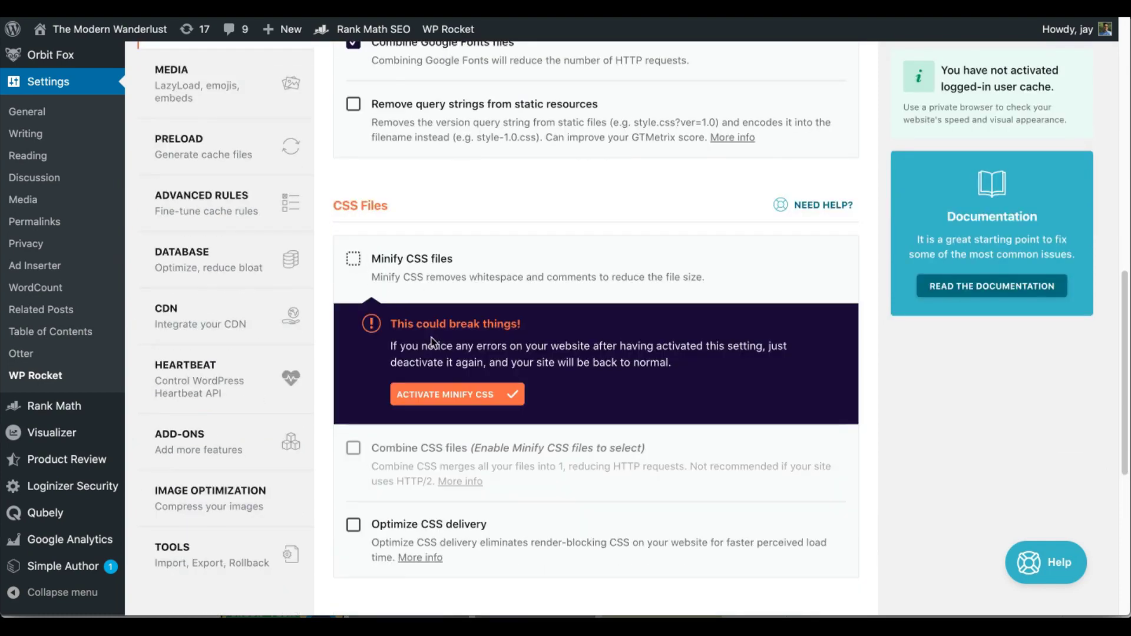
pyautogui.click(460, 399)
pyautogui.scroll(-1, 448, 342)
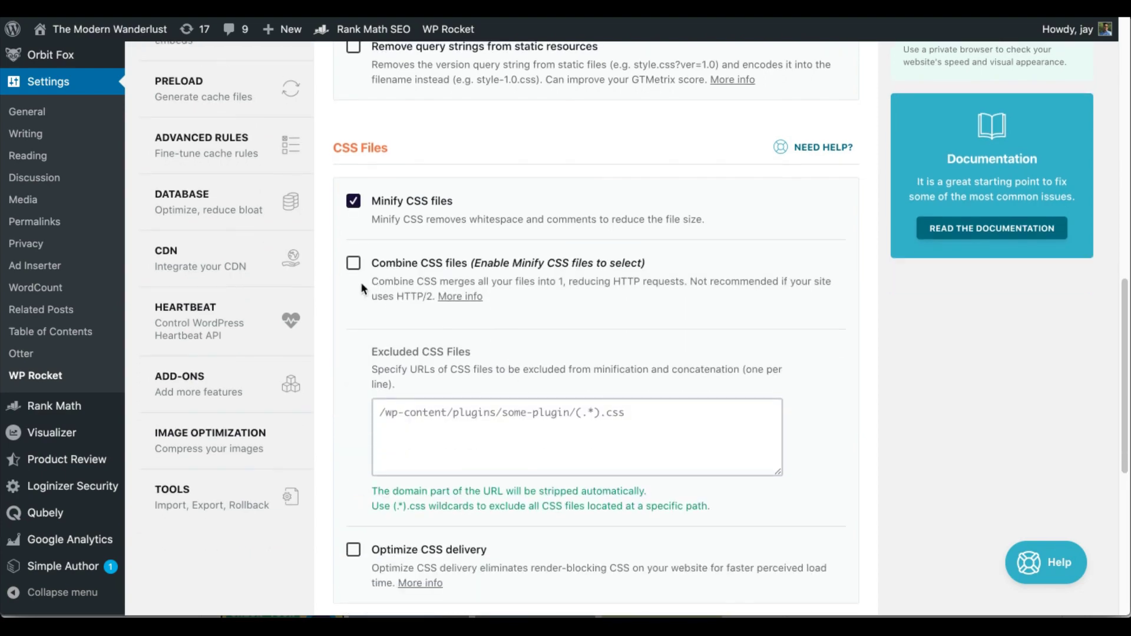
pyautogui.click(355, 262)
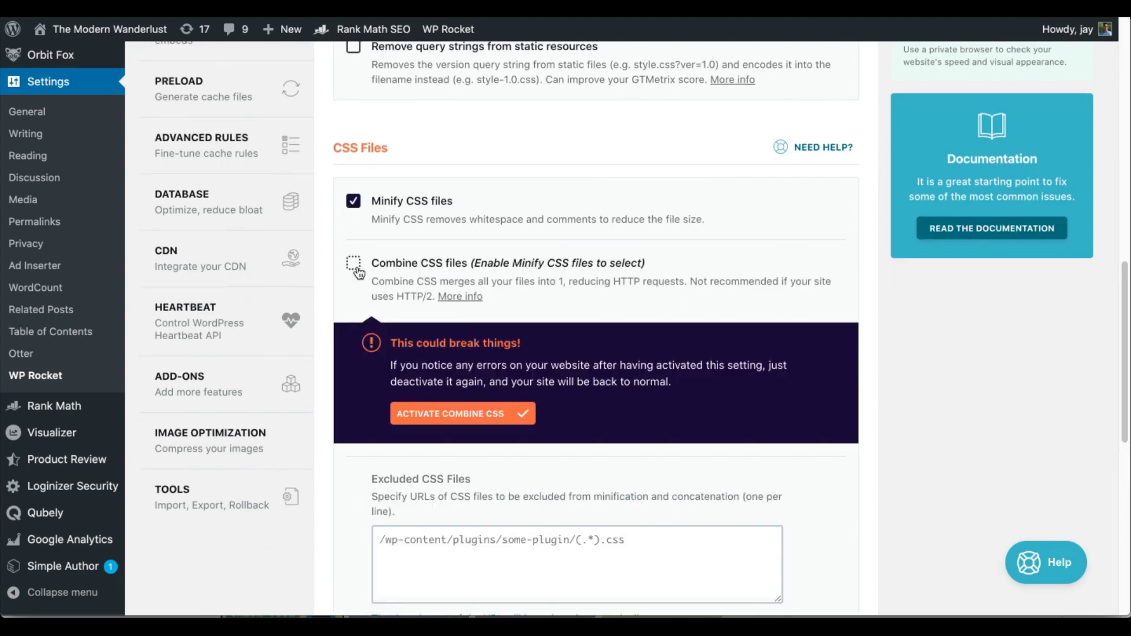
pyautogui.click(459, 414)
pyautogui.scroll(-7, 443, 418)
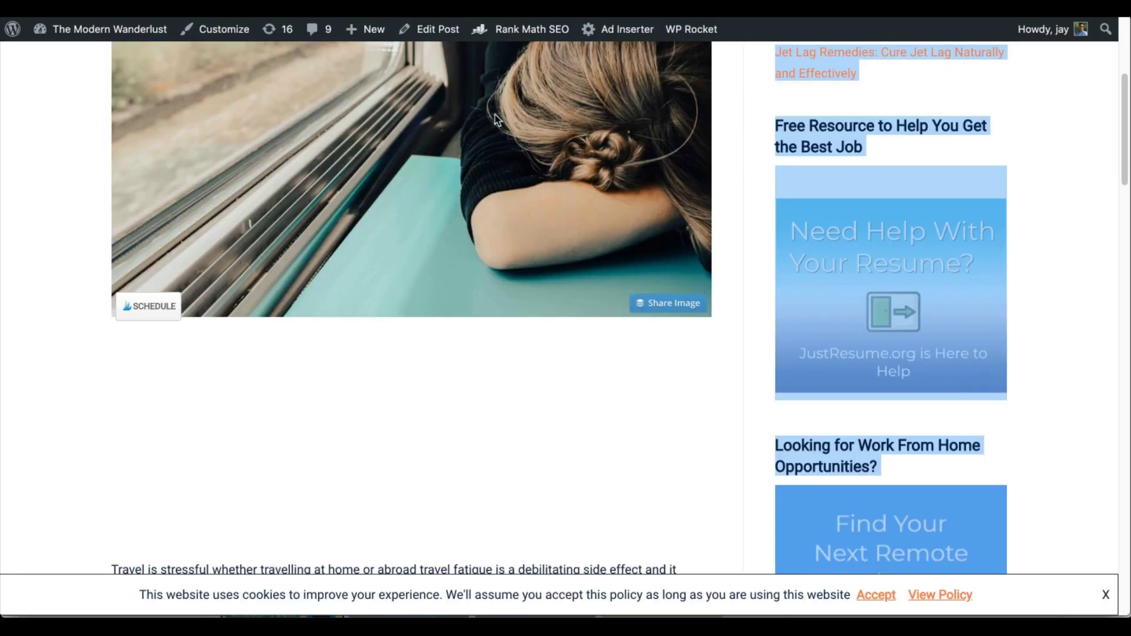
# Clear the whole WP Rocket cache from the admin bar on the live post
pyautogui.scroll(1, 495, 120)
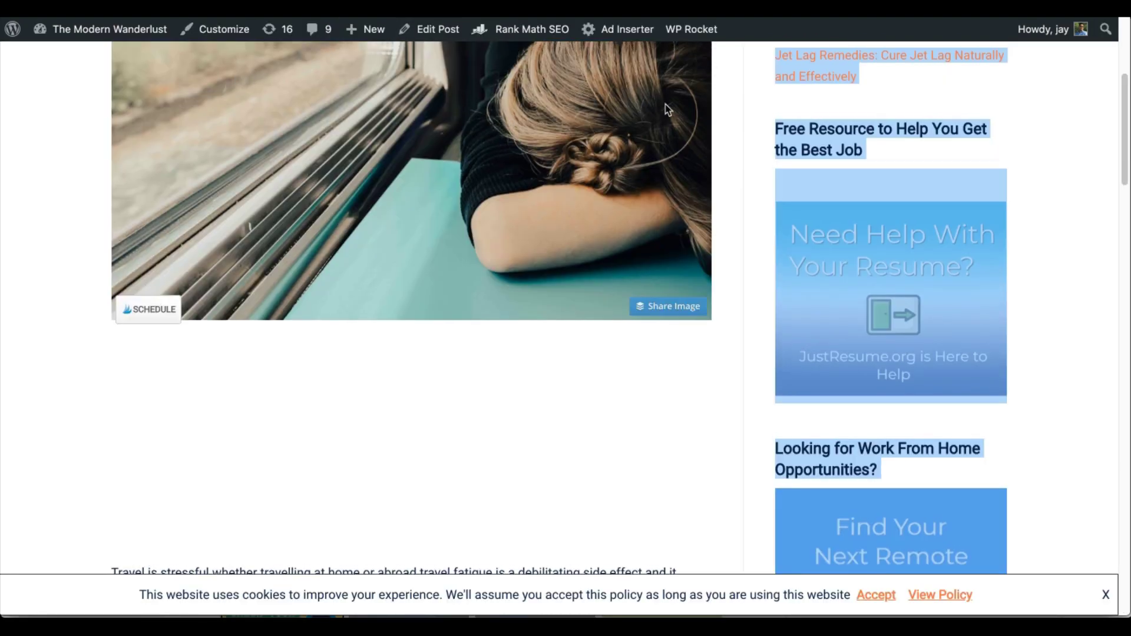
pyautogui.moveTo(682, 40)
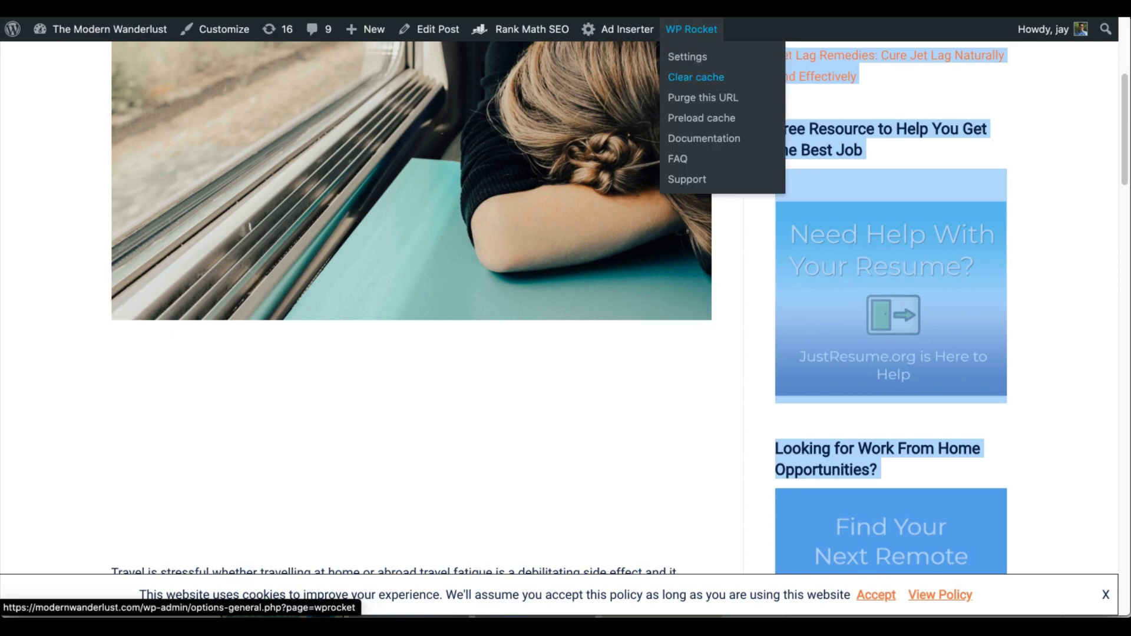
pyautogui.click(686, 77)
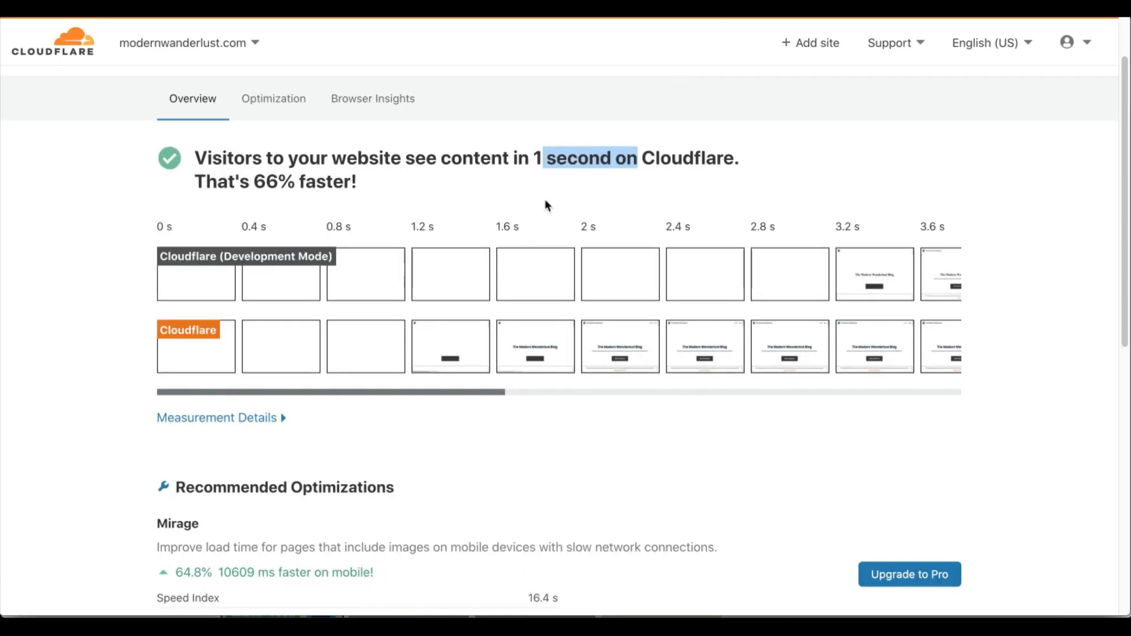
pyautogui.scroll(2, 546, 204)
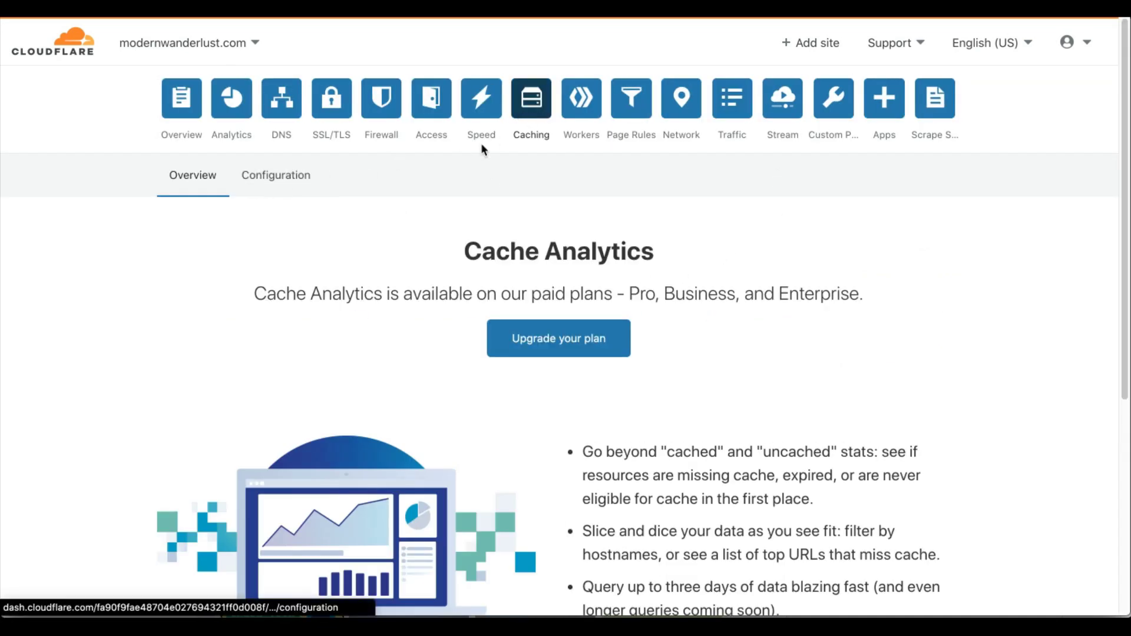
# Purge Everything from Cloudflare's cache for modernwanderlust.com, then reload the blog post
pyautogui.click(837, 371)
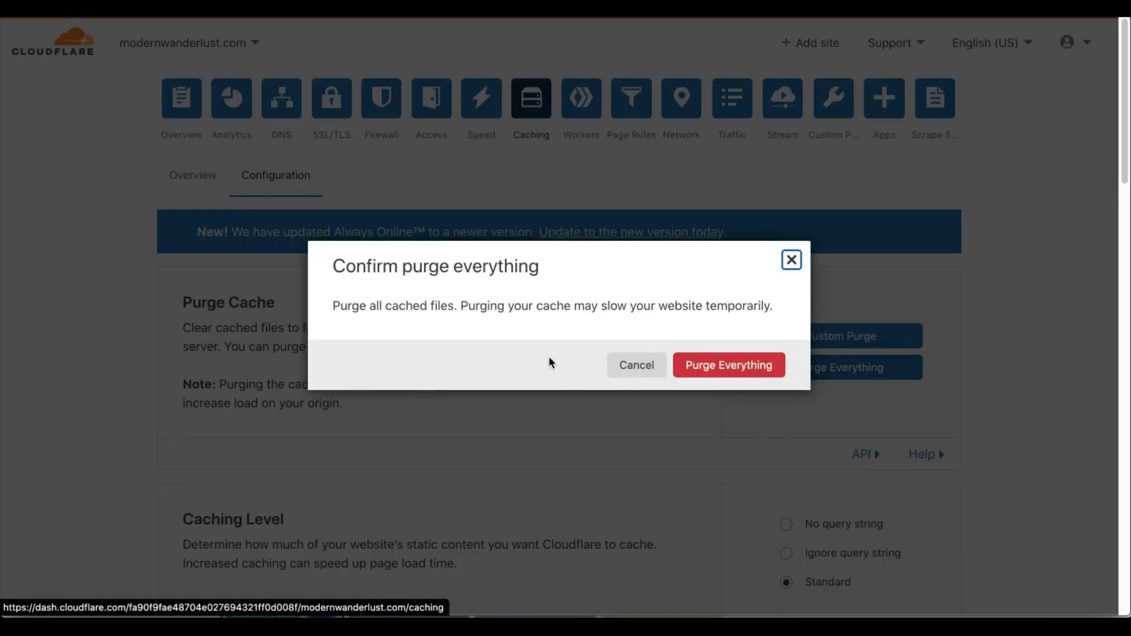
pyautogui.click(696, 365)
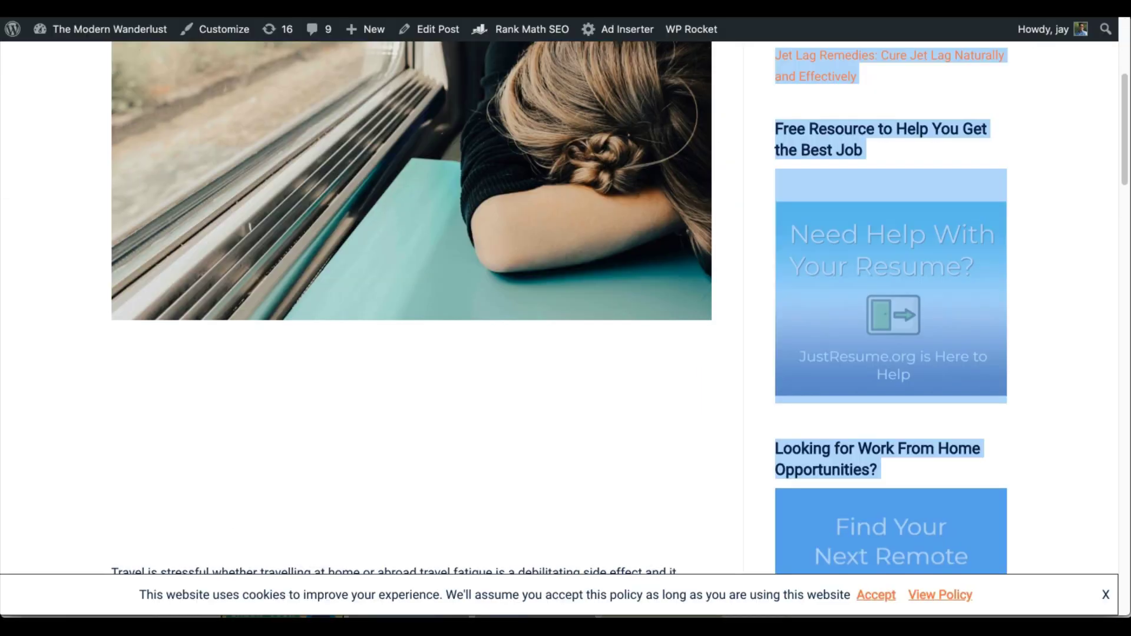
pyautogui.press('F5')
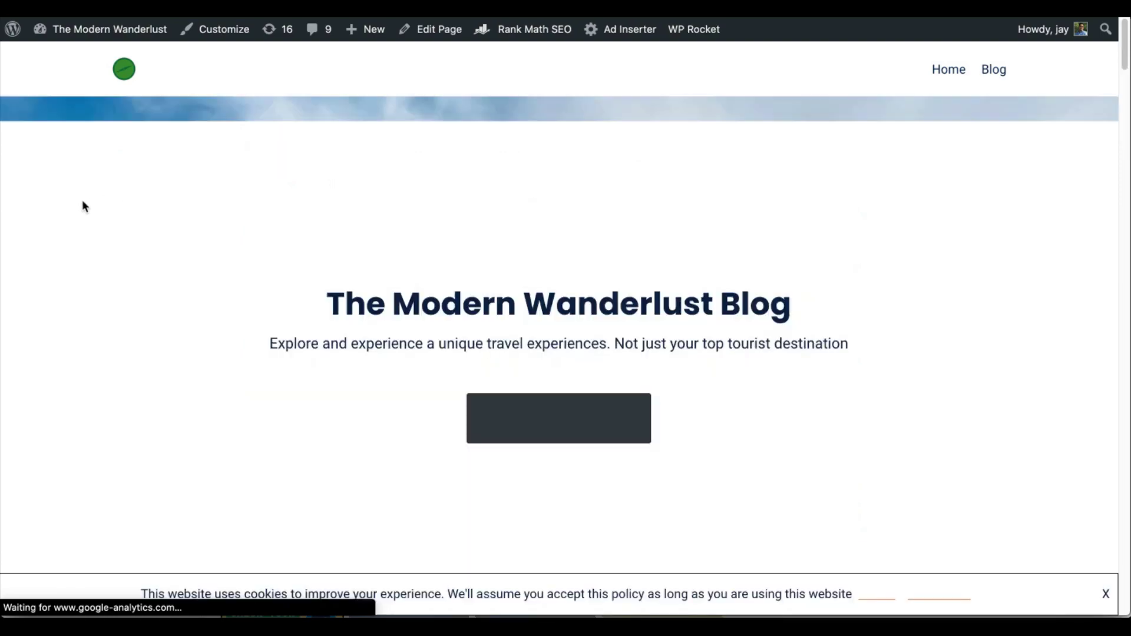
# Scroll the homepage and open the Easy Drive to Oaxaca post
pyautogui.scroll(-15, 81, 210)
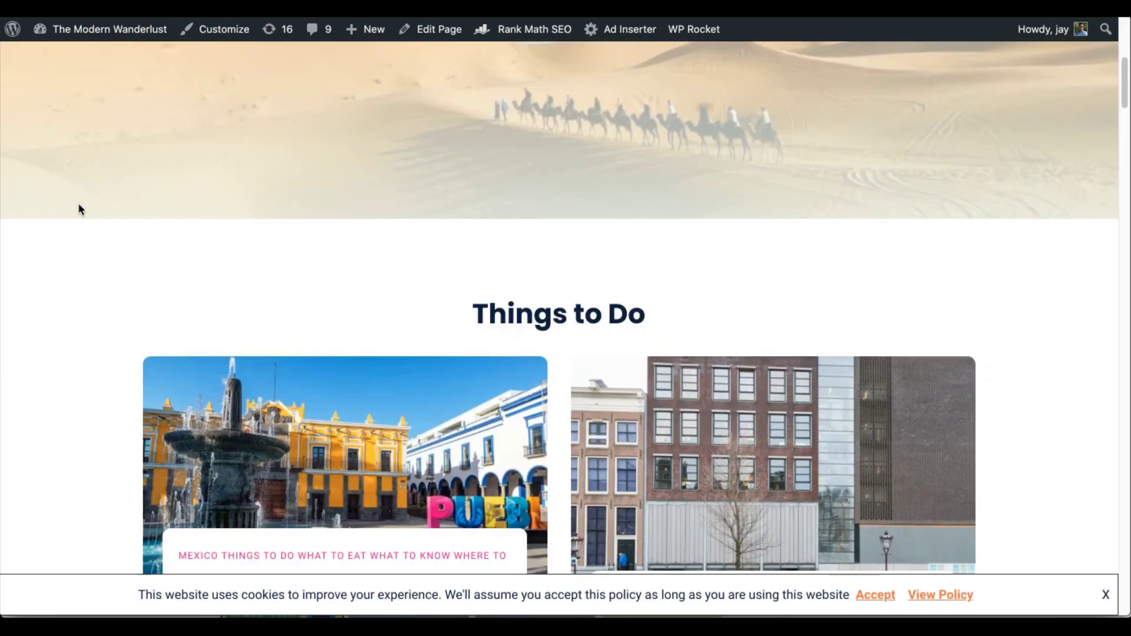
pyautogui.scroll(-20, 81, 210)
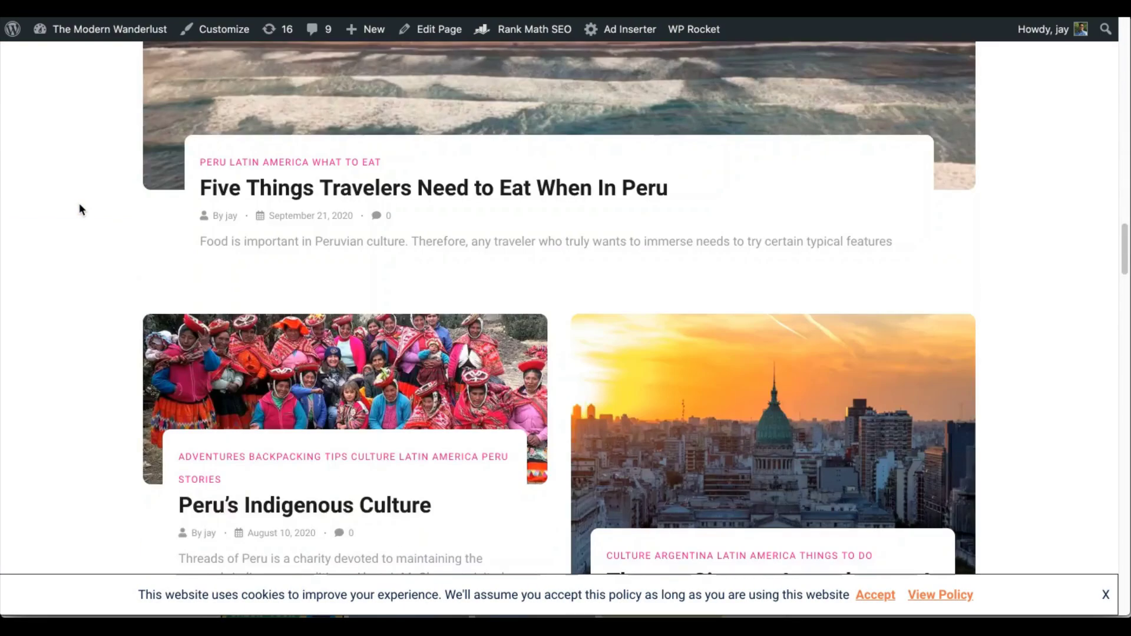
pyautogui.scroll(-10, 79, 202)
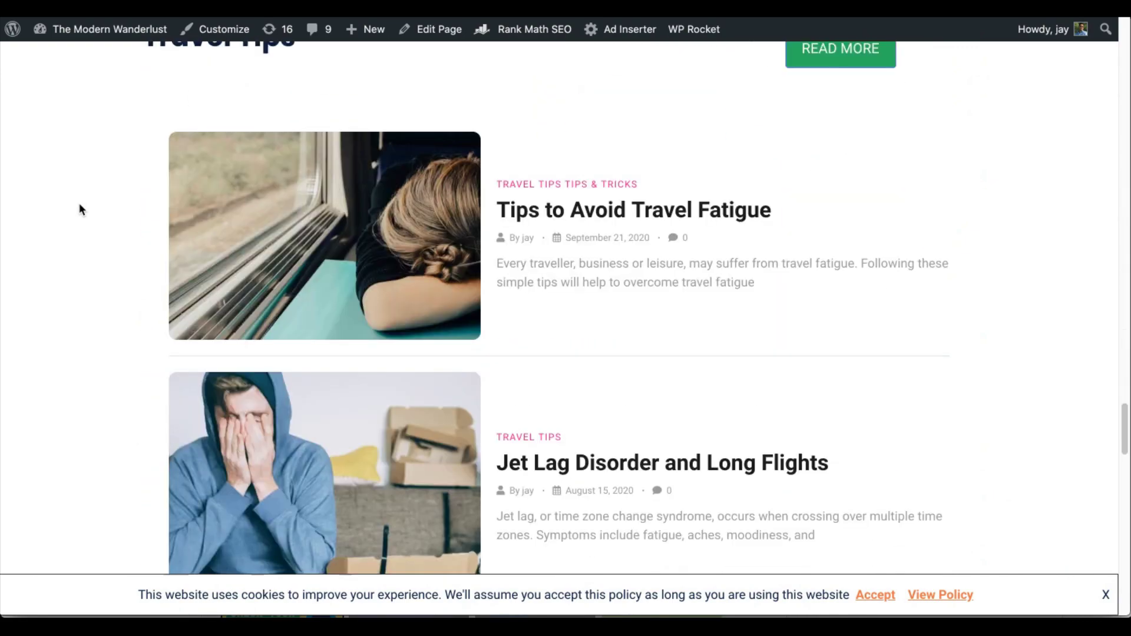
pyautogui.scroll(15, 79, 203)
pyautogui.click(277, 215)
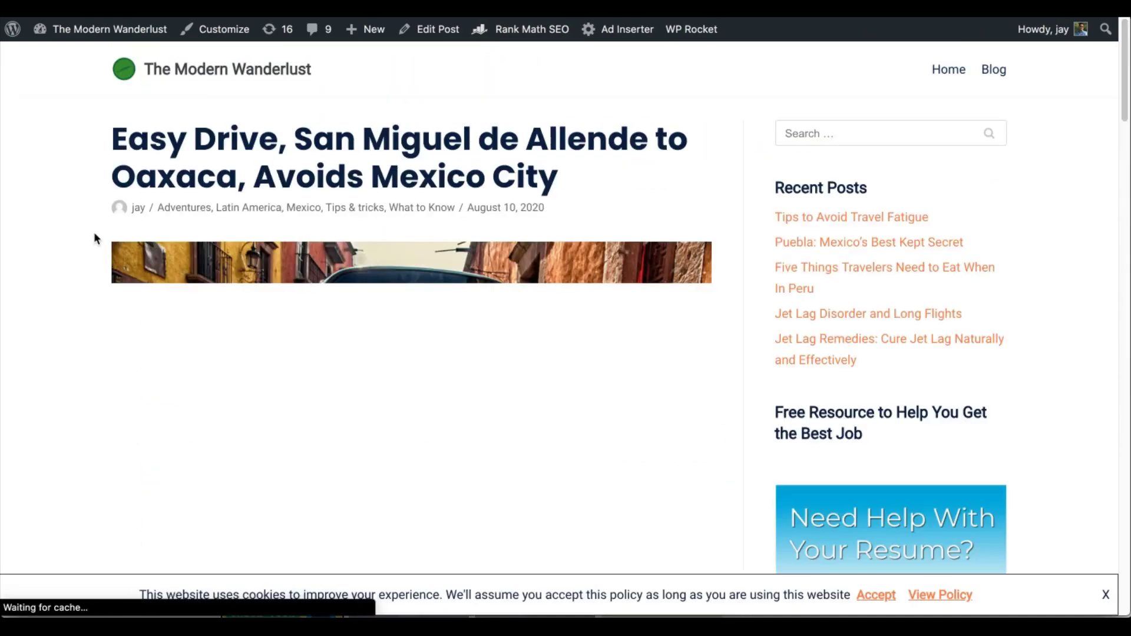
# Read through the Easy Drive to Oaxaca post
pyautogui.scroll(-3, 94, 233)
pyautogui.scroll(-15, 96, 237)
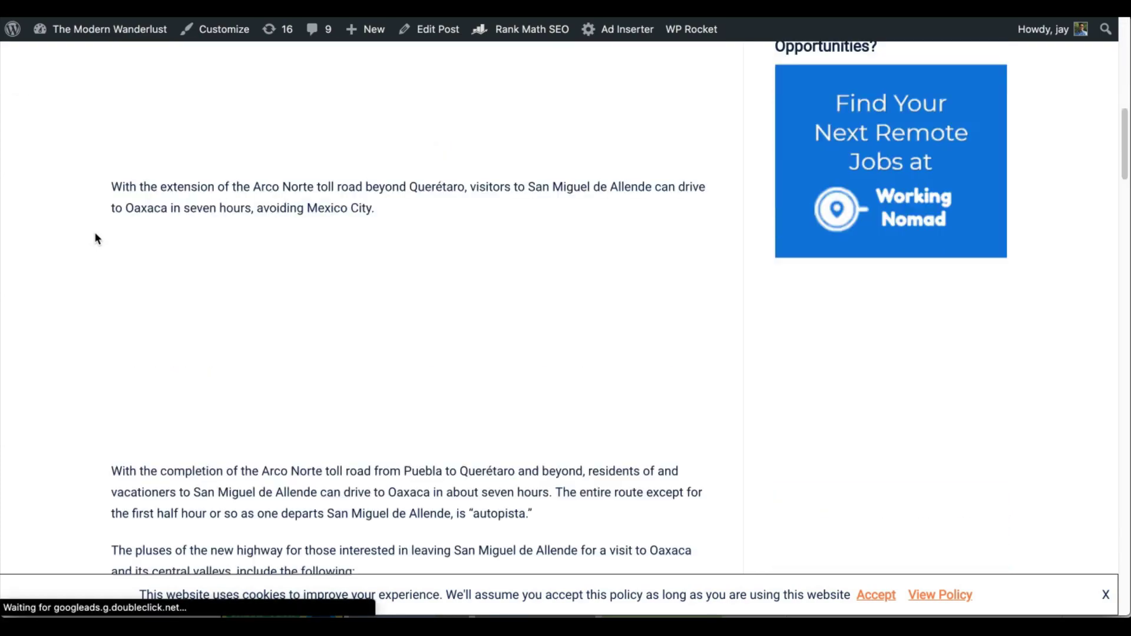
pyautogui.scroll(-15, 97, 238)
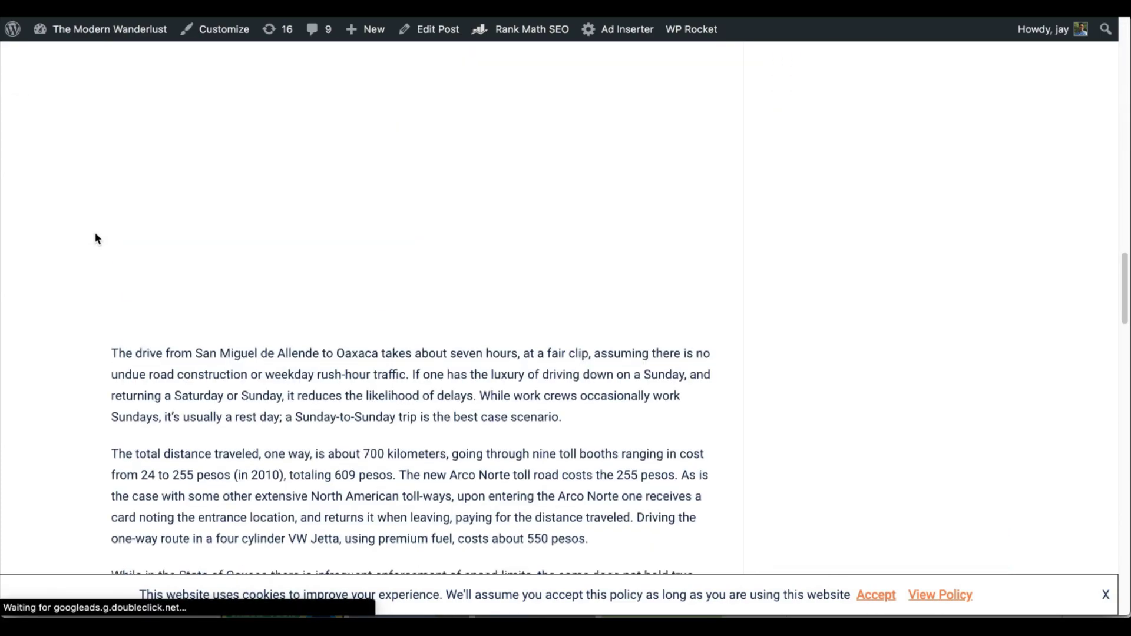
pyautogui.scroll(-4, 94, 231)
pyautogui.scroll(15, 97, 244)
pyautogui.scroll(-3, 68, 136)
pyautogui.scroll(-10, 68, 136)
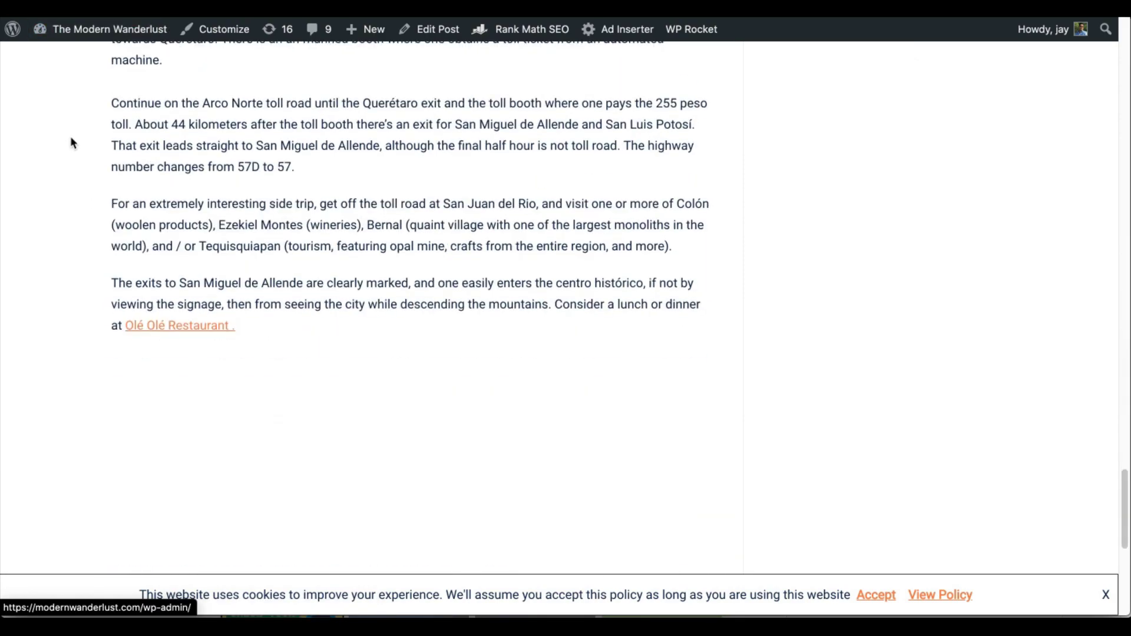
pyautogui.scroll(5, 69, 136)
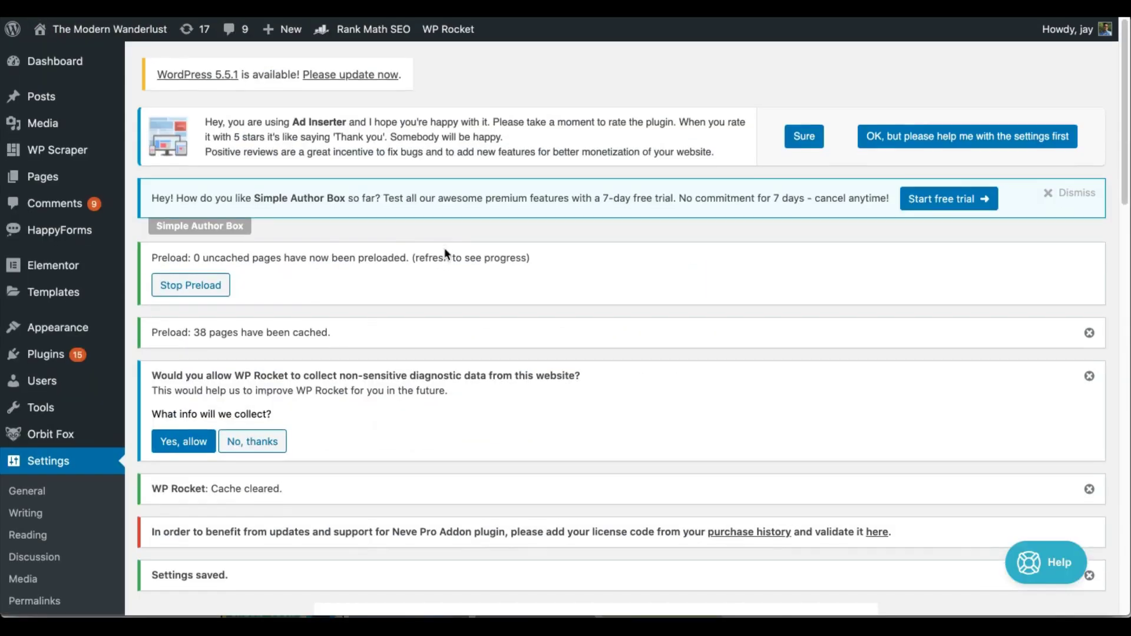
# Enable Optimize CSS delivery in WP Rocket's File Optimization settings
pyautogui.scroll(-10, 445, 254)
pyautogui.scroll(-6, 445, 254)
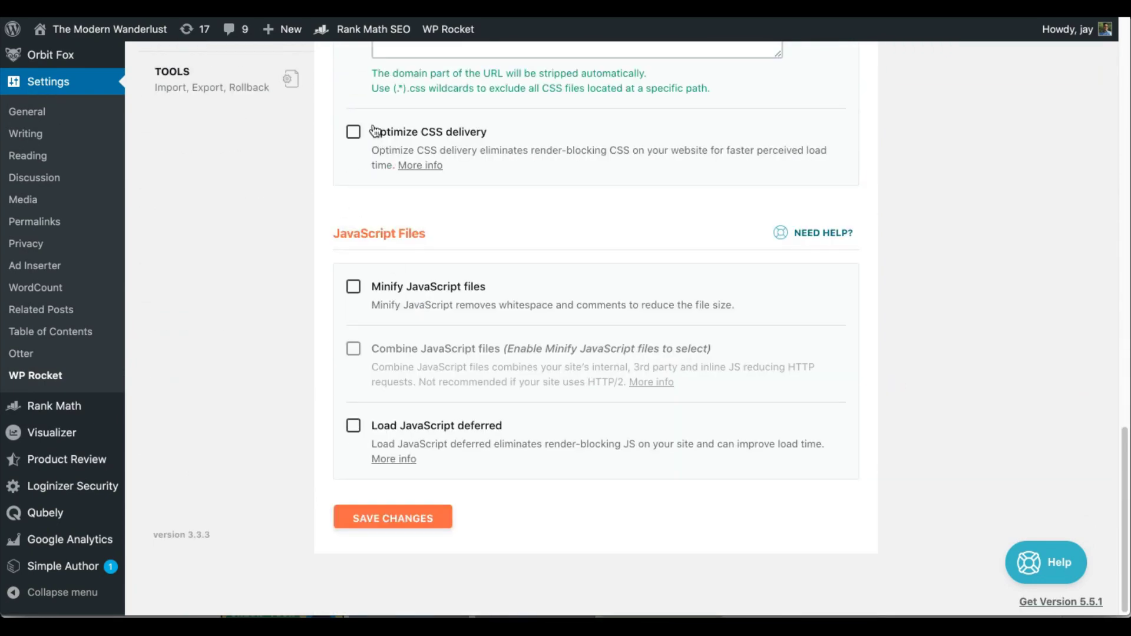
pyautogui.click(353, 132)
pyautogui.scroll(-3, 323, 347)
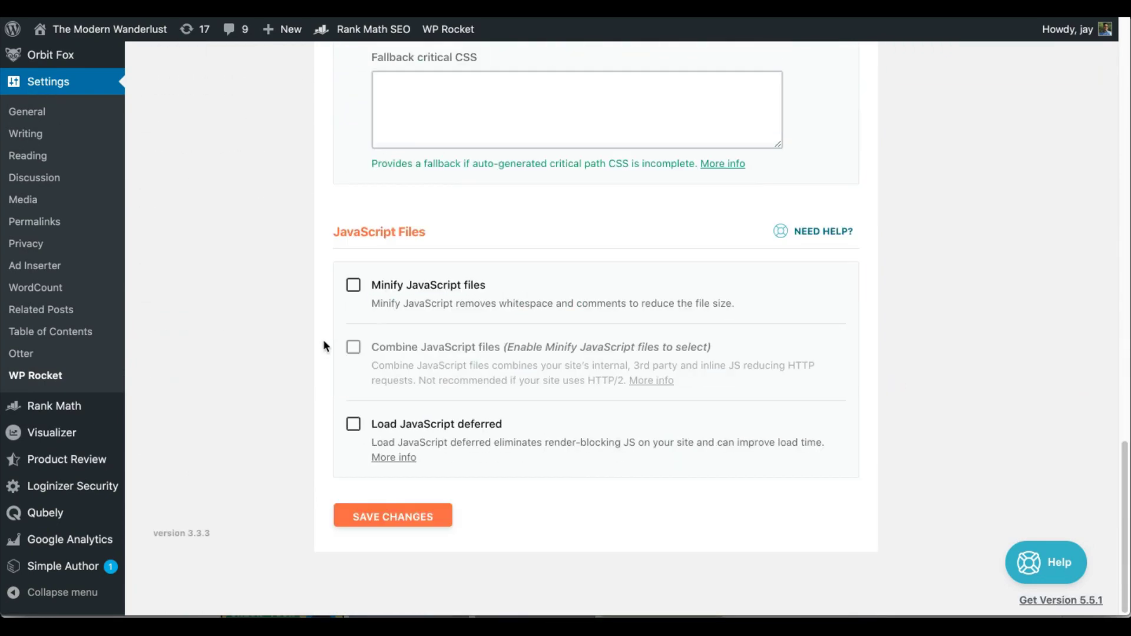
# Activate Minify and Combine JavaScript, turn on Load JavaScript deferred, and save
pyautogui.click(354, 287)
pyautogui.click(432, 295)
pyautogui.scroll(-2, 349, 452)
pyautogui.click(354, 108)
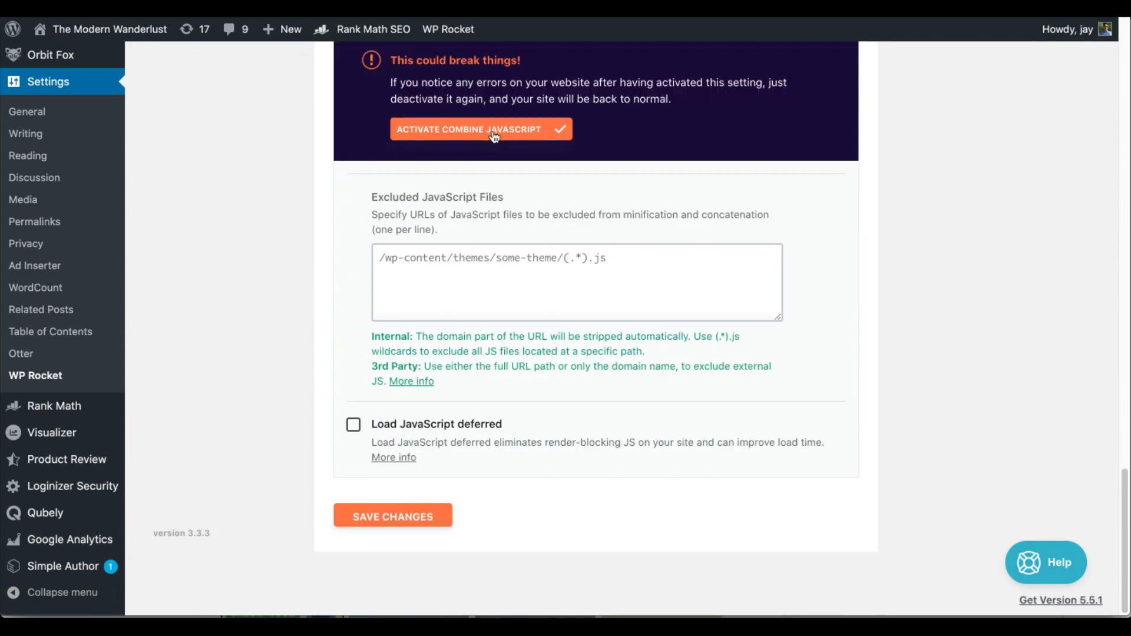
pyautogui.click(471, 128)
pyautogui.click(356, 474)
pyautogui.scroll(-2, 383, 531)
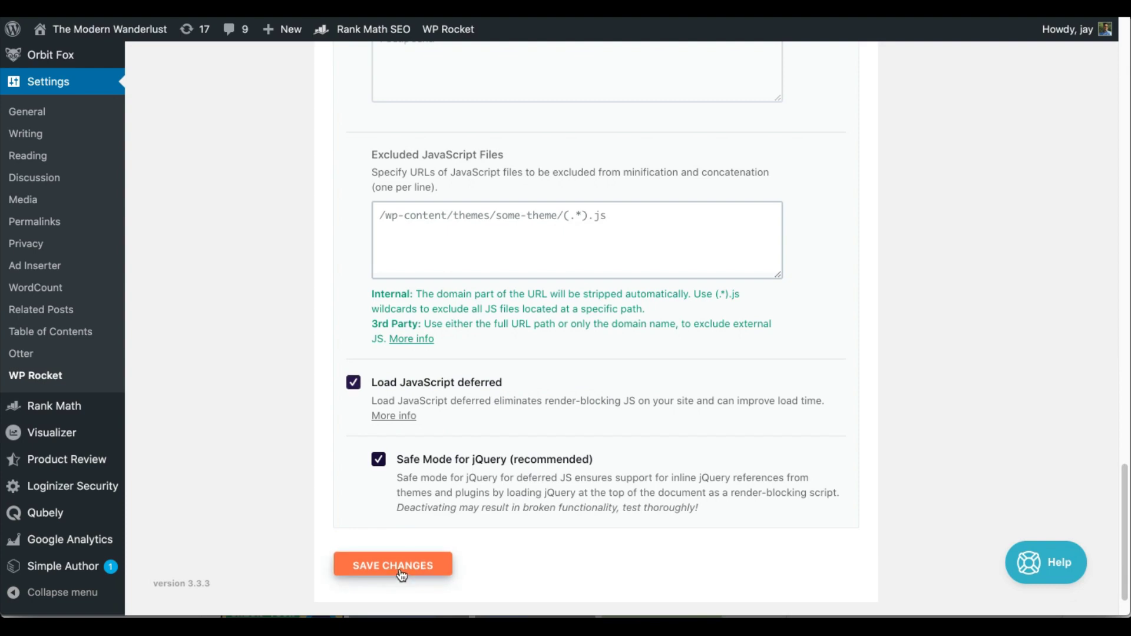
pyautogui.click(402, 572)
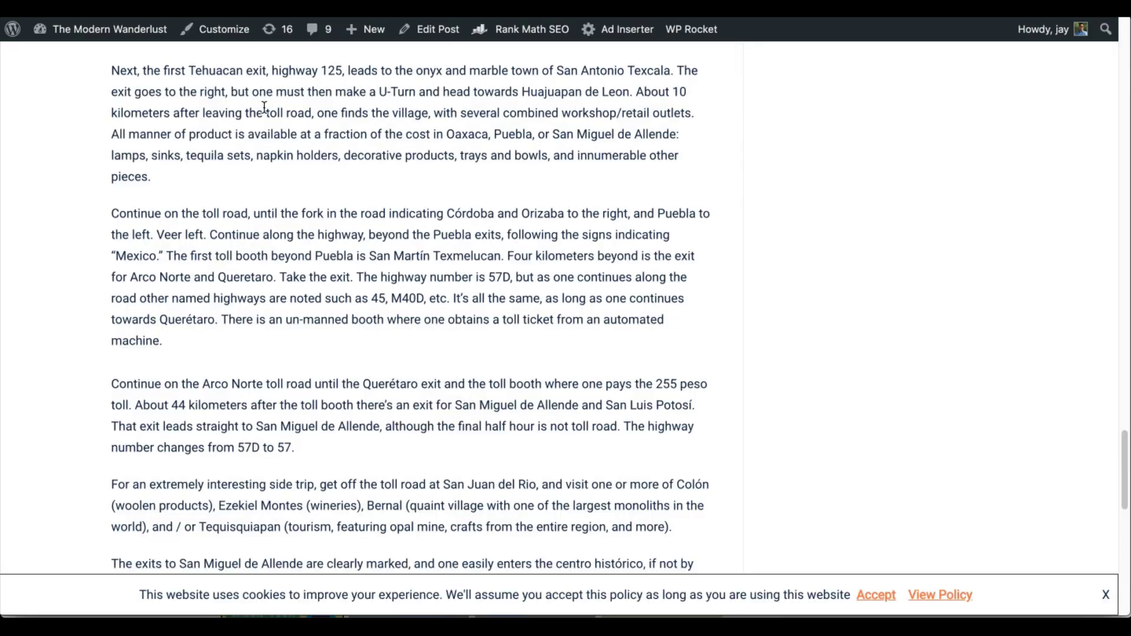
# Use the admin bar's WP Rocket menu to clear the entire cache from the blog post
pyautogui.scroll(2, 265, 109)
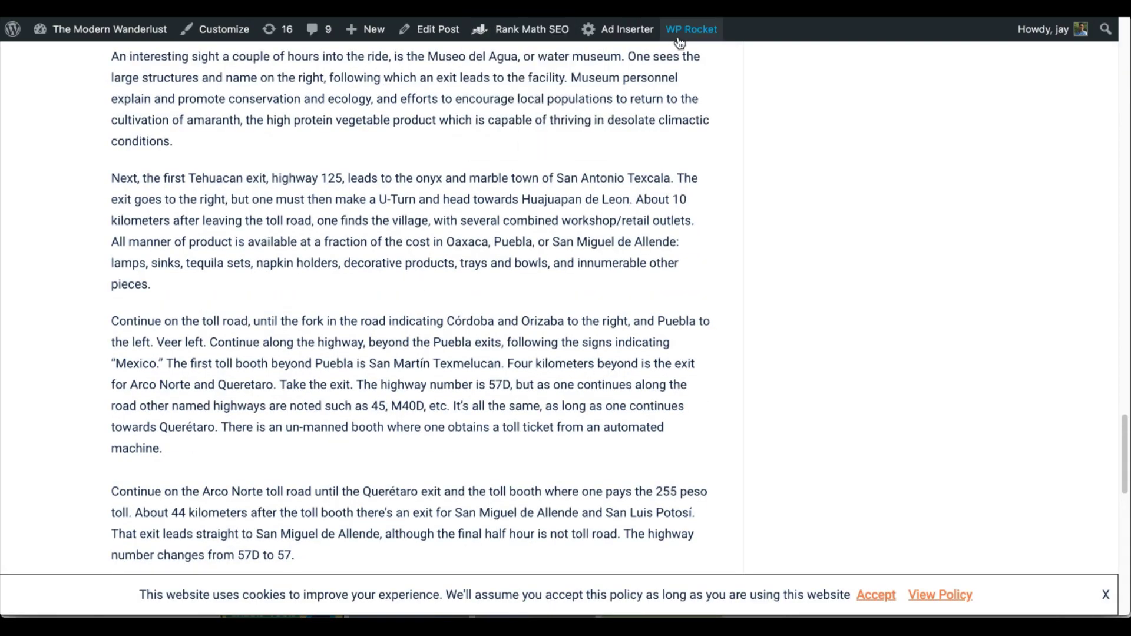
pyautogui.moveTo(686, 31)
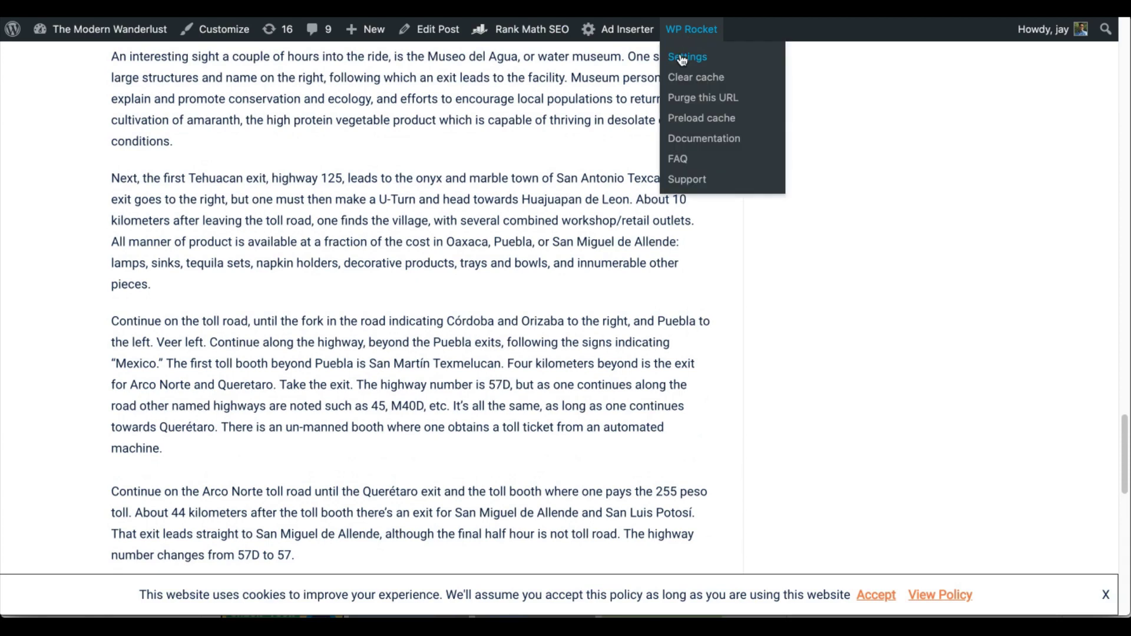
pyautogui.click(693, 87)
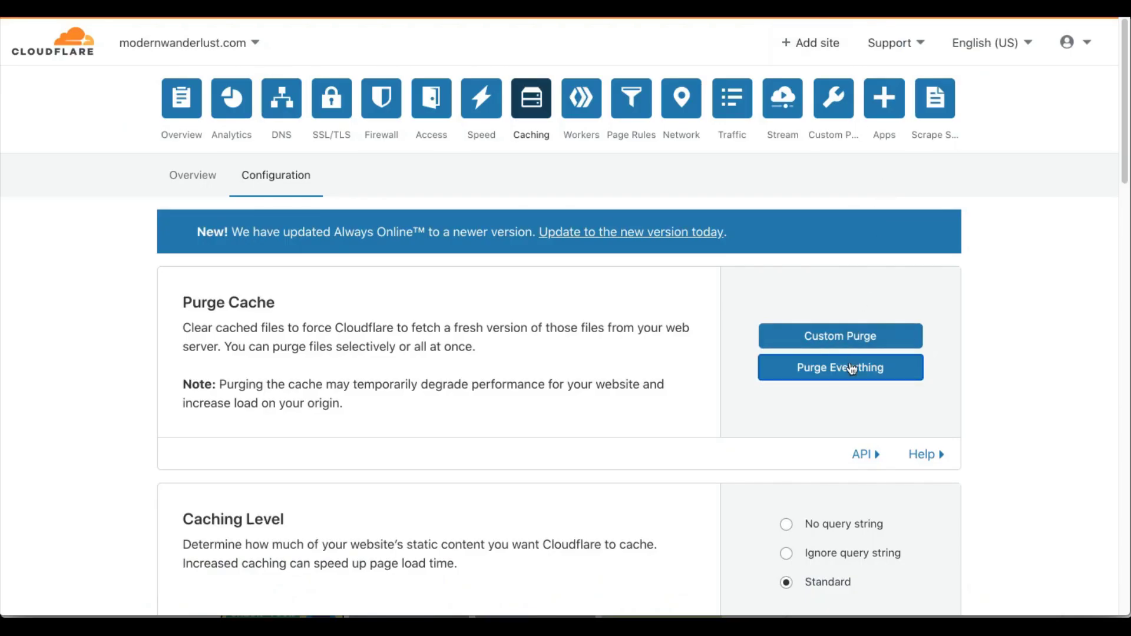
# Purge Everything from modernwanderlust.com's Cloudflare cache and confirm the purge
pyautogui.click(852, 369)
pyautogui.click(733, 366)
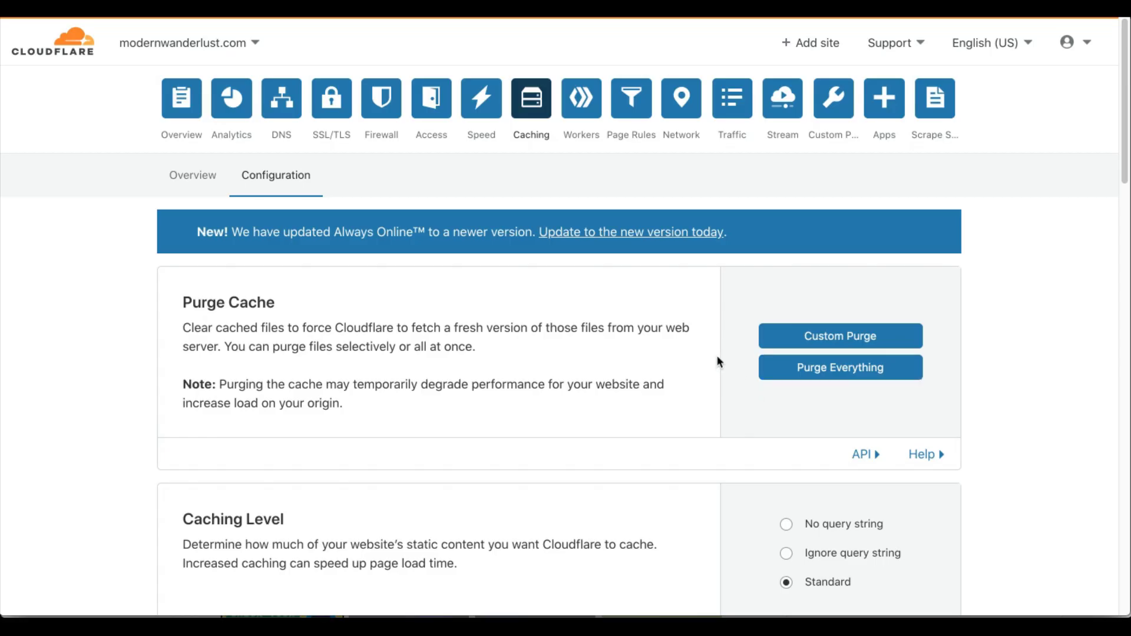
pyautogui.click(763, 368)
pyautogui.click(743, 376)
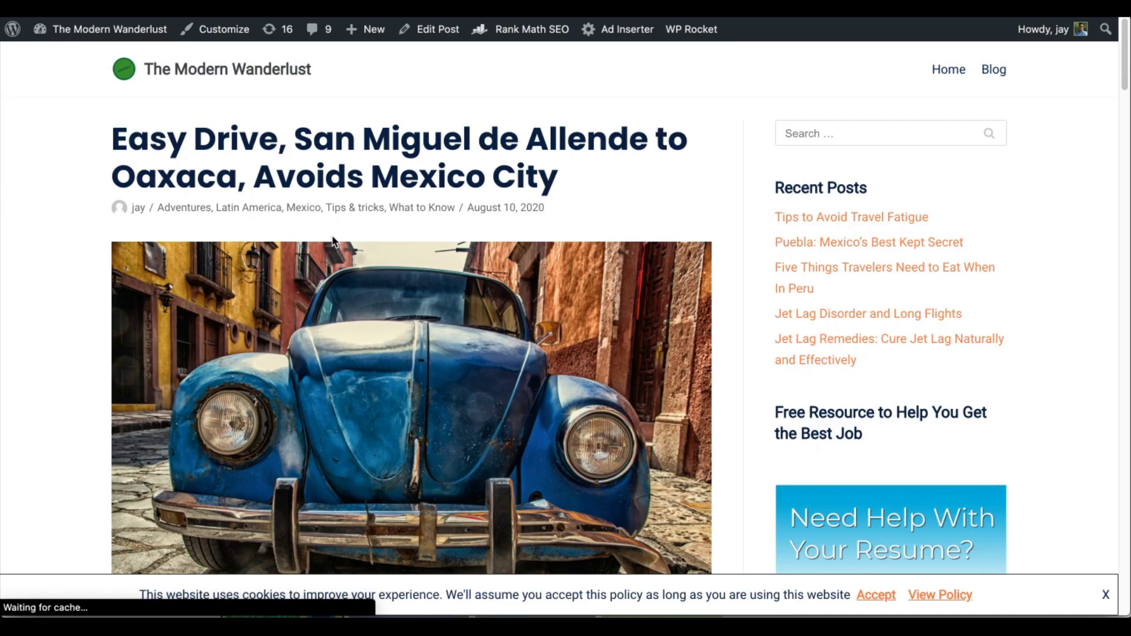
# Scroll the Mexico road-trip post, then return to the home page via the site title
pyautogui.scroll(-3, 97, 245)
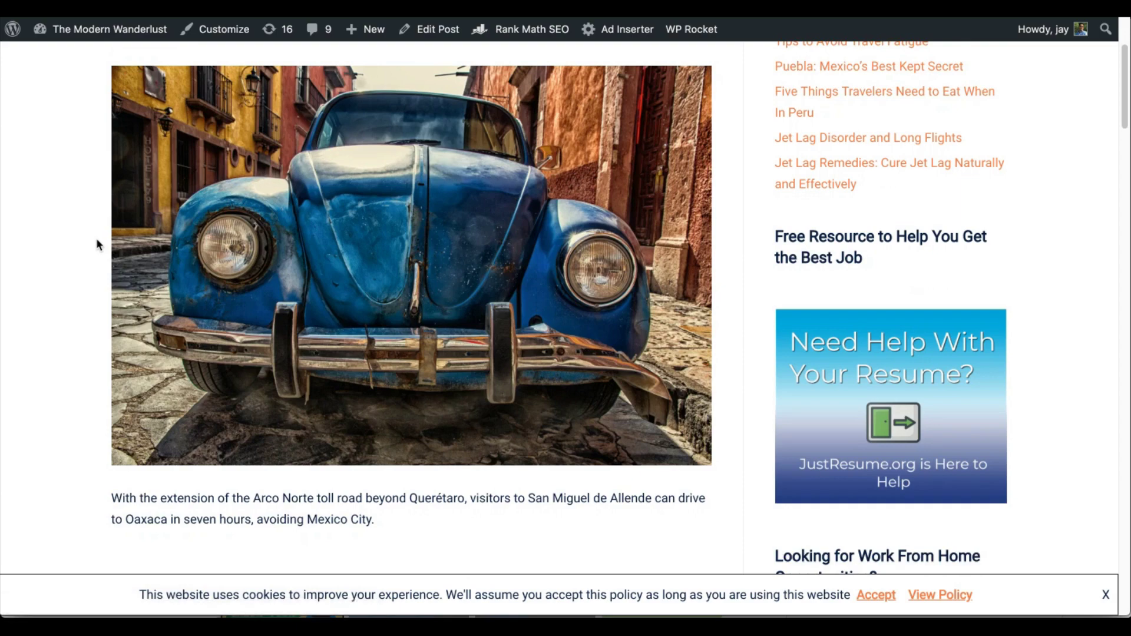
pyautogui.scroll(-1, 94, 248)
pyautogui.scroll(-7, 81, 248)
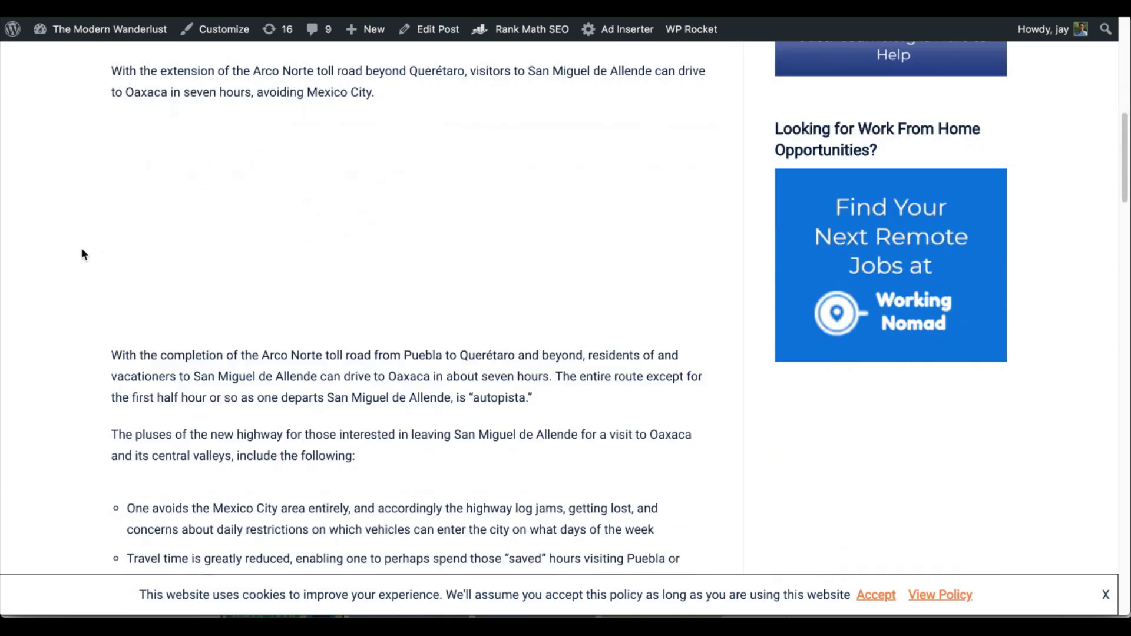
pyautogui.scroll(11, 81, 247)
pyautogui.click(168, 70)
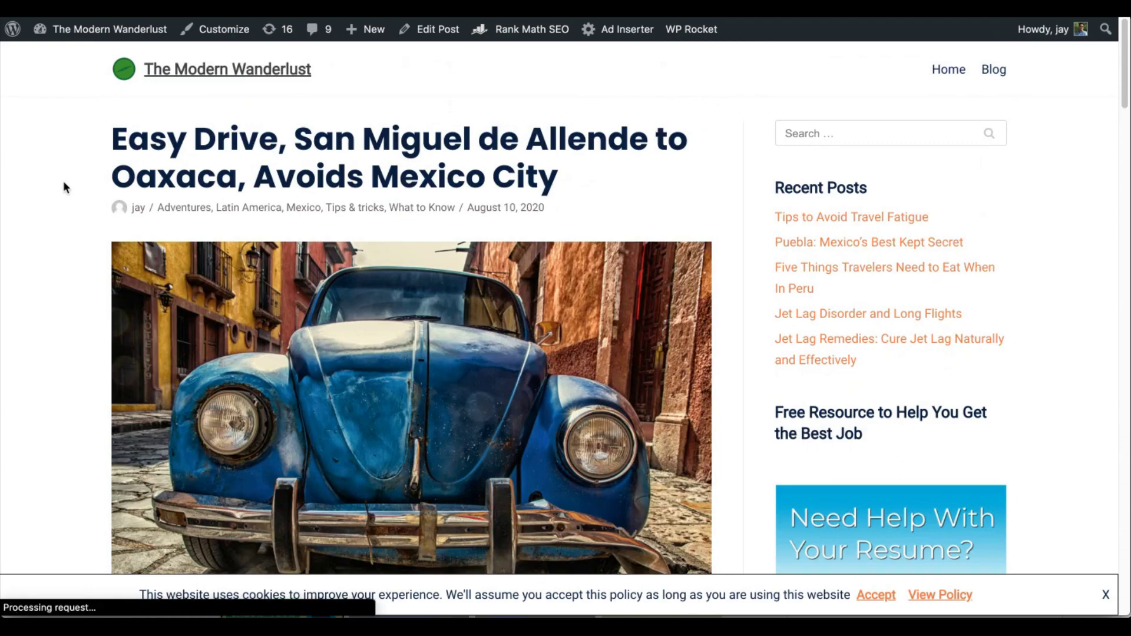
# Open the Anne Frank House ticket reservation post from the home page and scroll through it
pyautogui.scroll(-3, 63, 180)
pyautogui.scroll(-6, 64, 180)
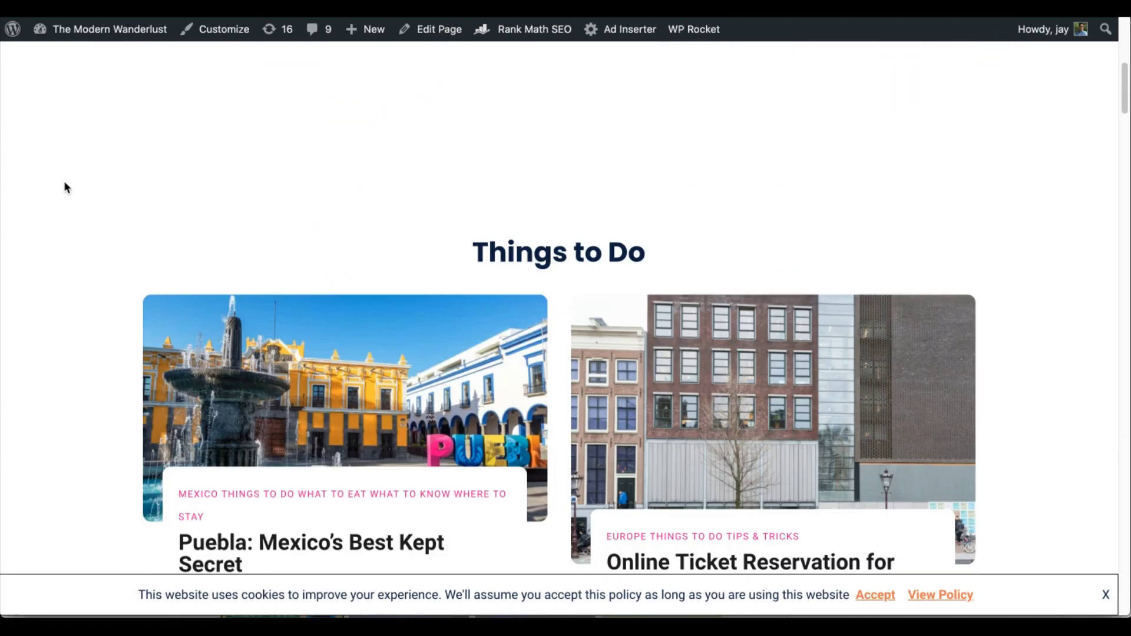
pyautogui.scroll(-4, 693, 289)
pyautogui.click(693, 288)
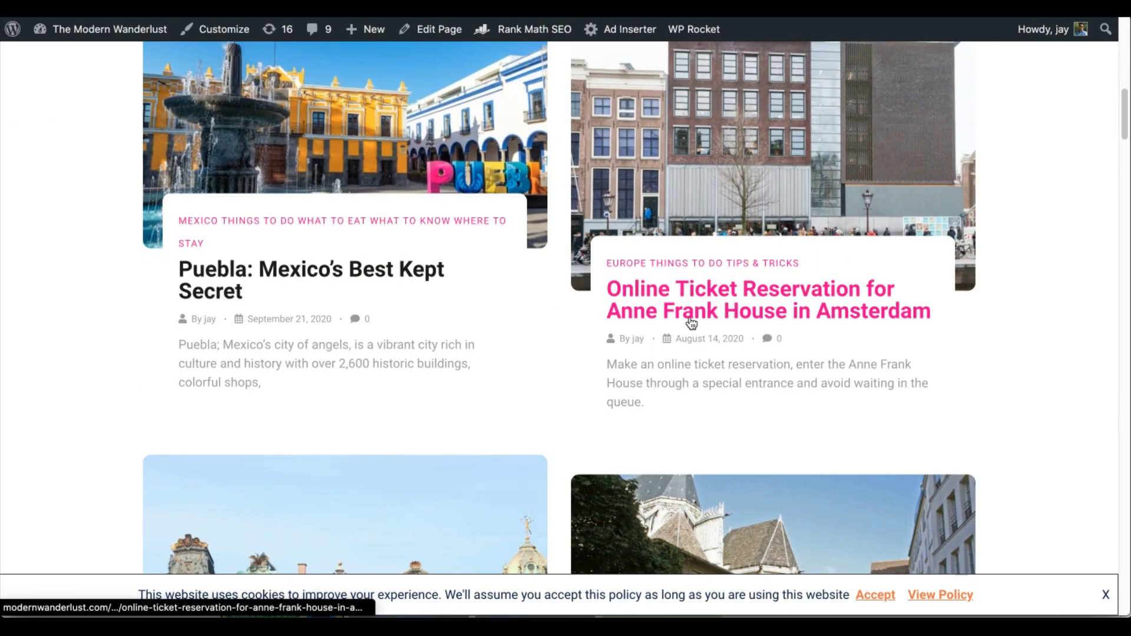
pyautogui.scroll(-20, 128, 347)
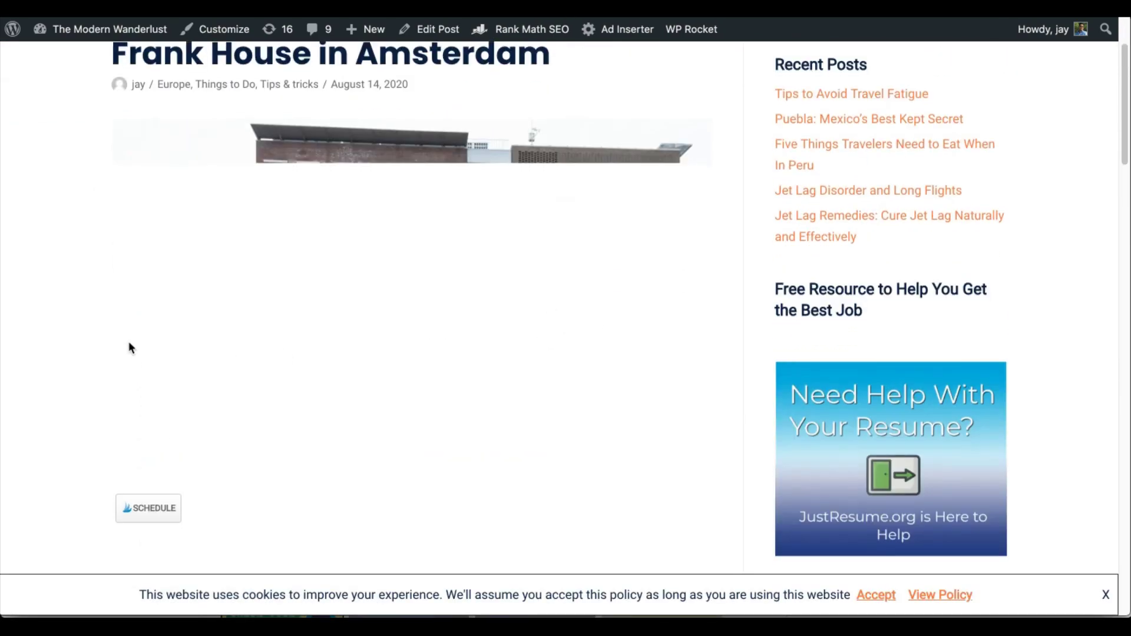
pyautogui.scroll(-15, 128, 348)
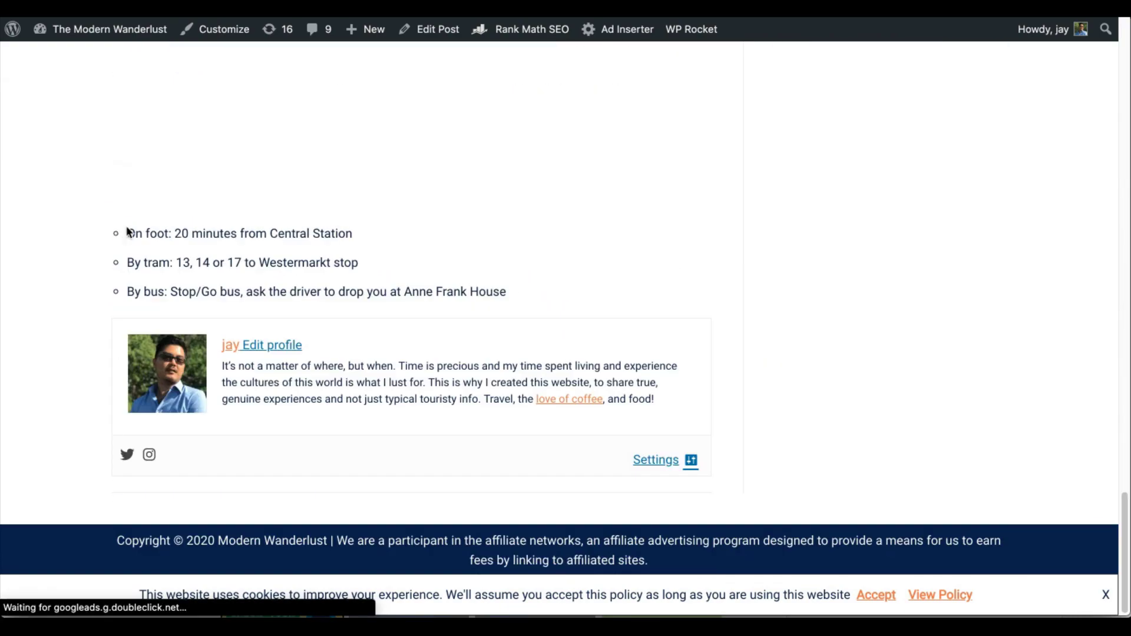
pyautogui.scroll(20, 116, 228)
pyautogui.scroll(10, 68, 199)
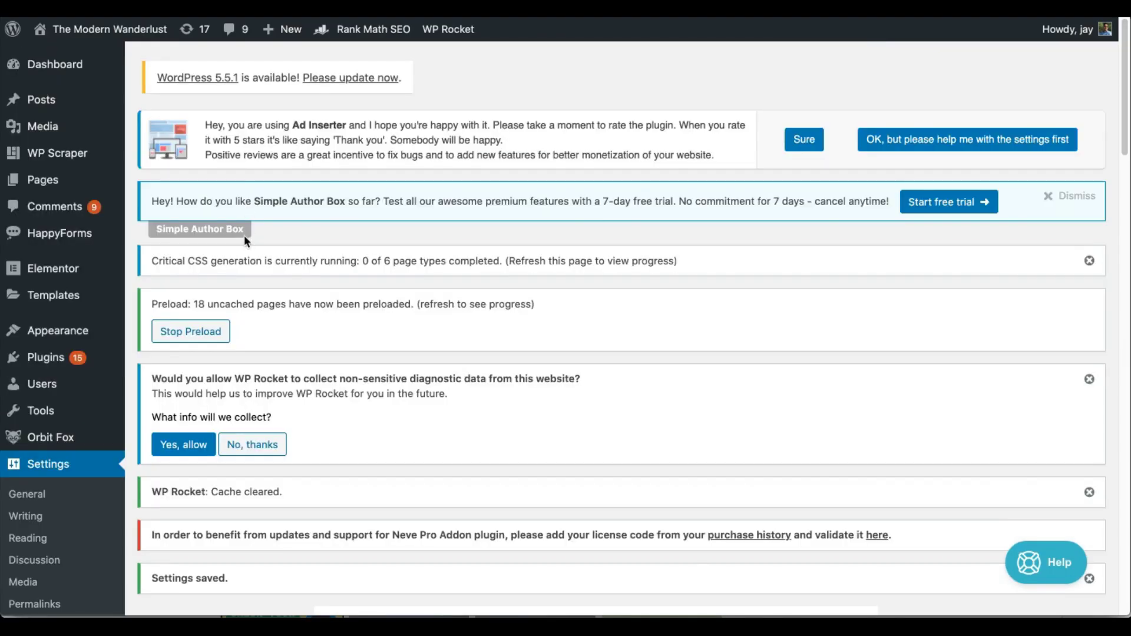
# Enable LazyLoad for images and for iframes and videos, replace YouTube iframes with preview images, and save
pyautogui.scroll(-14, 244, 235)
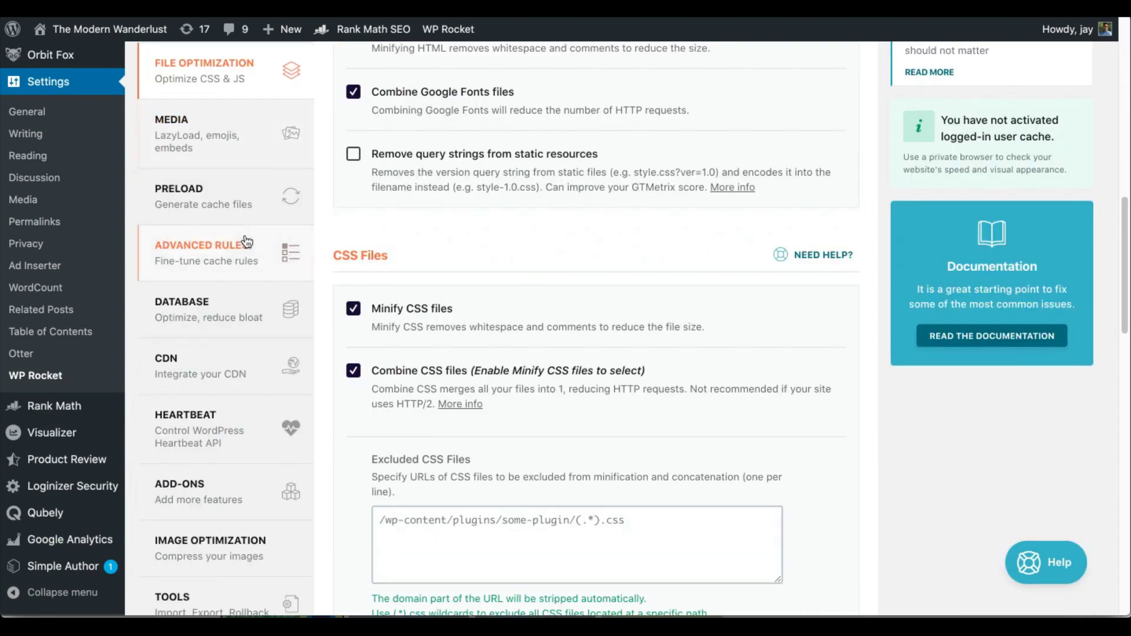
pyautogui.scroll(2, 244, 203)
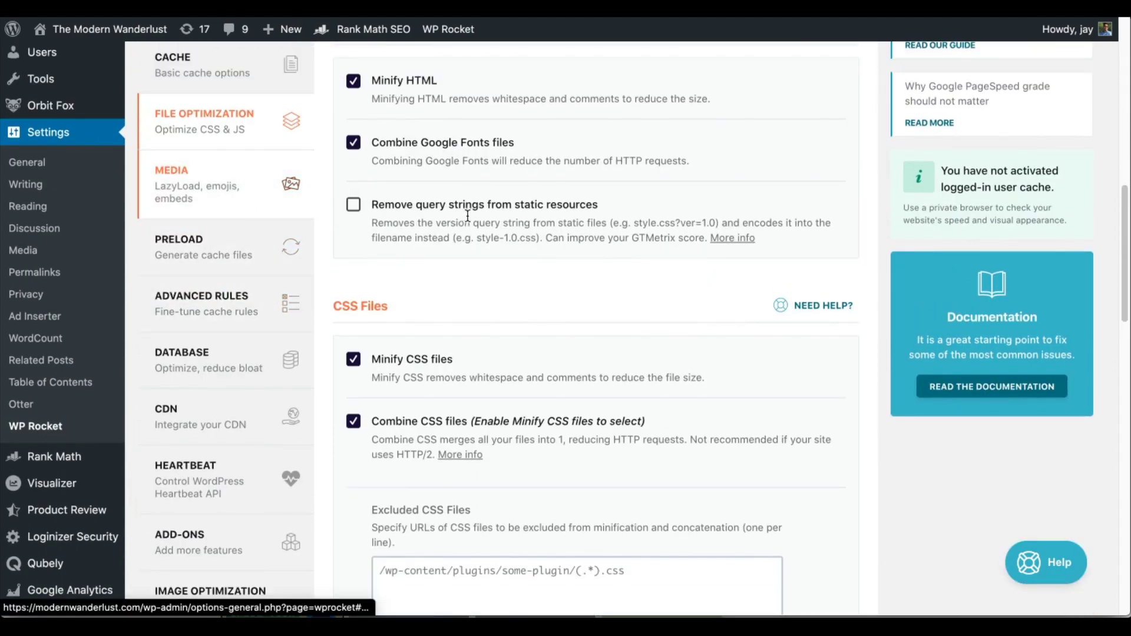
pyautogui.click(355, 278)
pyautogui.scroll(-3, 372, 288)
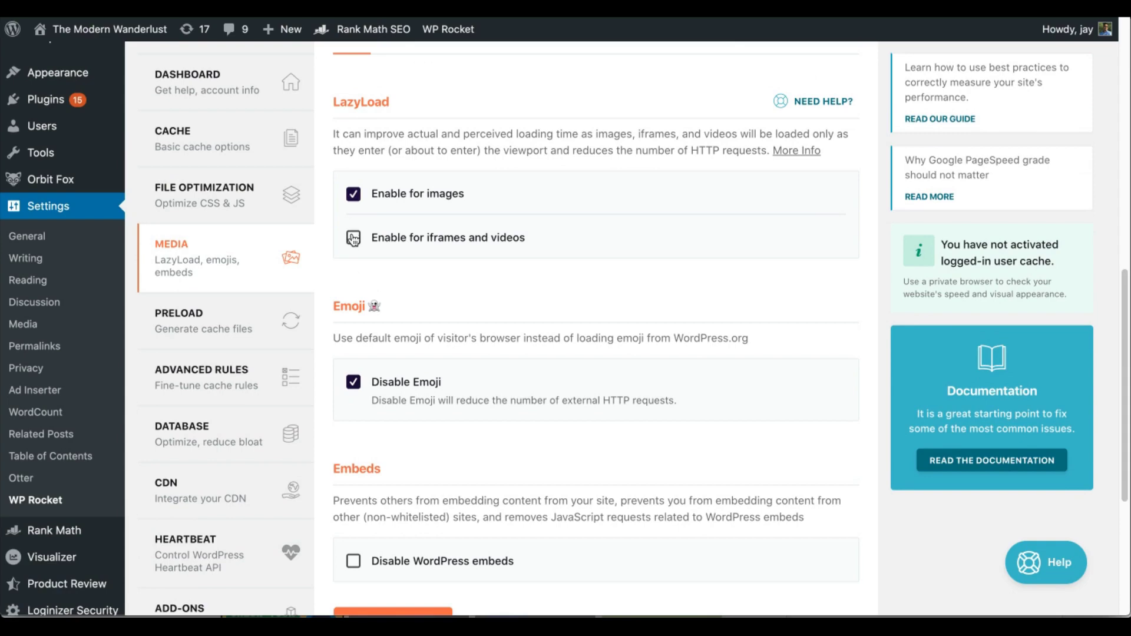
pyautogui.click(353, 238)
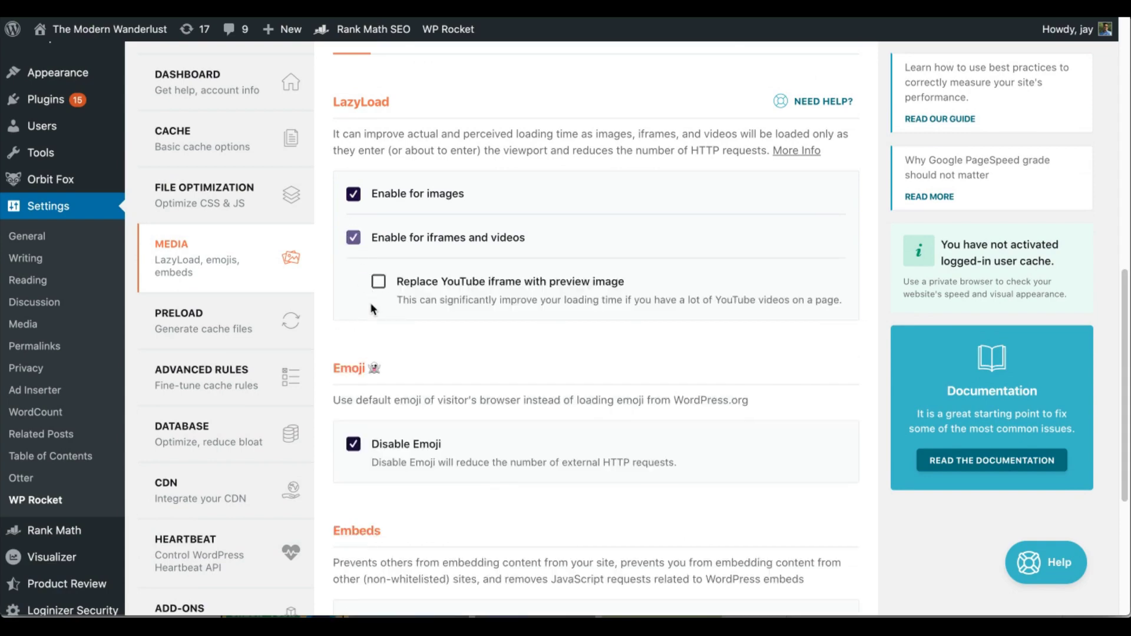
pyautogui.click(379, 281)
pyautogui.scroll(-4, 363, 375)
pyautogui.scroll(5, 366, 372)
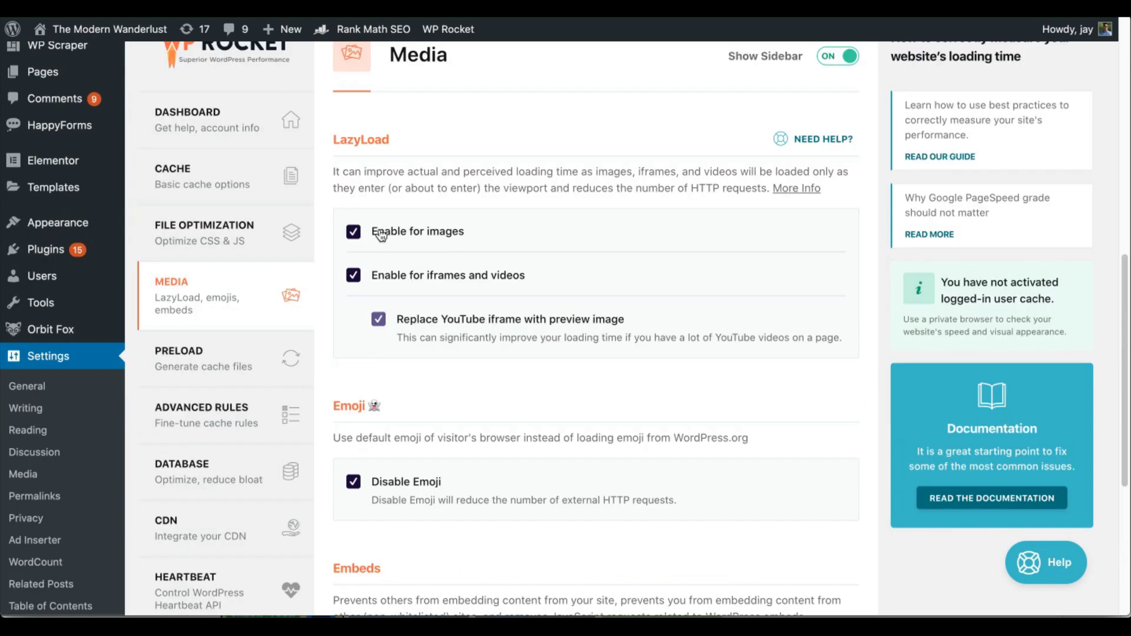
pyautogui.scroll(-5, 415, 323)
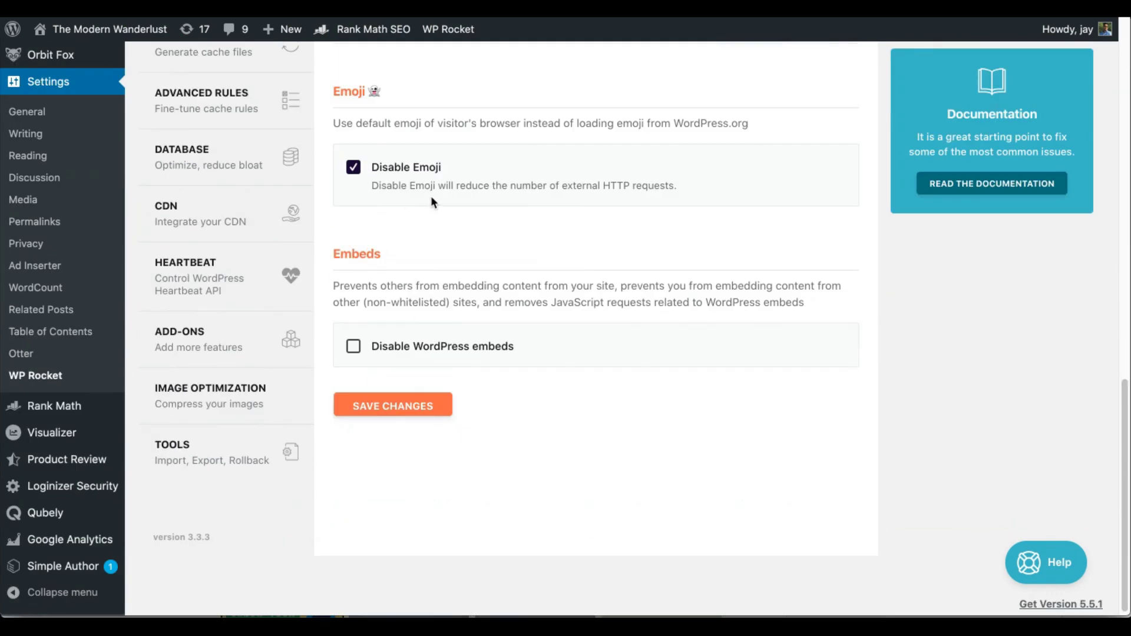
pyautogui.click(396, 407)
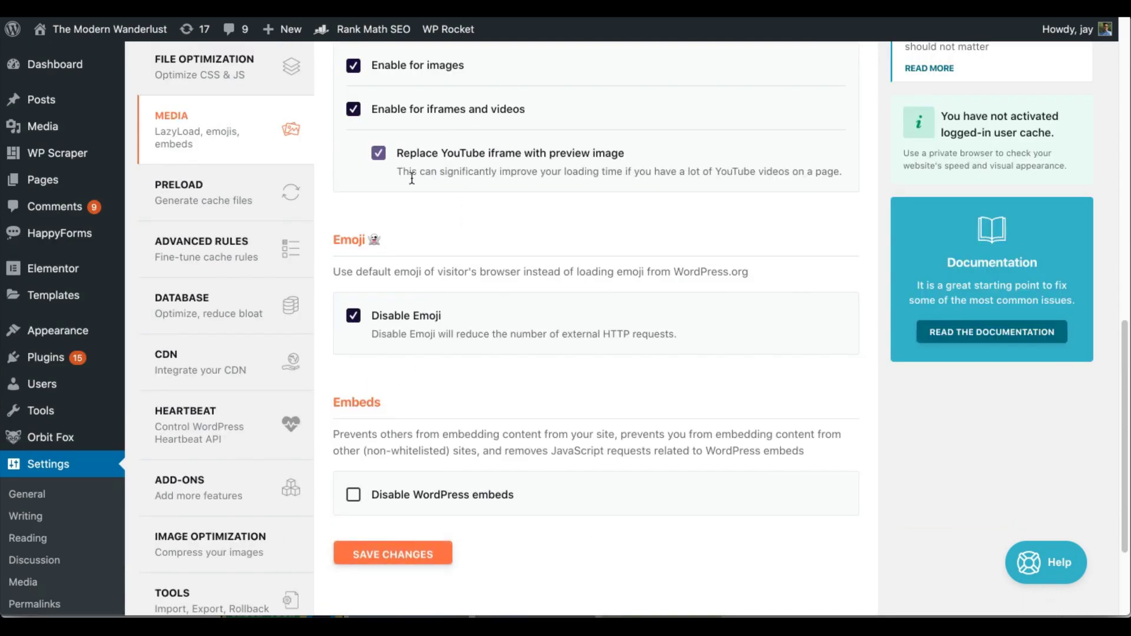
pyautogui.click(409, 555)
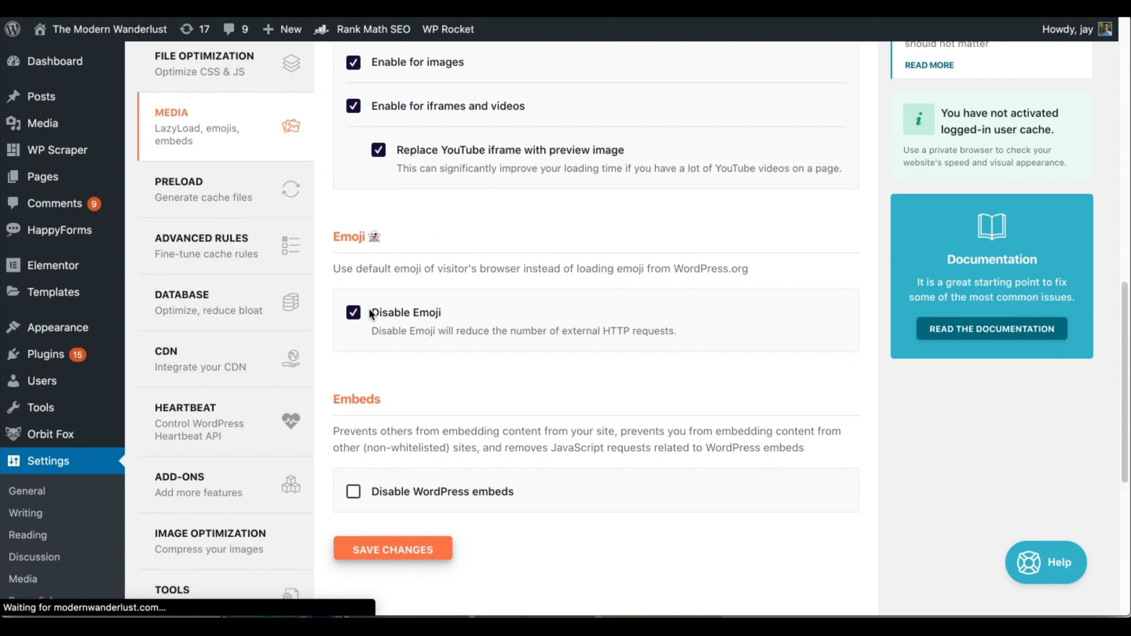
# Purge the cached copy of this post, then purge everything from the Cloudflare cache
pyautogui.scroll(-1, 370, 313)
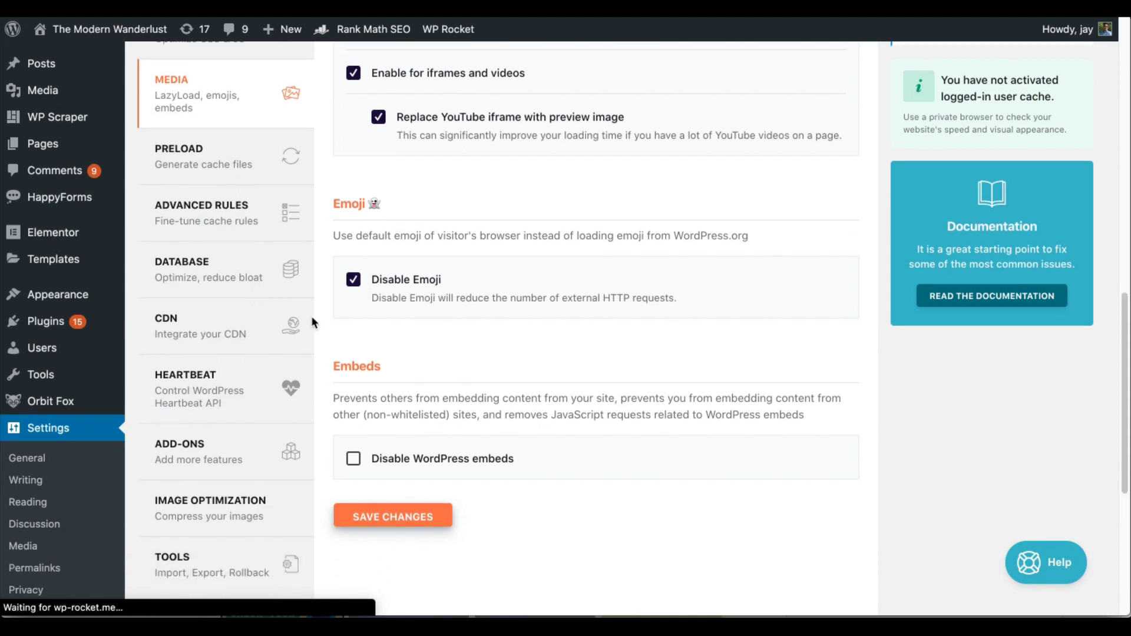
pyautogui.scroll(-5, 414, 303)
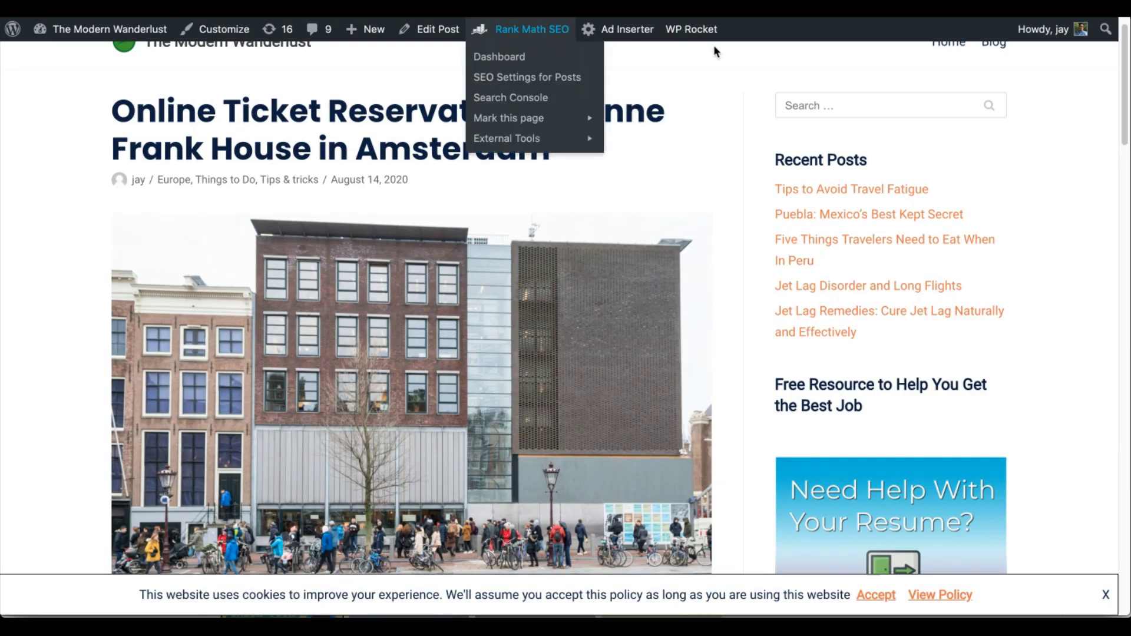
pyautogui.moveTo(705, 56)
pyautogui.click(708, 96)
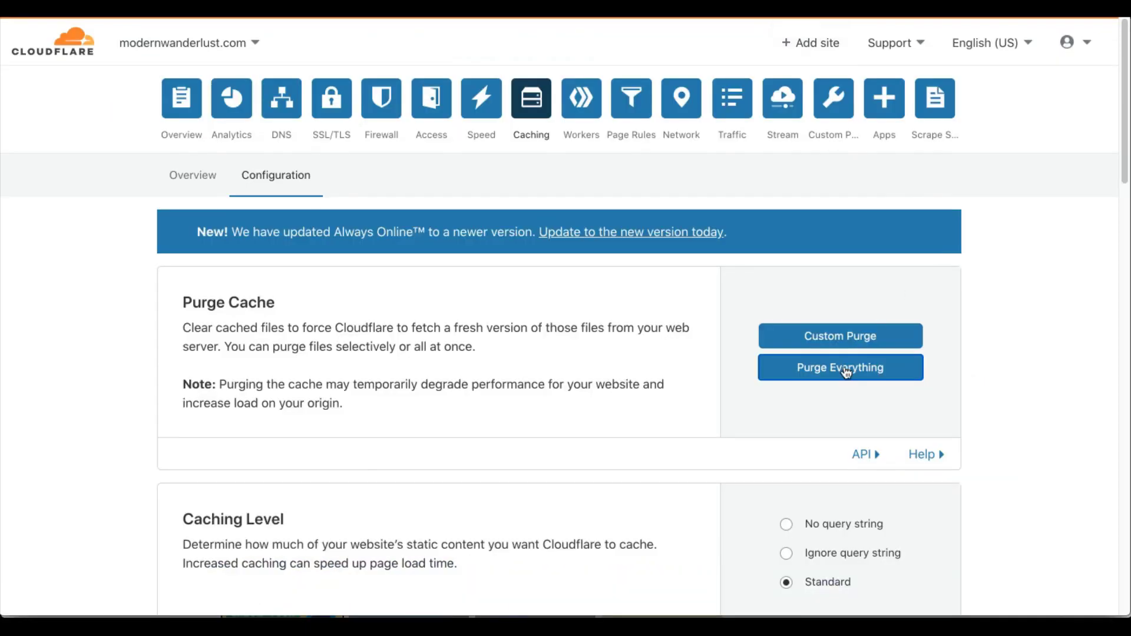
pyautogui.click(842, 366)
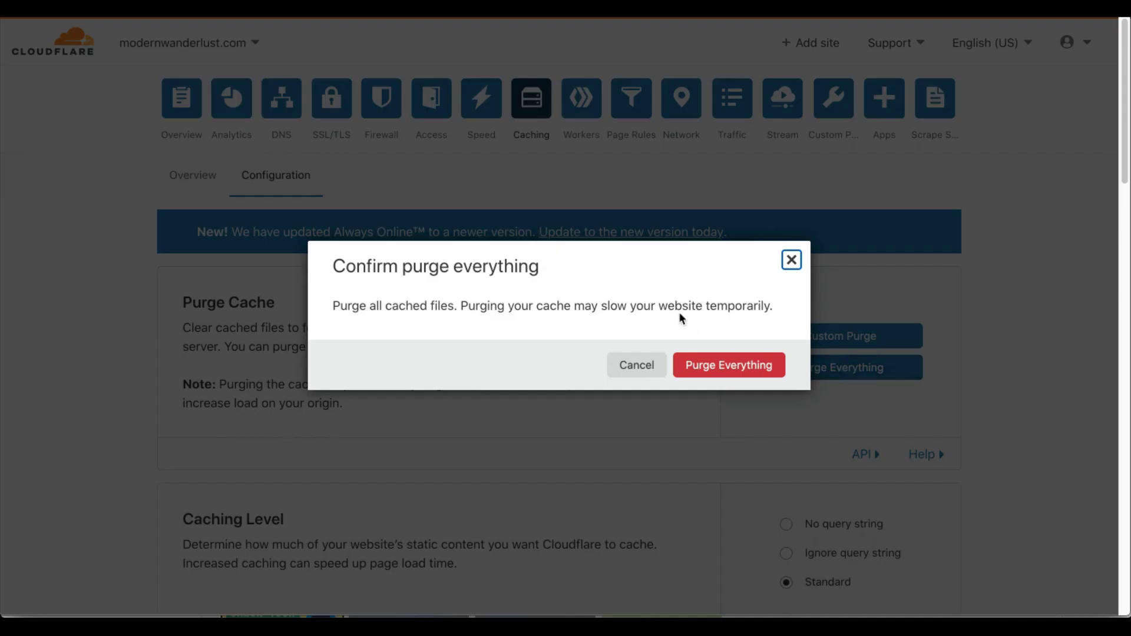
pyautogui.click(737, 369)
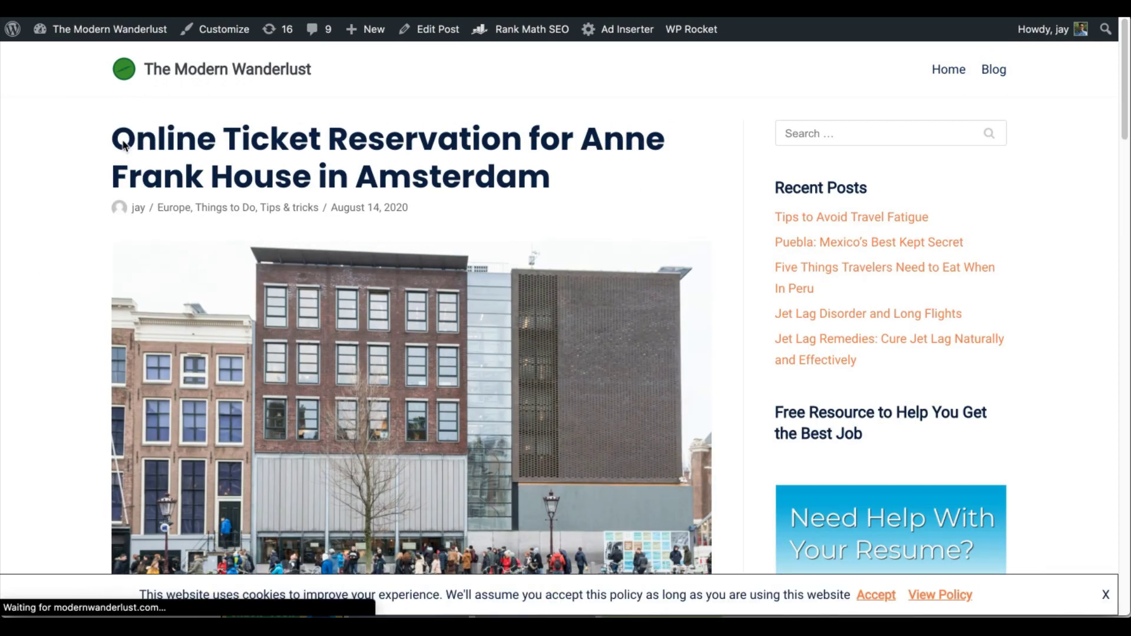
pyautogui.click(208, 85)
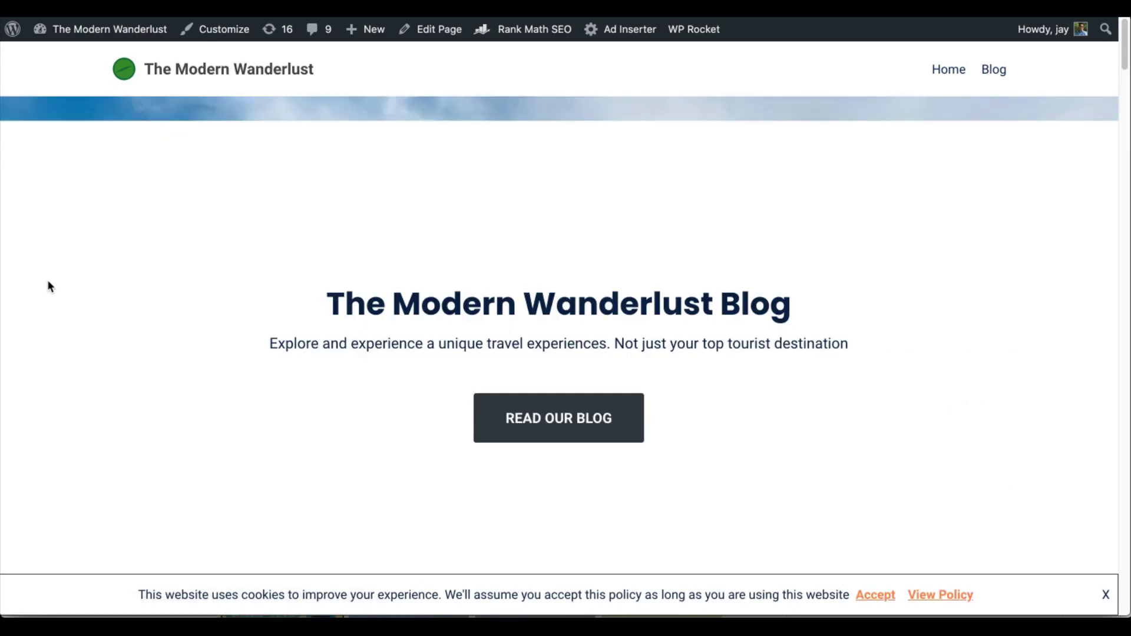
pyautogui.scroll(-10, 48, 286)
pyautogui.scroll(-5, 50, 286)
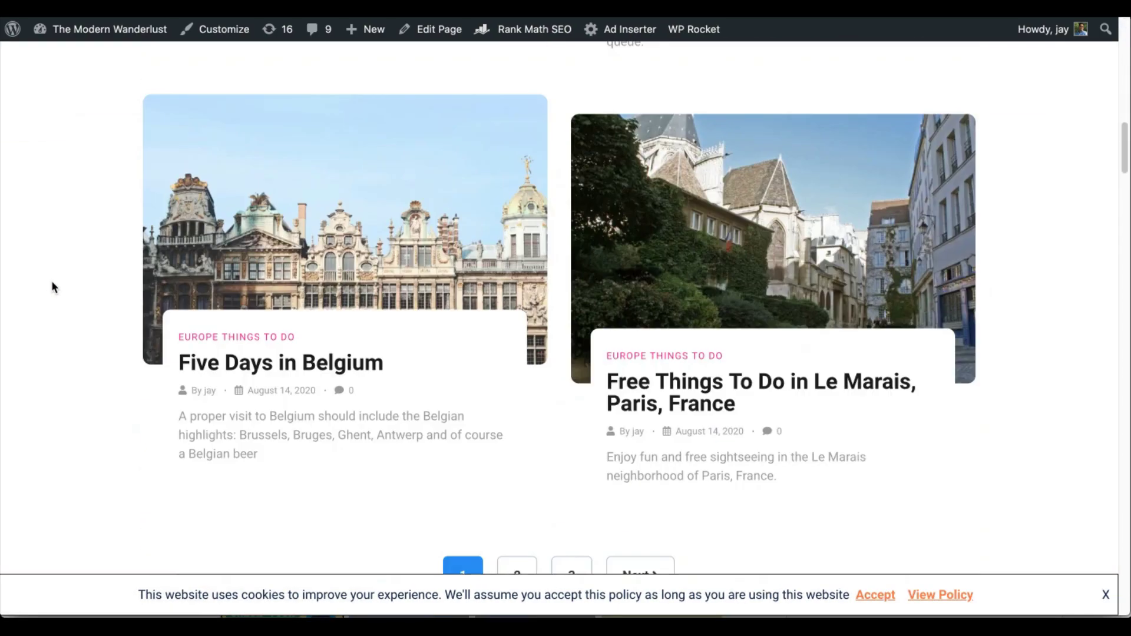
pyautogui.click(271, 334)
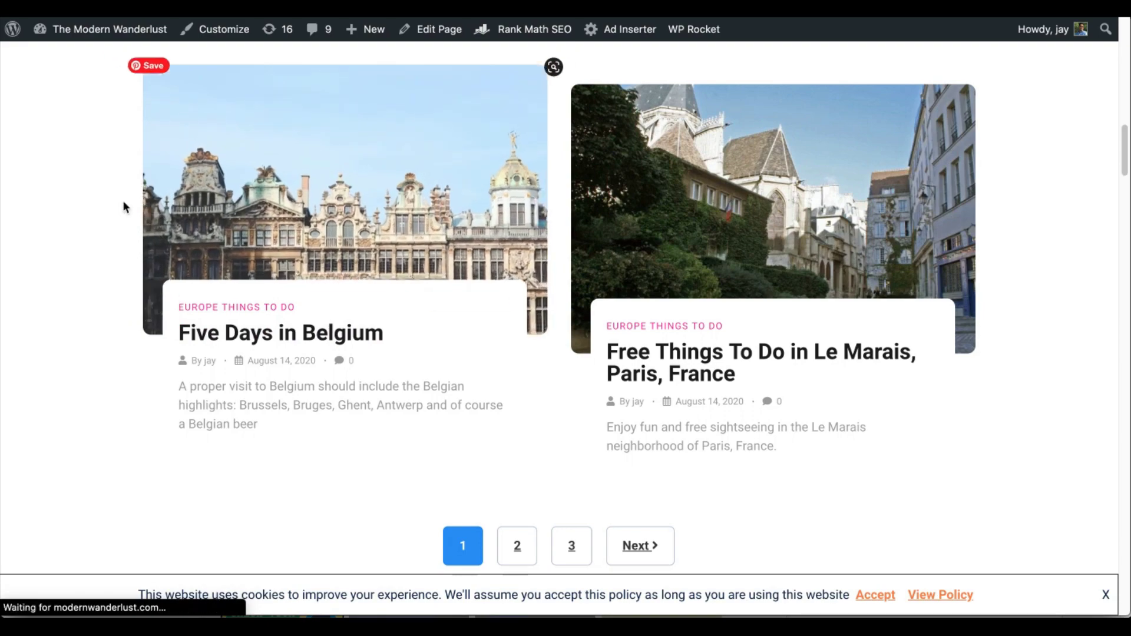
pyautogui.scroll(-10, 83, 203)
pyautogui.scroll(-4, 83, 203)
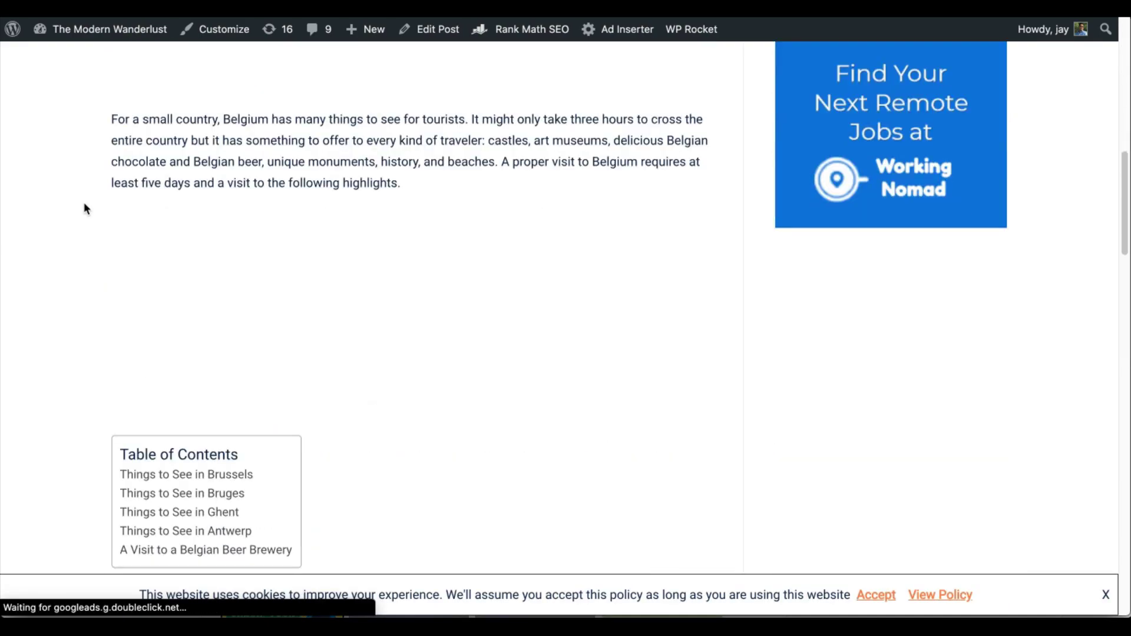
pyautogui.scroll(-10, 84, 204)
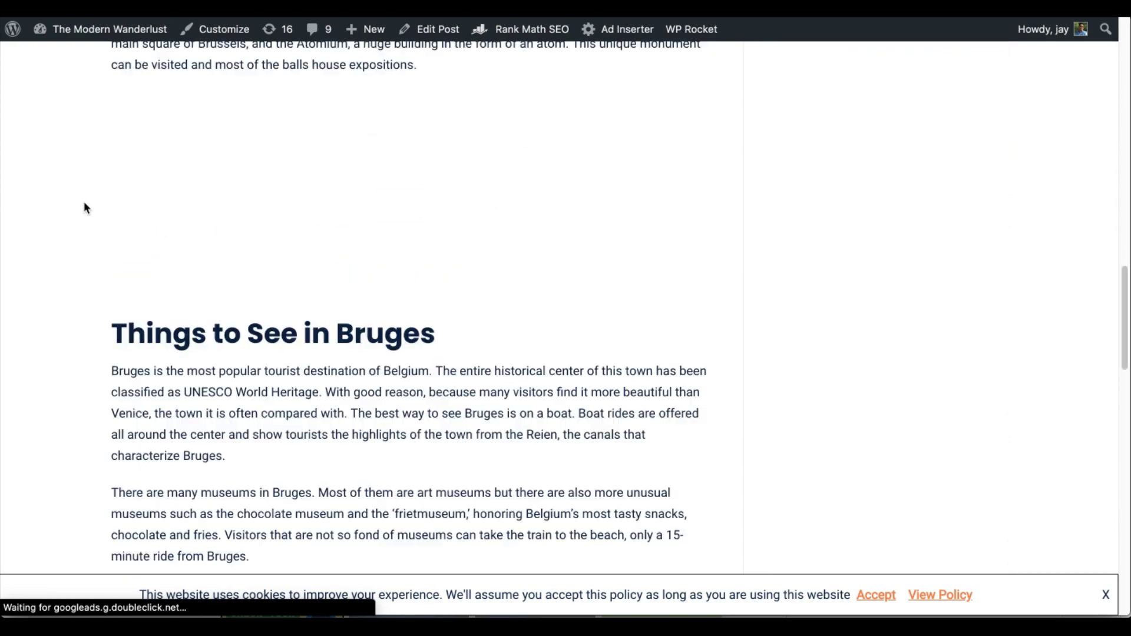
pyautogui.scroll(-5, 85, 204)
pyautogui.scroll(-5, 84, 207)
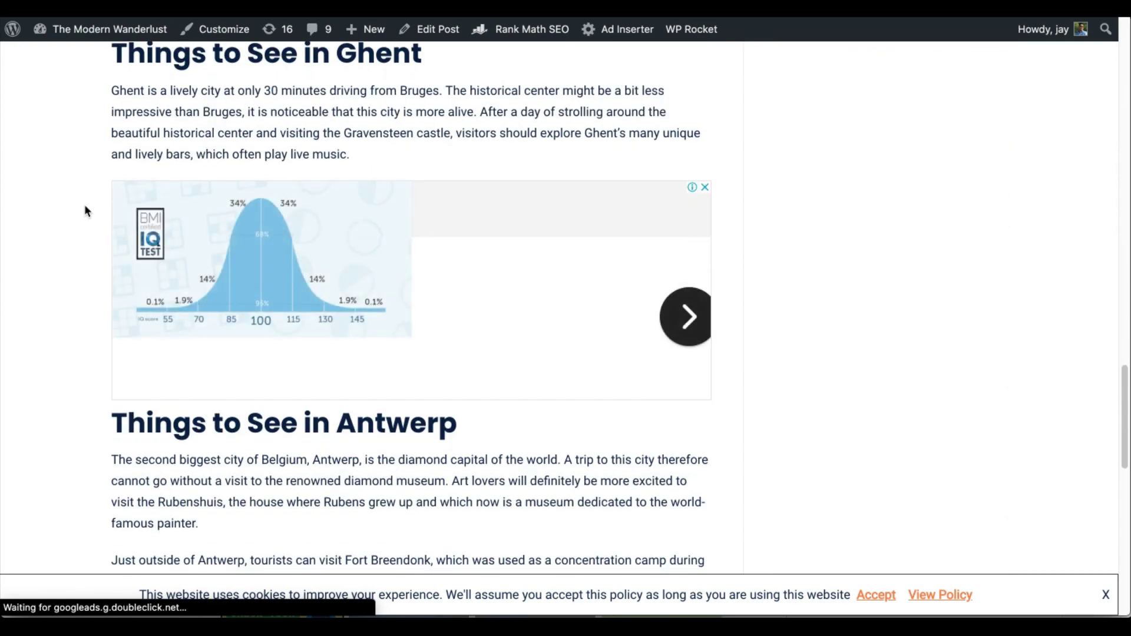
pyautogui.scroll(-7, 85, 206)
pyautogui.scroll(15, 85, 200)
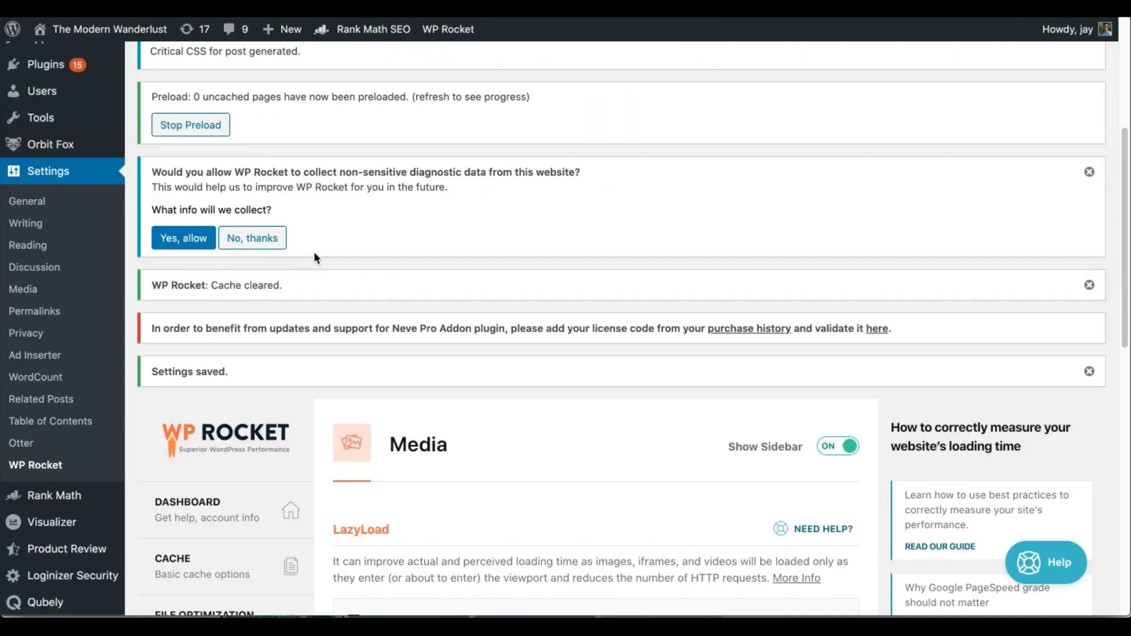
# View WP Rocket's Image Optimization section, then move on to the Preload settings
pyautogui.scroll(-5, 316, 255)
pyautogui.scroll(-5, 317, 258)
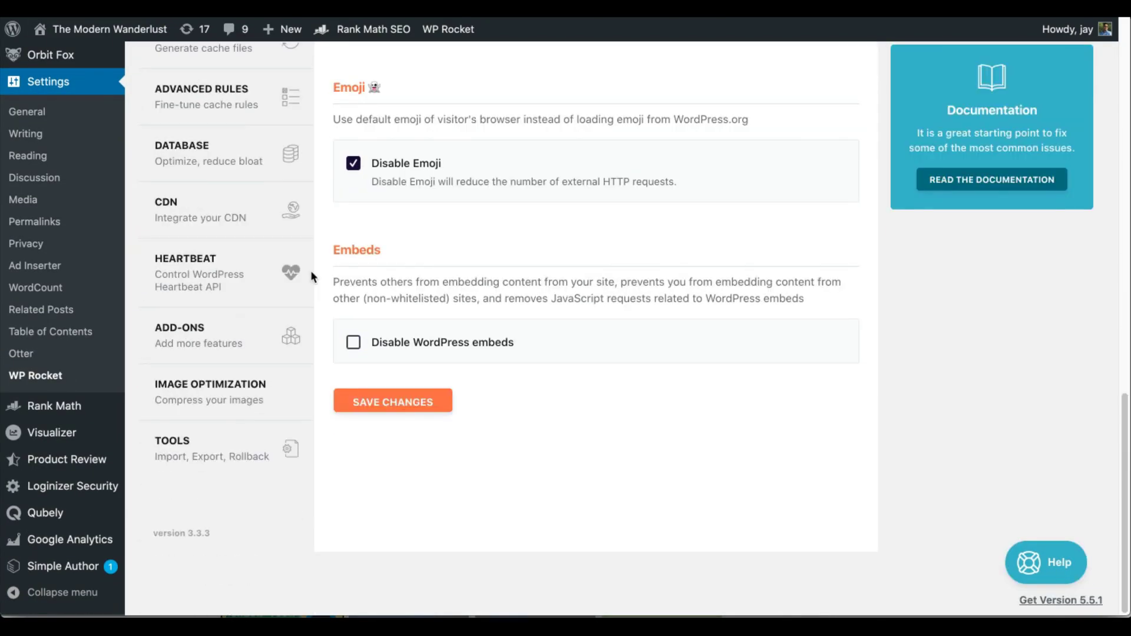
pyautogui.click(243, 390)
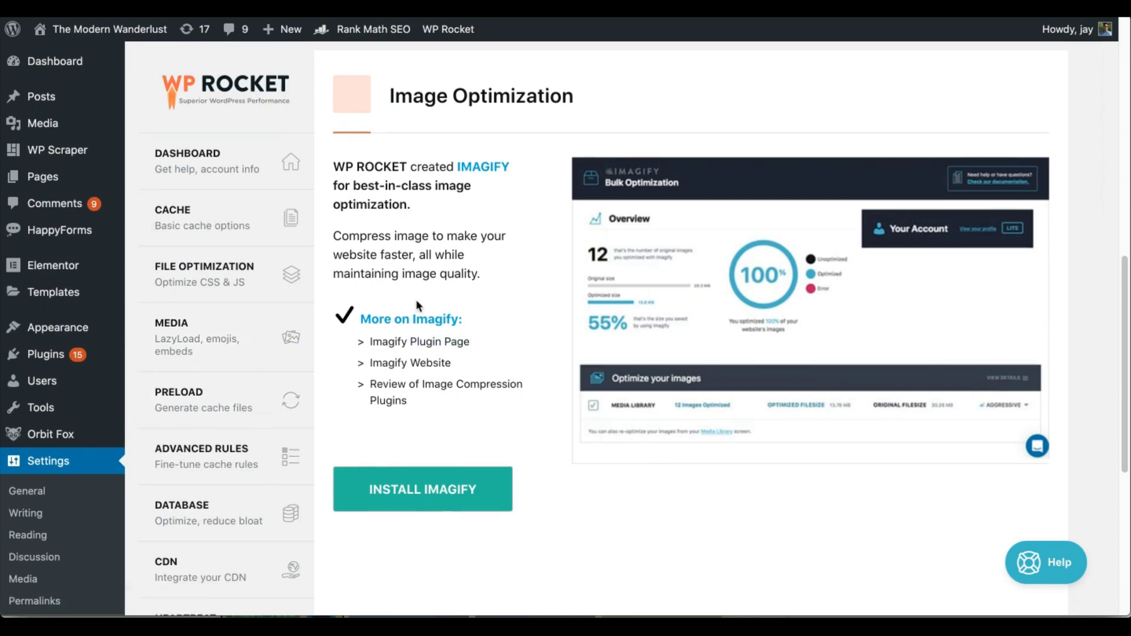
pyautogui.scroll(-3, 384, 302)
pyautogui.scroll(-2, 351, 325)
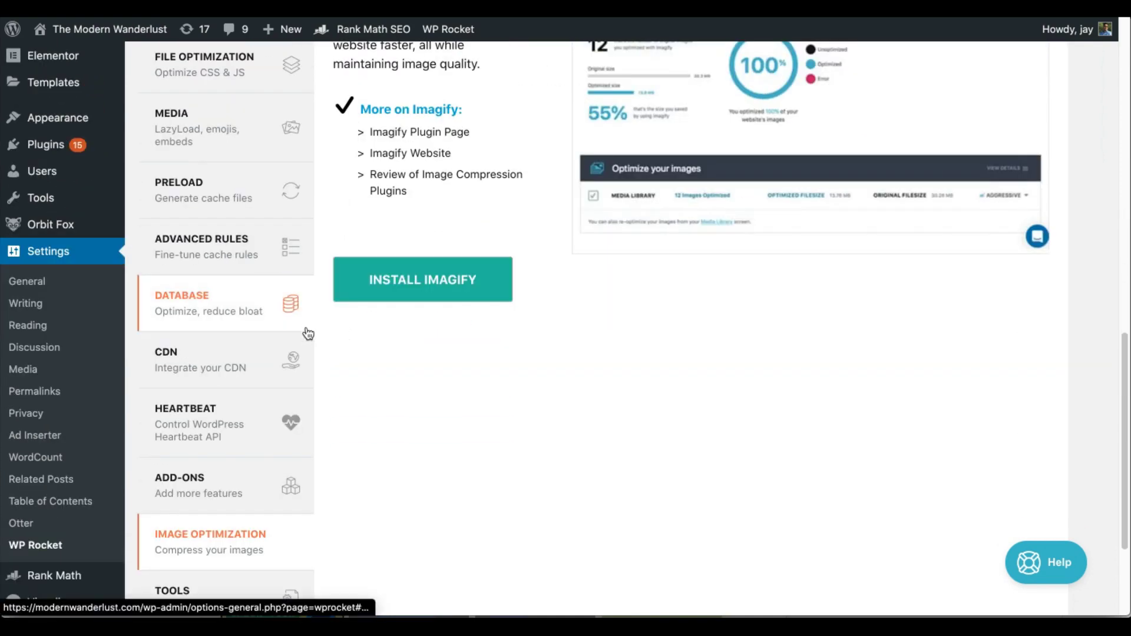
pyautogui.click(238, 193)
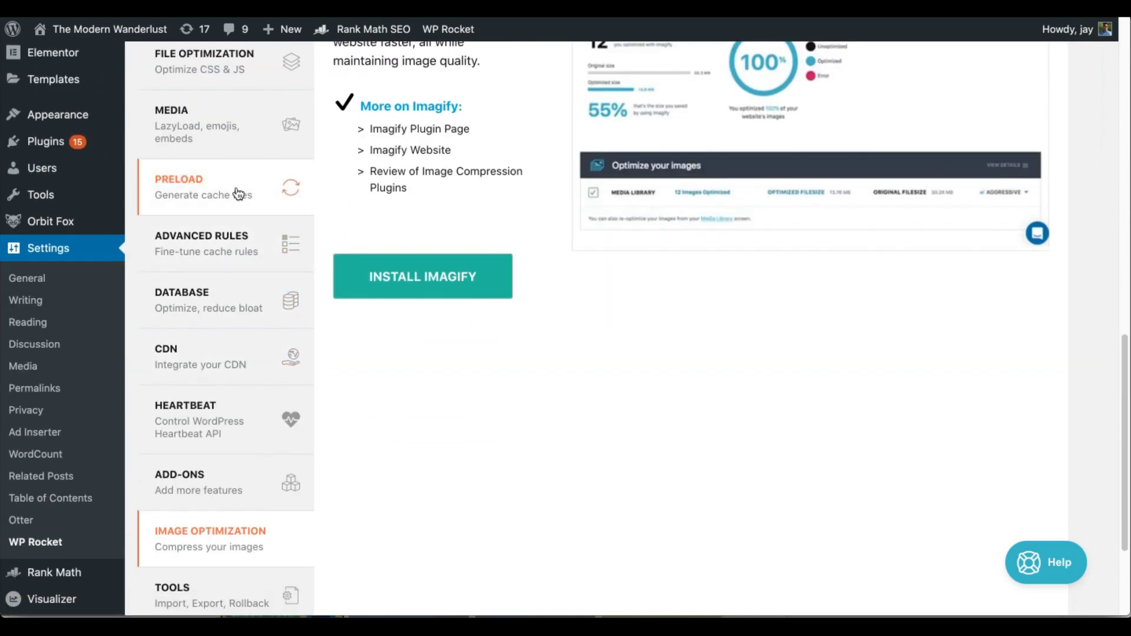
# Look through WP Rocket's Add-ons section and finish on the Heartbeat settings
pyautogui.scroll(-3, 438, 261)
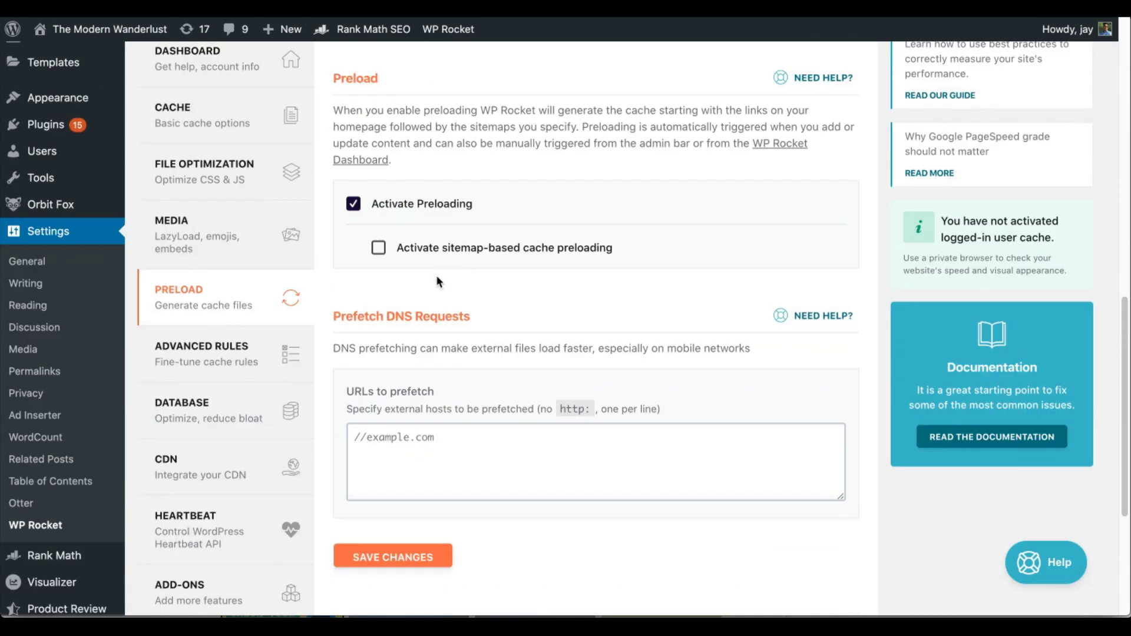
pyautogui.scroll(-3, 436, 274)
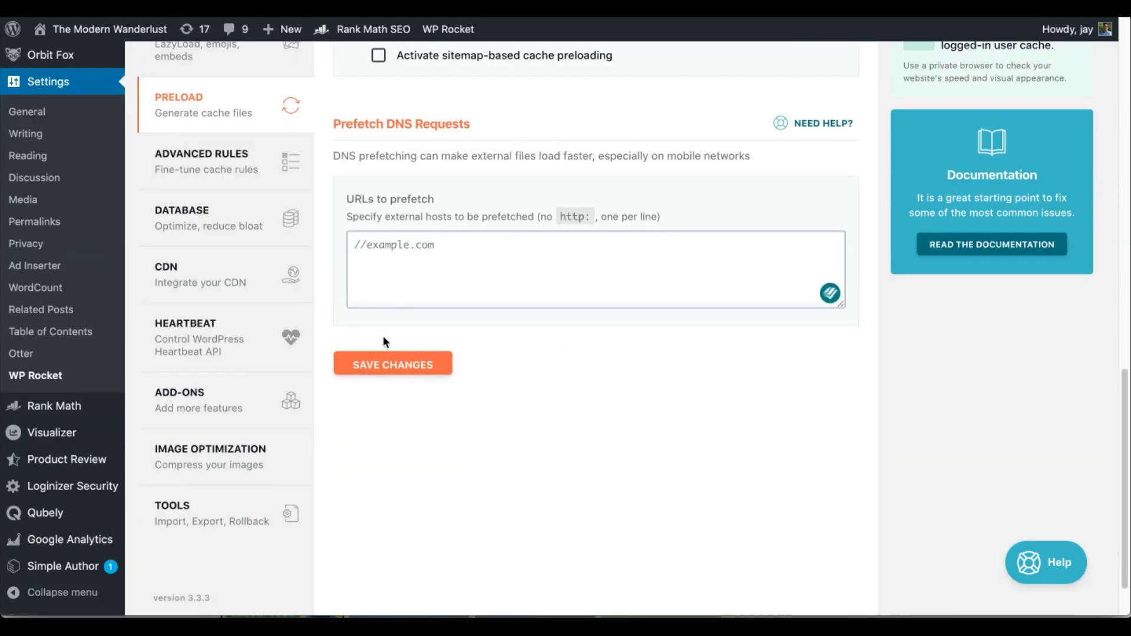
pyautogui.click(254, 413)
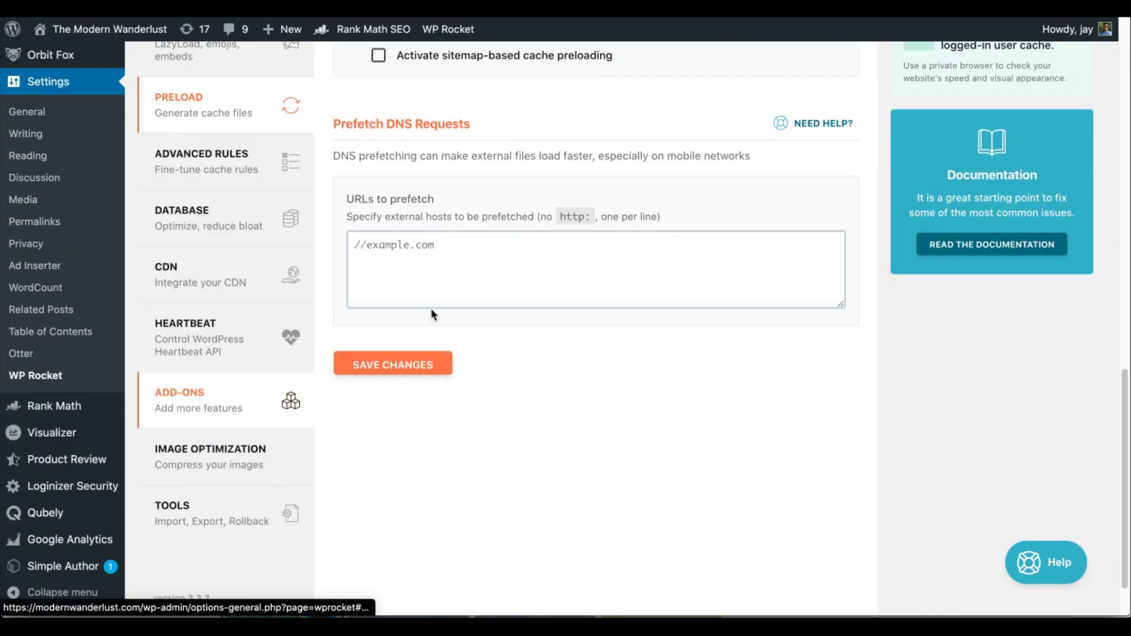
pyautogui.scroll(-7, 345, 304)
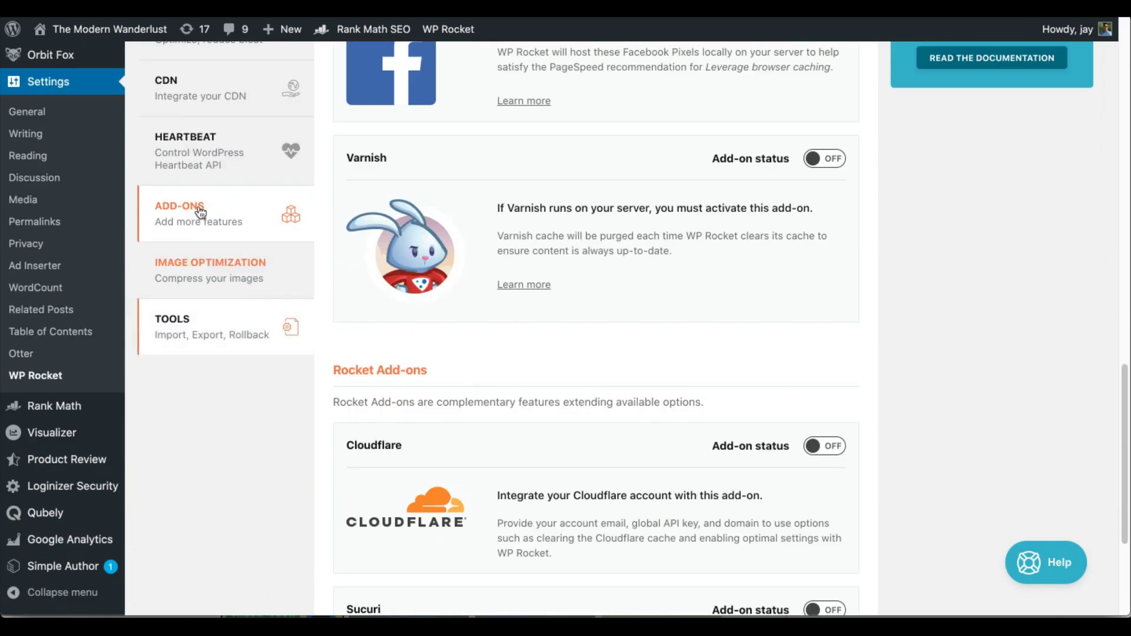
pyautogui.click(293, 154)
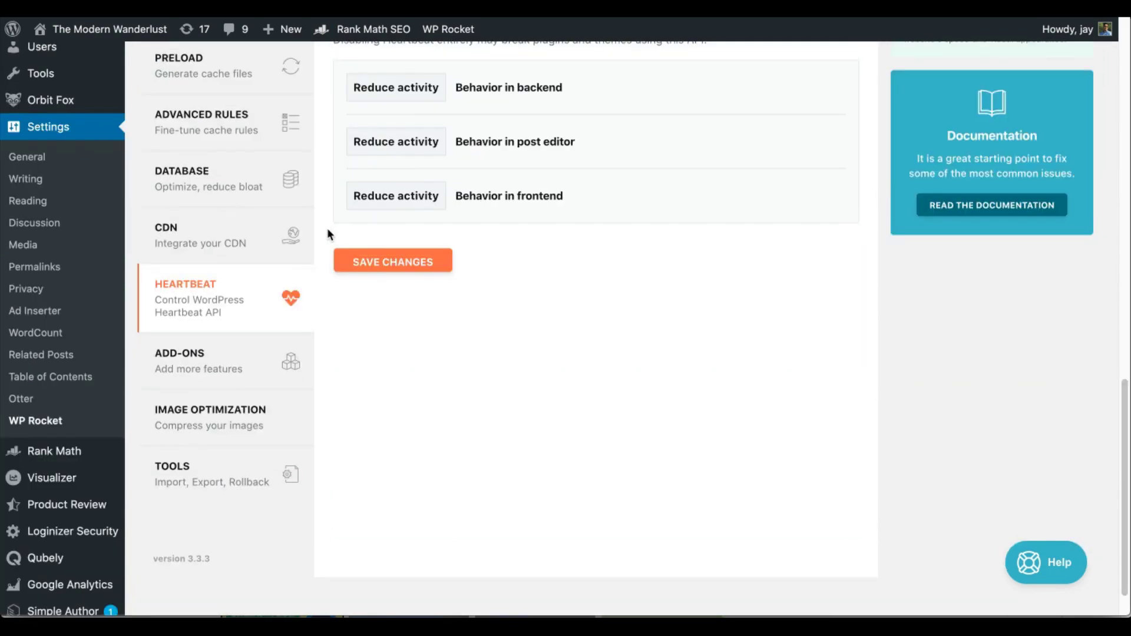
pyautogui.scroll(3, 331, 228)
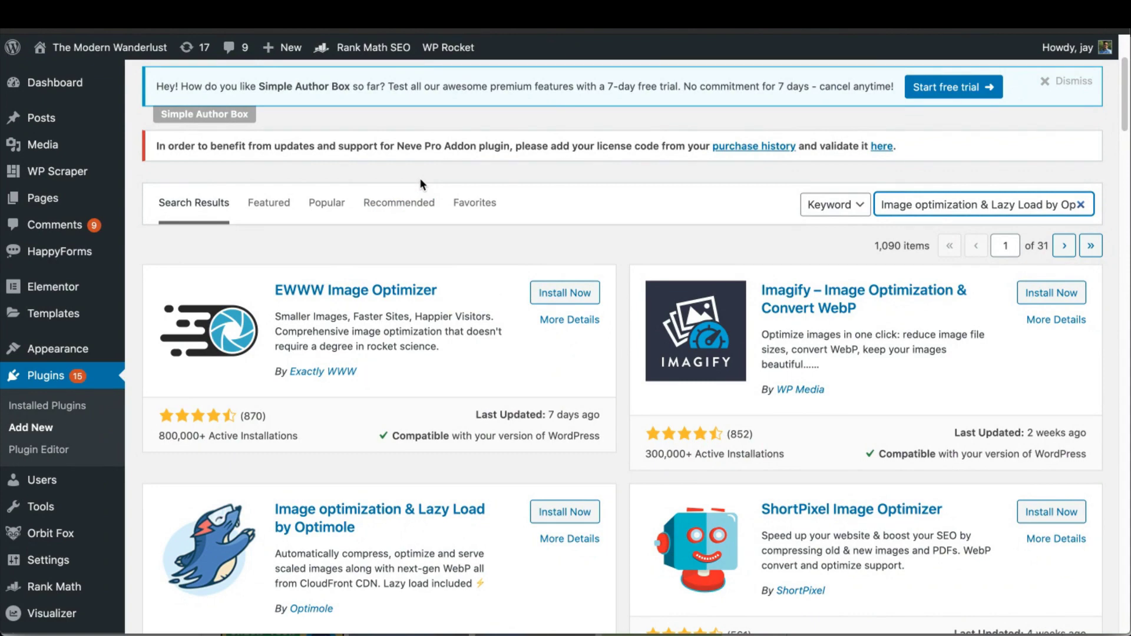
# Browse the image optimizer plugin results, highlighting Optimole and its WebP support in the card
pyautogui.moveTo(457, 55)
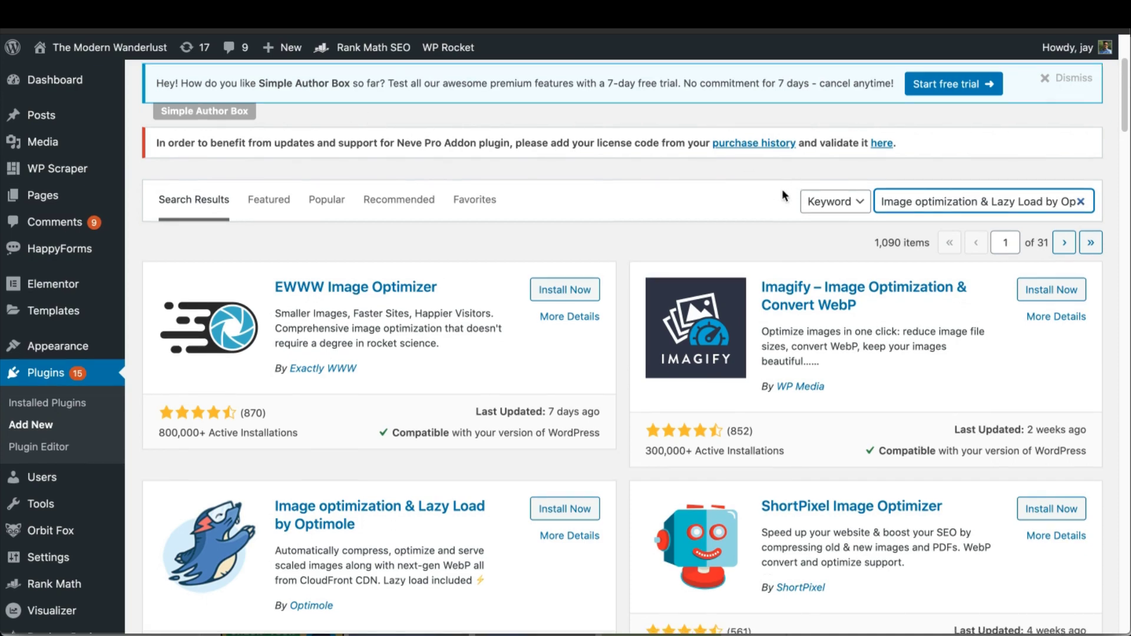
pyautogui.scroll(-3, 478, 334)
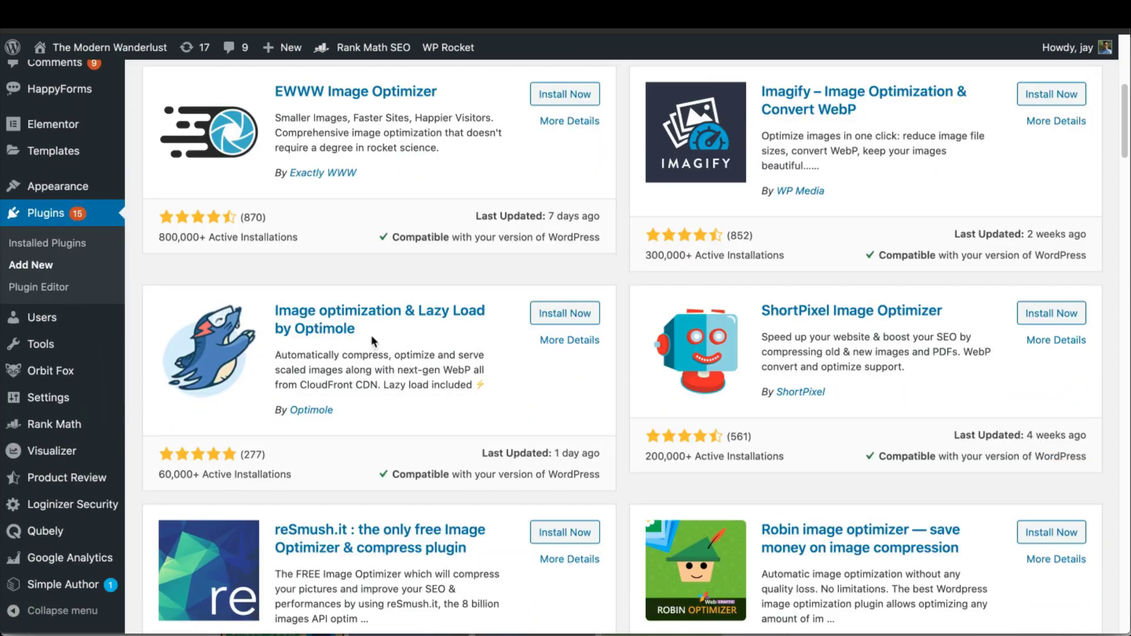
pyautogui.moveTo(371, 333); pyautogui.dragTo(293, 329)
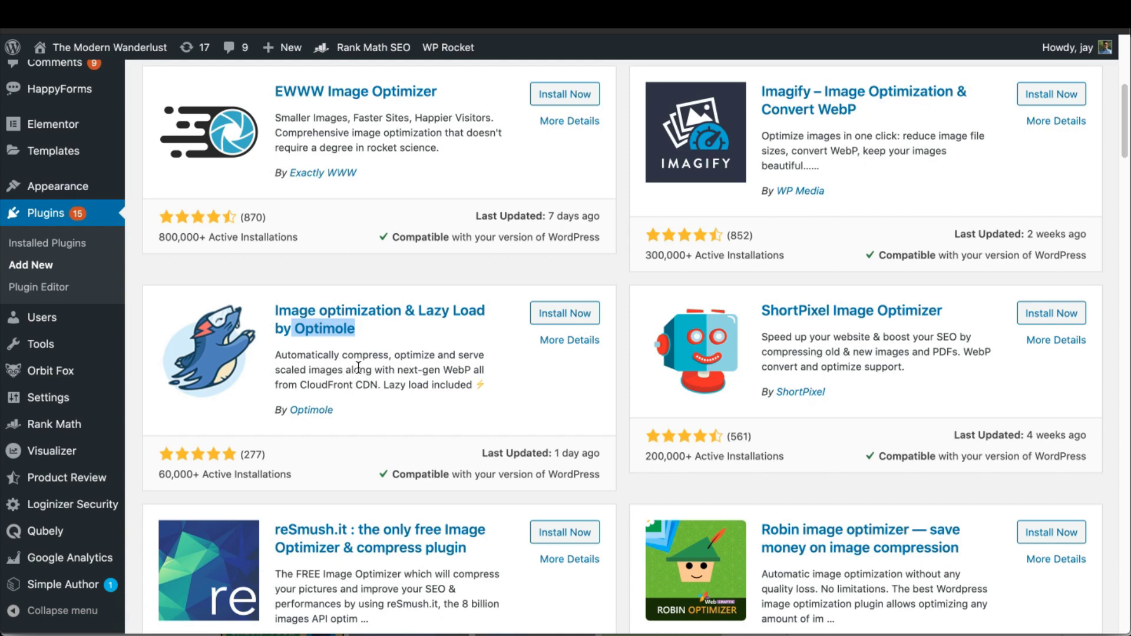
pyautogui.moveTo(443, 369); pyautogui.dragTo(465, 369)
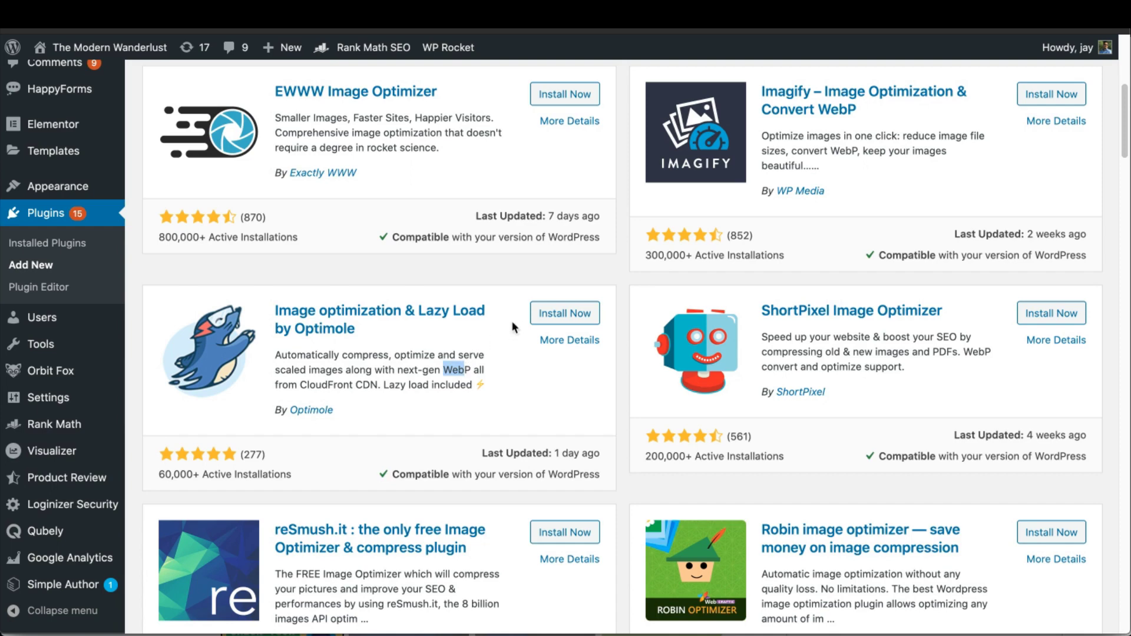
pyautogui.scroll(3, 512, 320)
pyautogui.click(1011, 187)
# Replace the plugin search with 'wp smush' and scroll through the Smush and reSmush.it results
pyautogui.hotkey('ctrl', 'a')
pyautogui.write('wp')
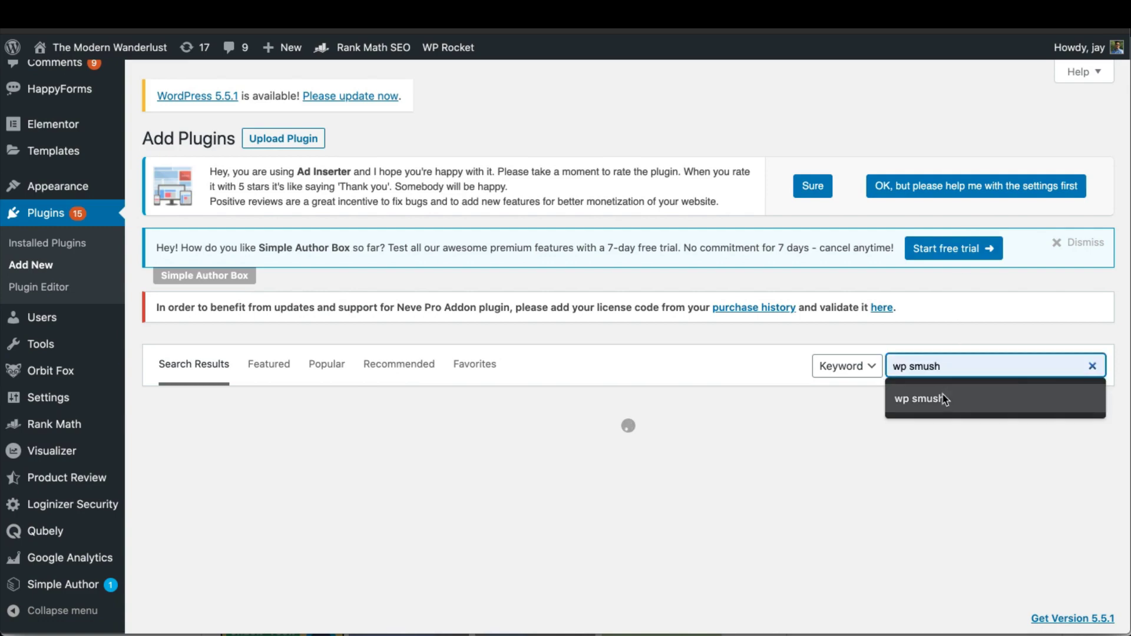
pyautogui.click(940, 398)
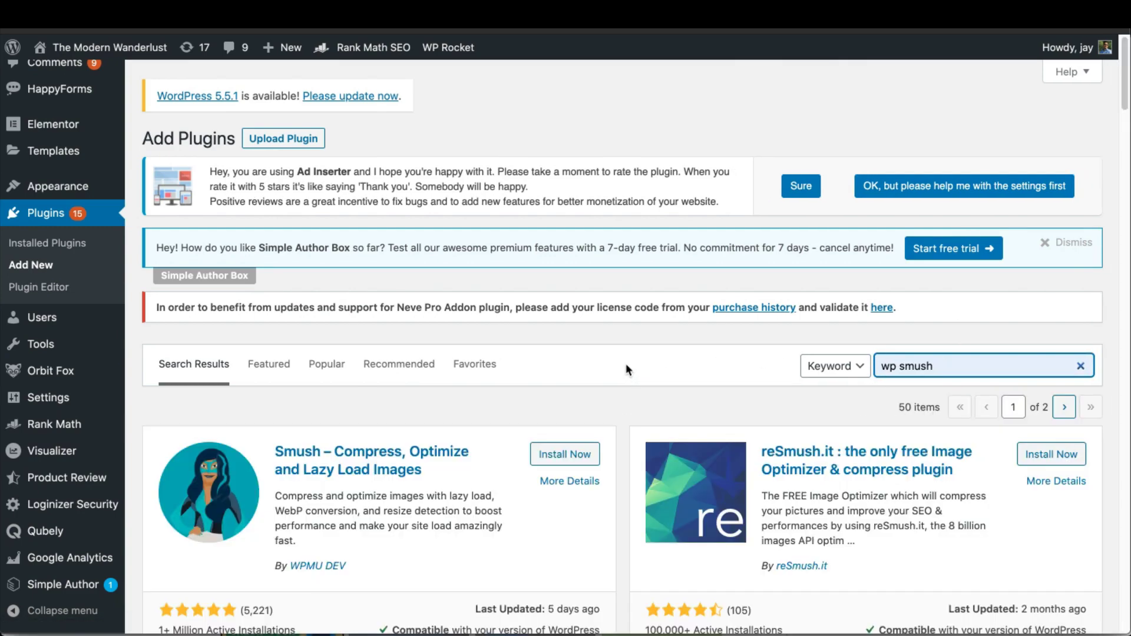
pyautogui.scroll(-1, 627, 359)
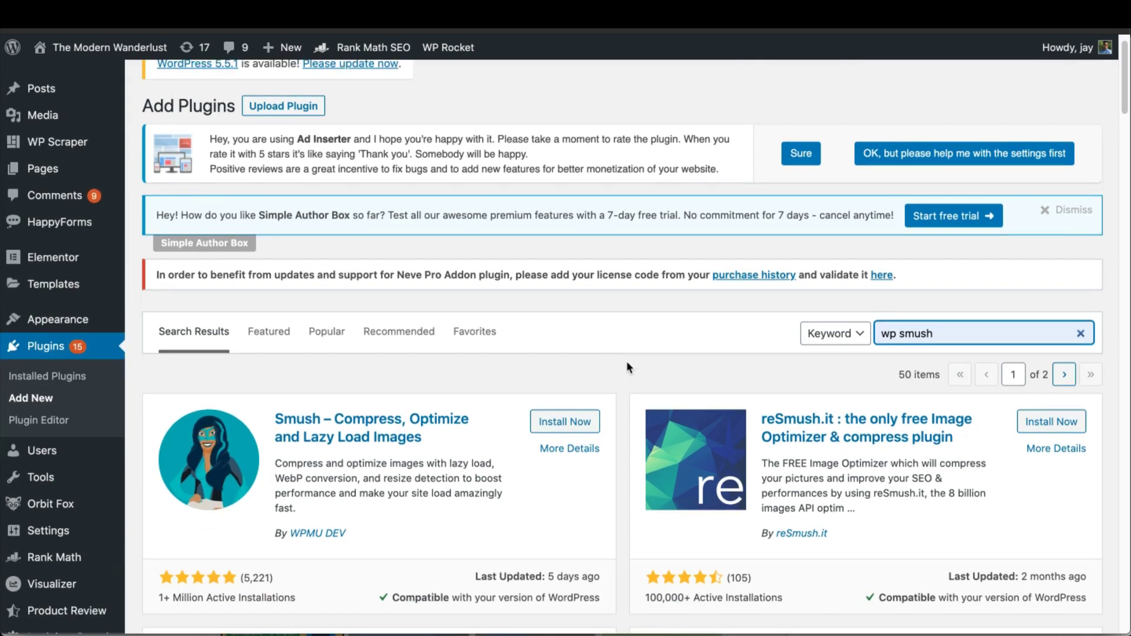
pyautogui.scroll(-1, 627, 360)
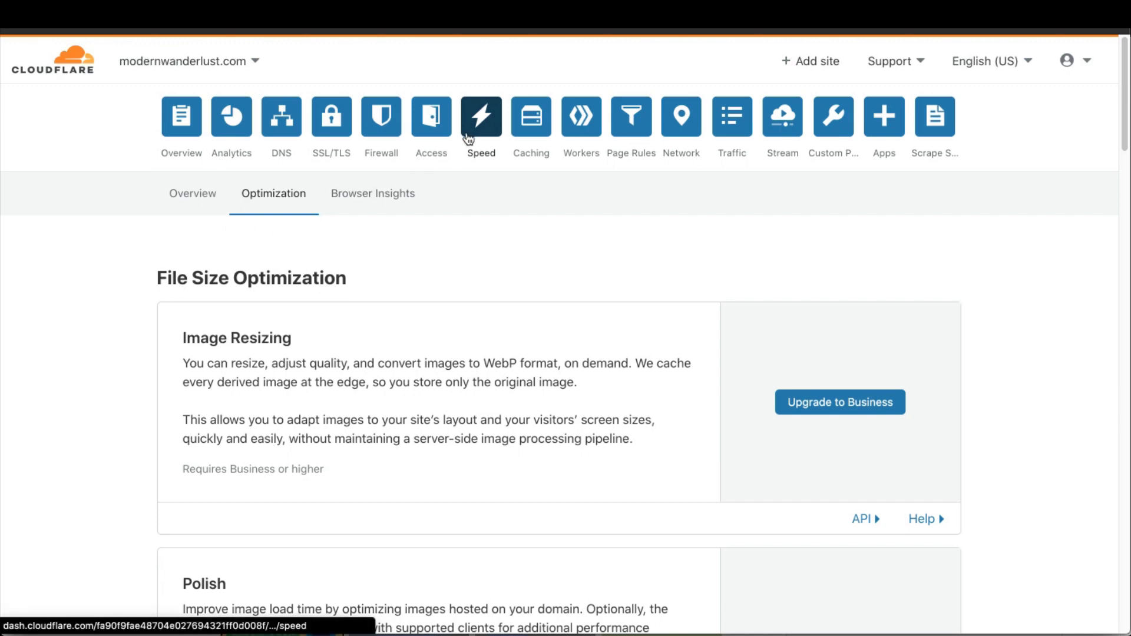
# Scroll down Cloudflare's Speed Optimization page to the Rocket Loader setting, which is off
pyautogui.scroll(-15, 596, 323)
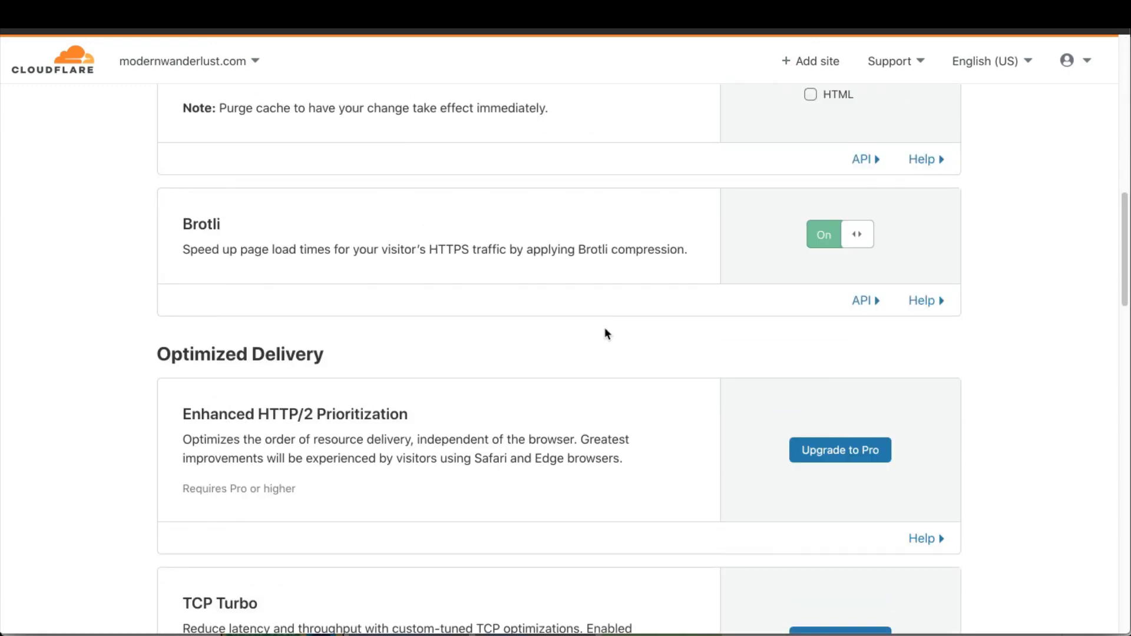
pyautogui.scroll(-10, 610, 330)
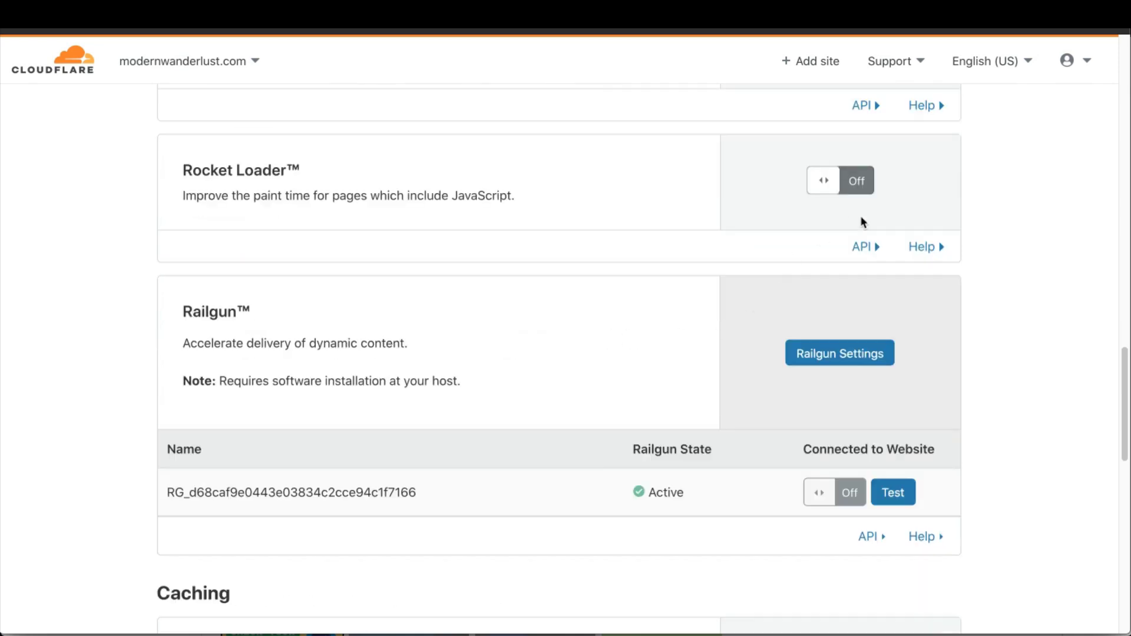